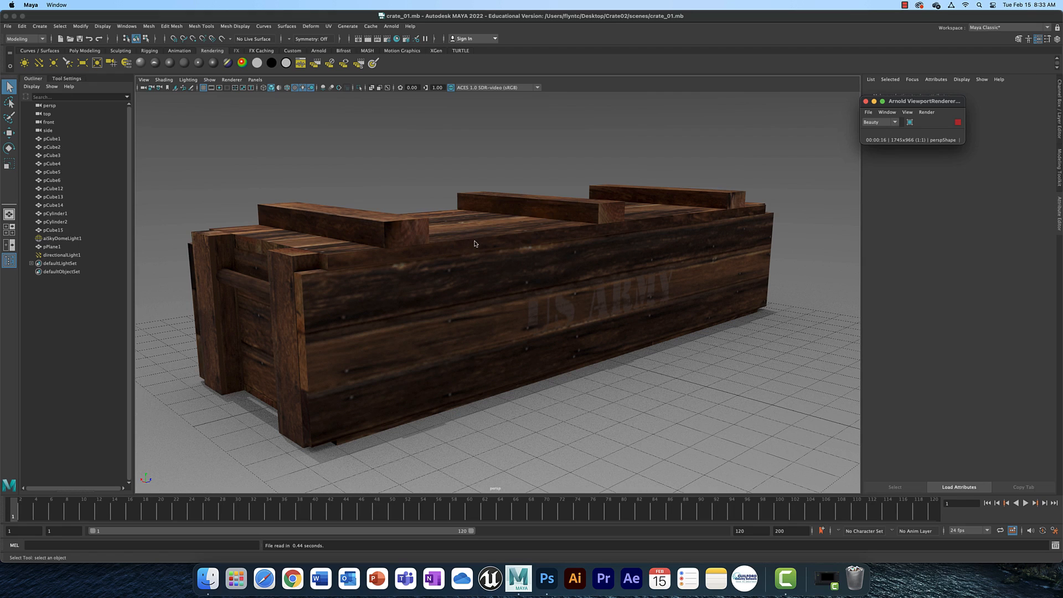
Switch to Photoshop, zoom into the Crate_UVW layout, and turn on the two Background copy layers.
click(548, 579)
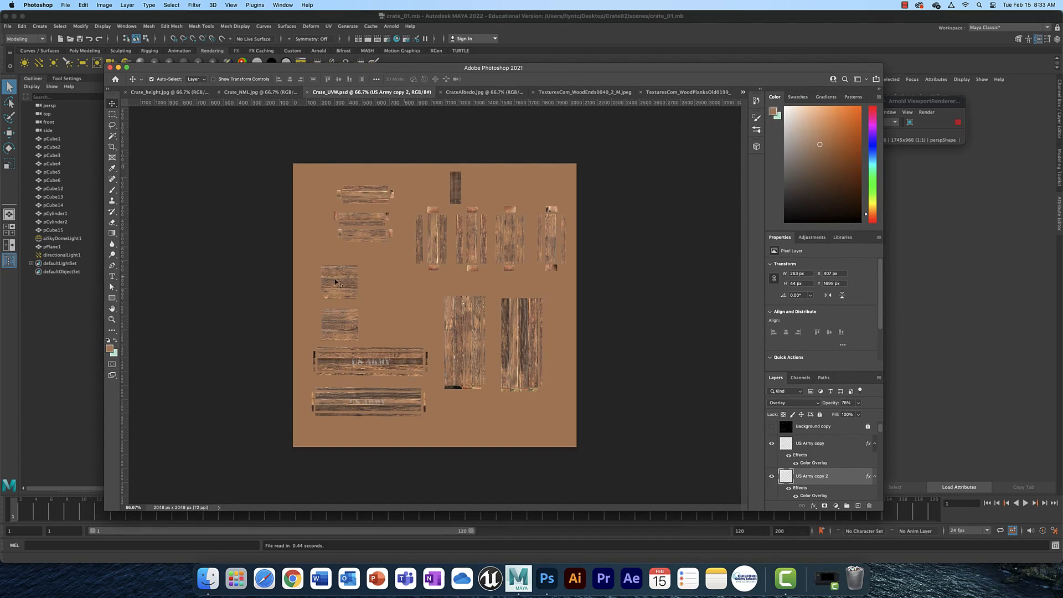
key(super+plus)
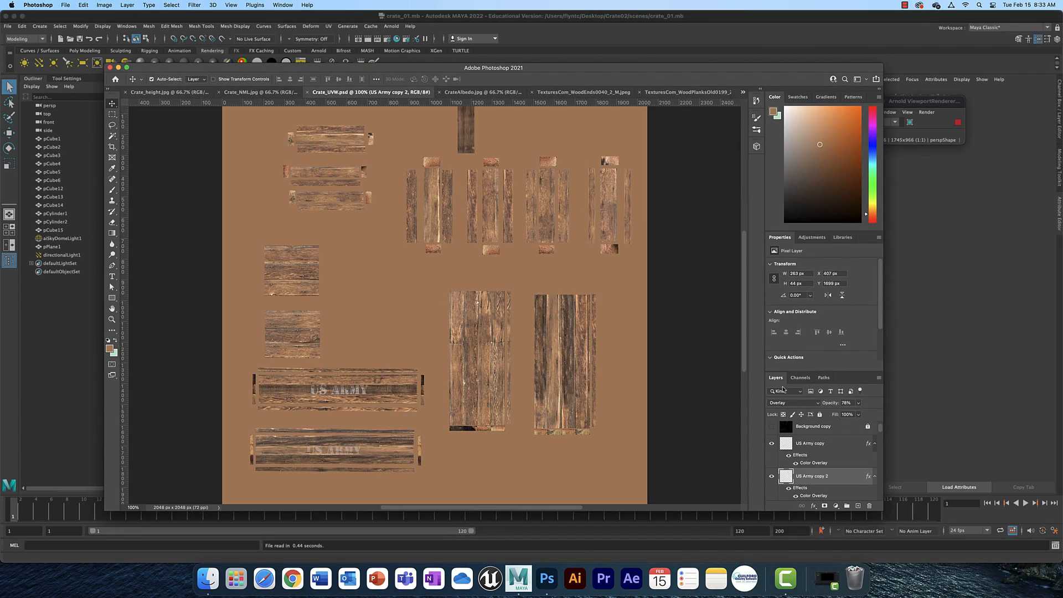
drag(880, 432, 882, 421)
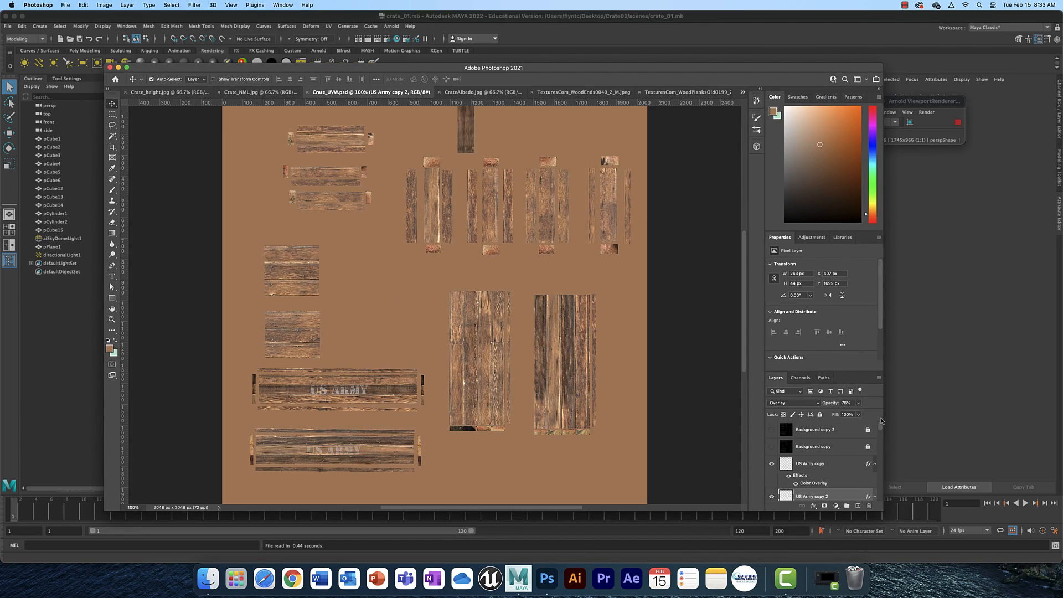
click(772, 433)
click(772, 447)
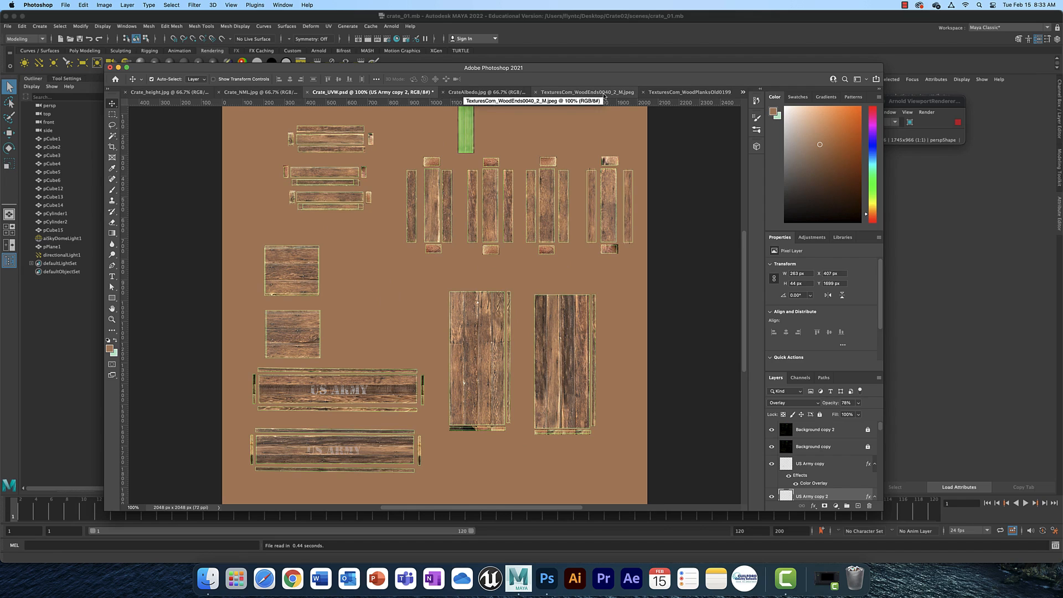
Look through the open wood reference images and the crate albedo, normal and height maps.
click(586, 95)
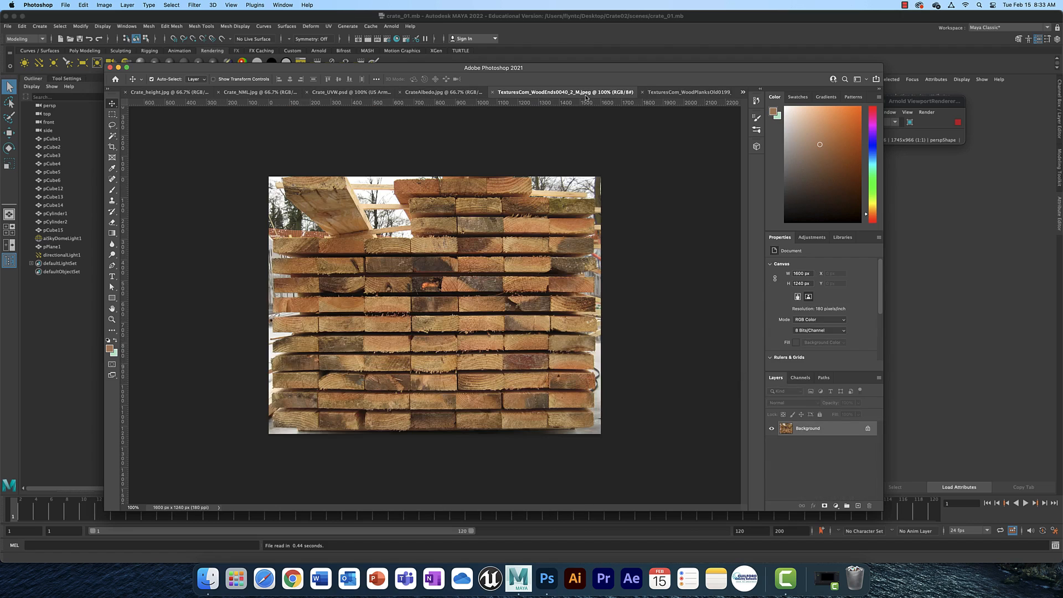
click(680, 94)
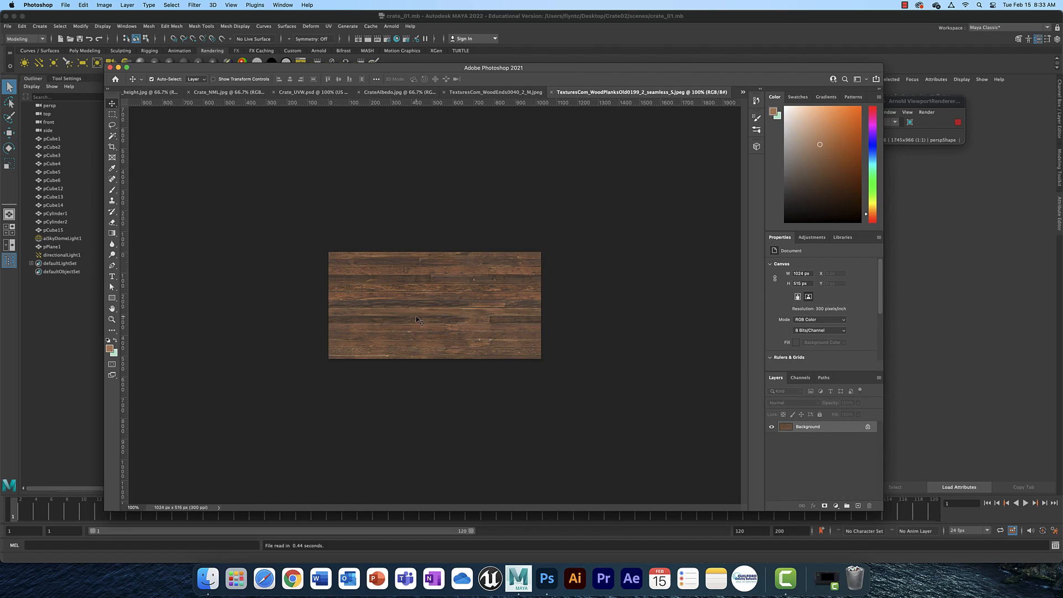
alt+scroll(417, 320, up, 2)
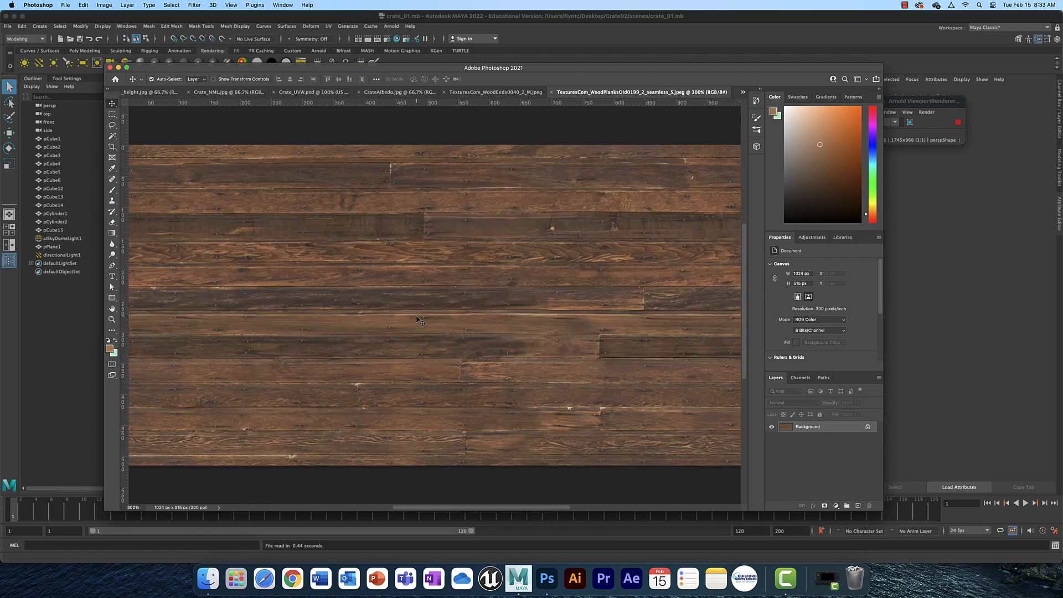
click(399, 92)
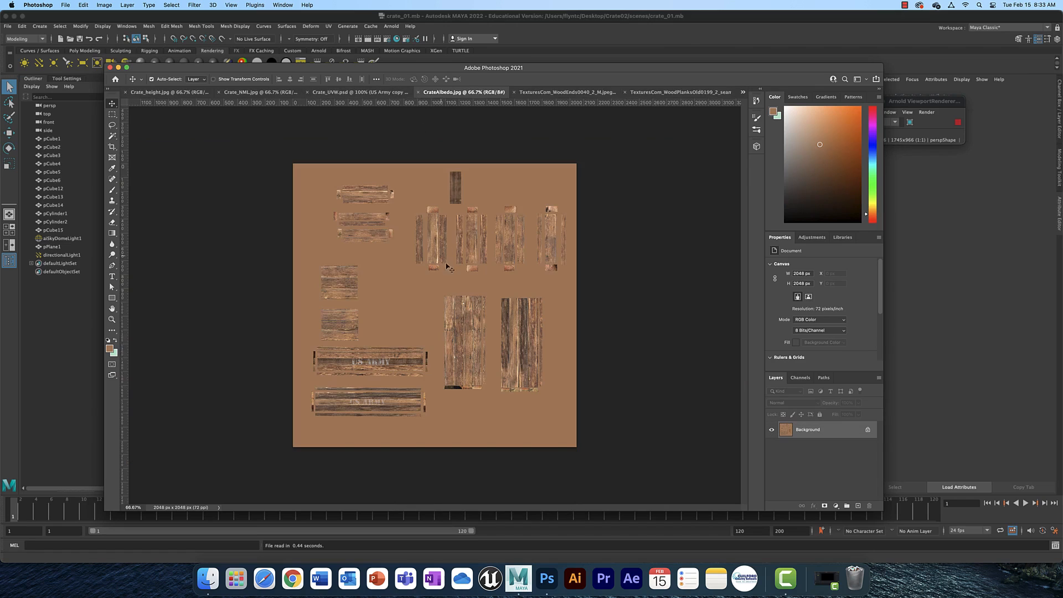
click(277, 93)
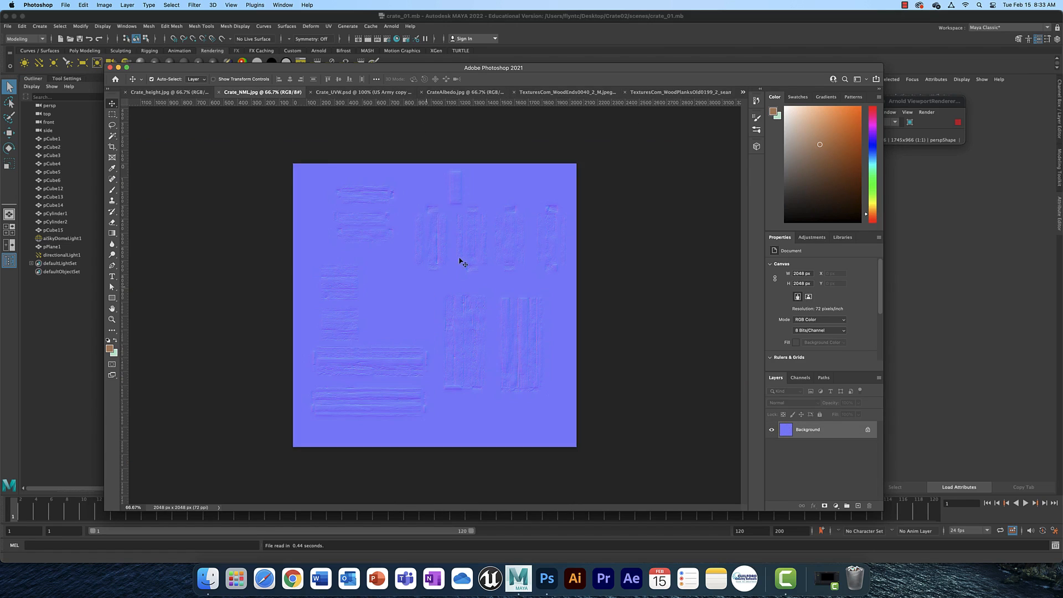
click(174, 94)
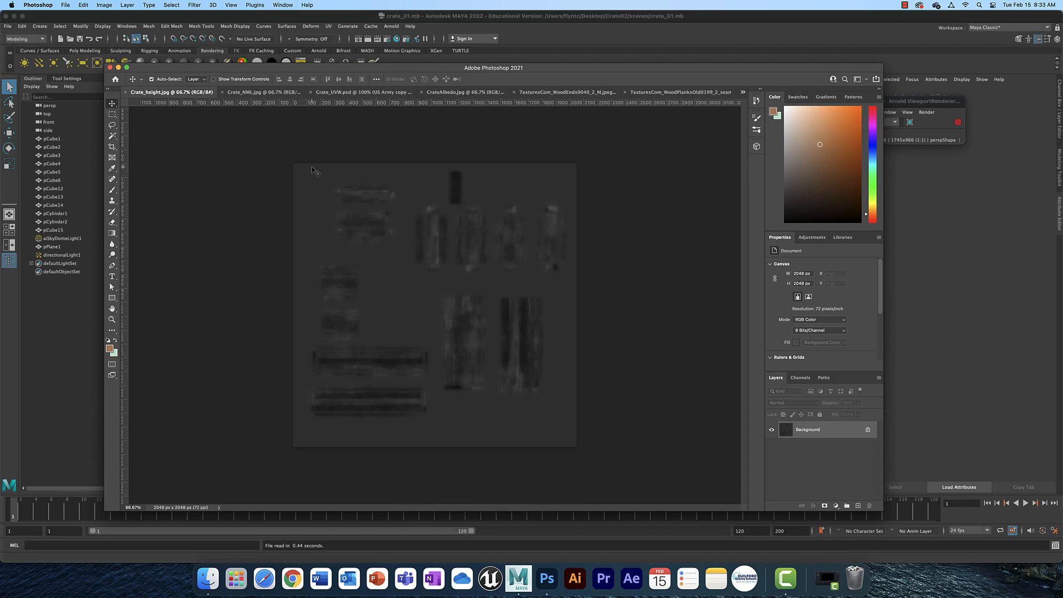
click(279, 94)
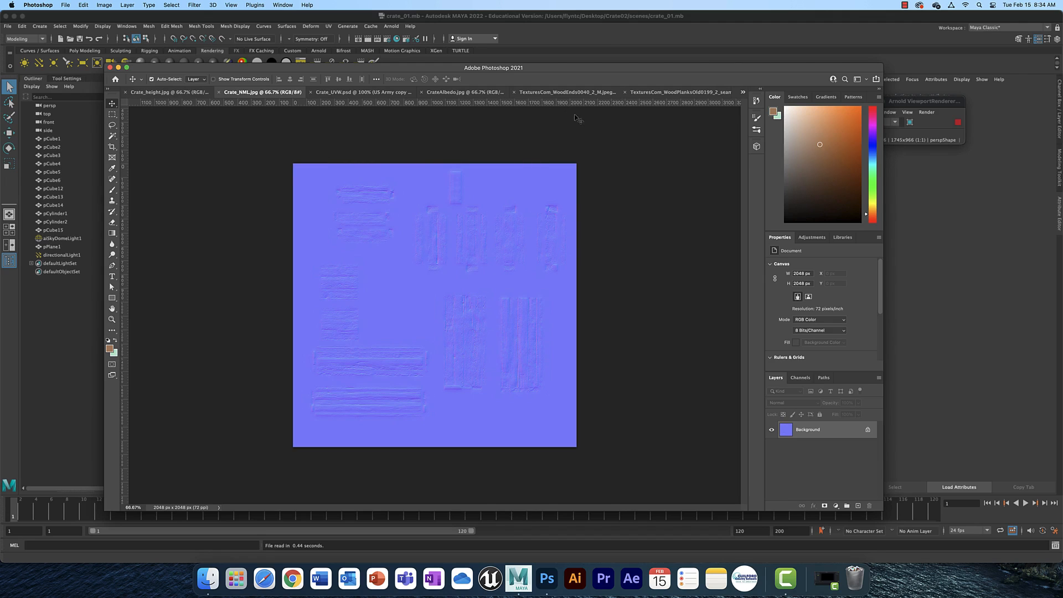
Return to Maya and switch the workspace to UV Editing.
click(628, 18)
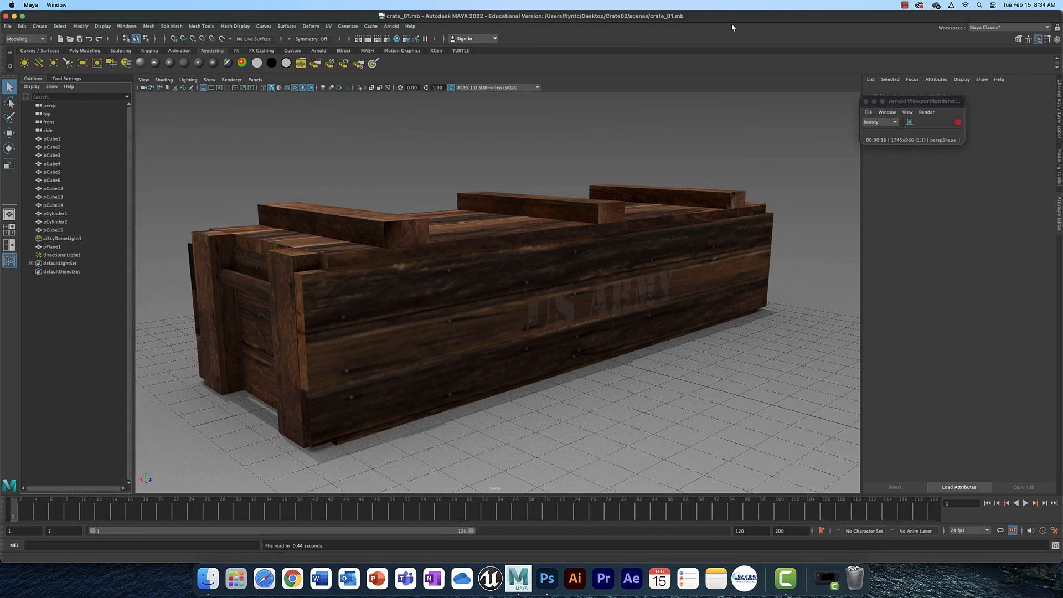
click(1045, 28)
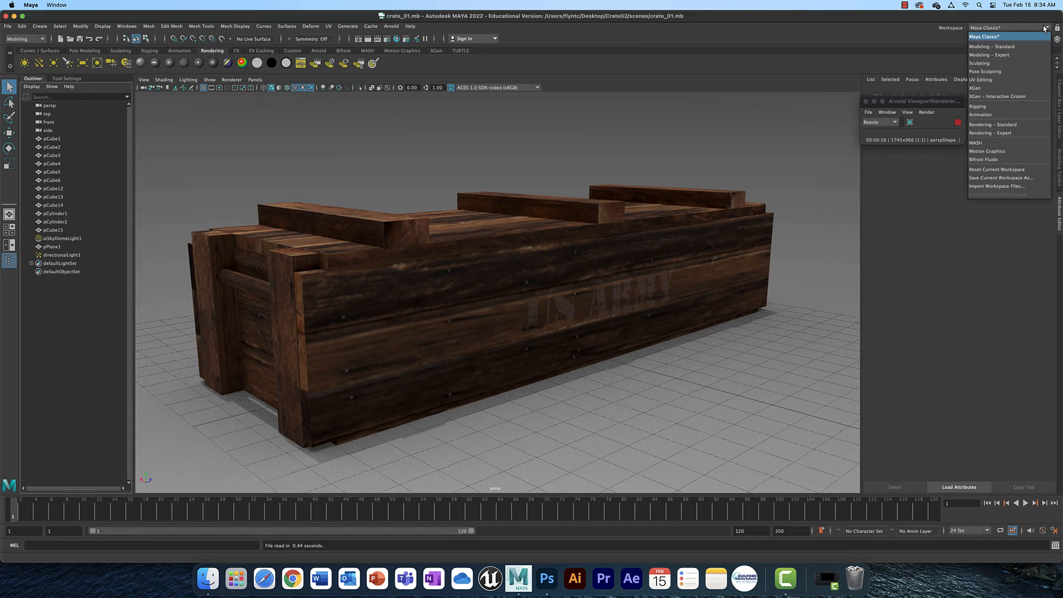
click(997, 79)
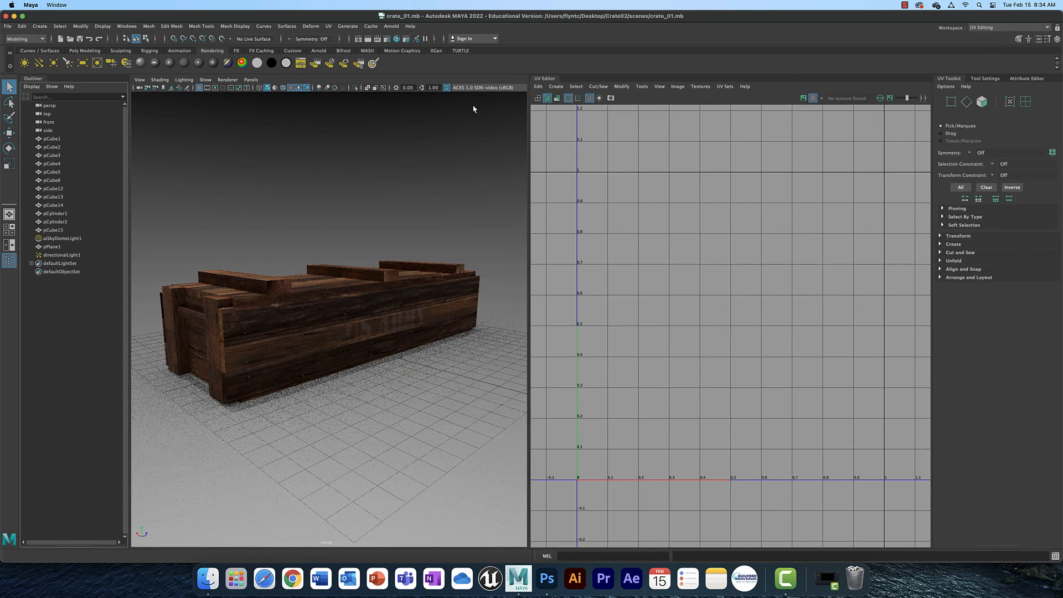
Set the perspective view's renderer to Viewport 2.0 and select all the crate objects.
click(234, 81)
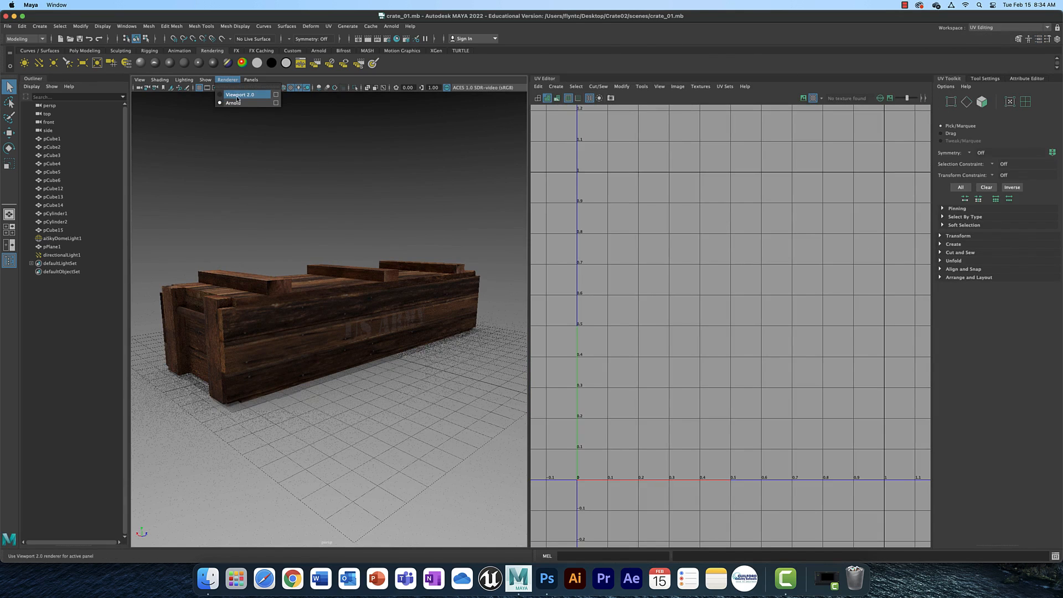
click(239, 95)
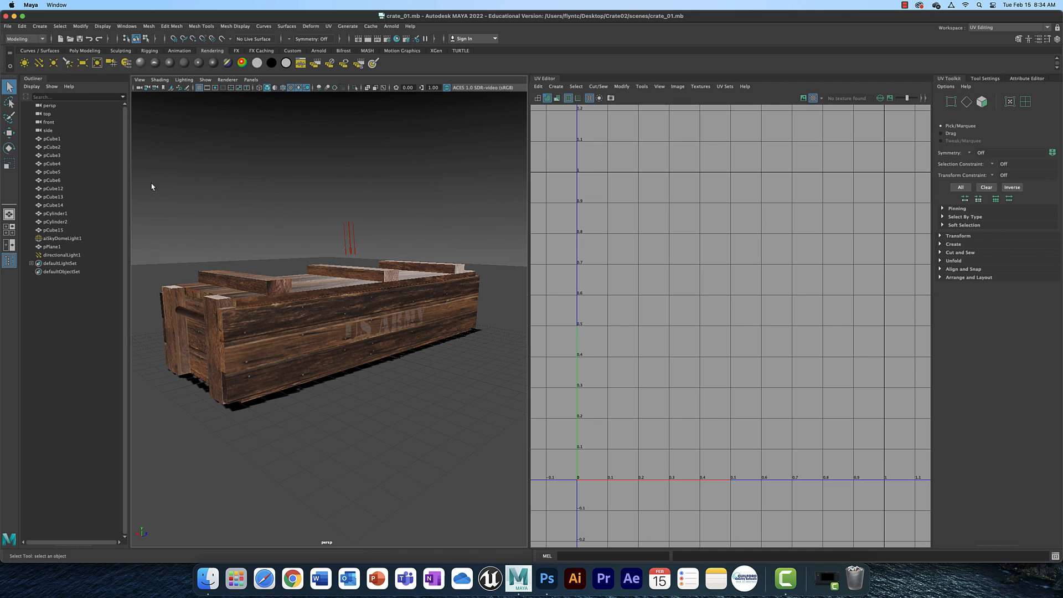
drag(152, 185, 495, 426)
shift+click(496, 426)
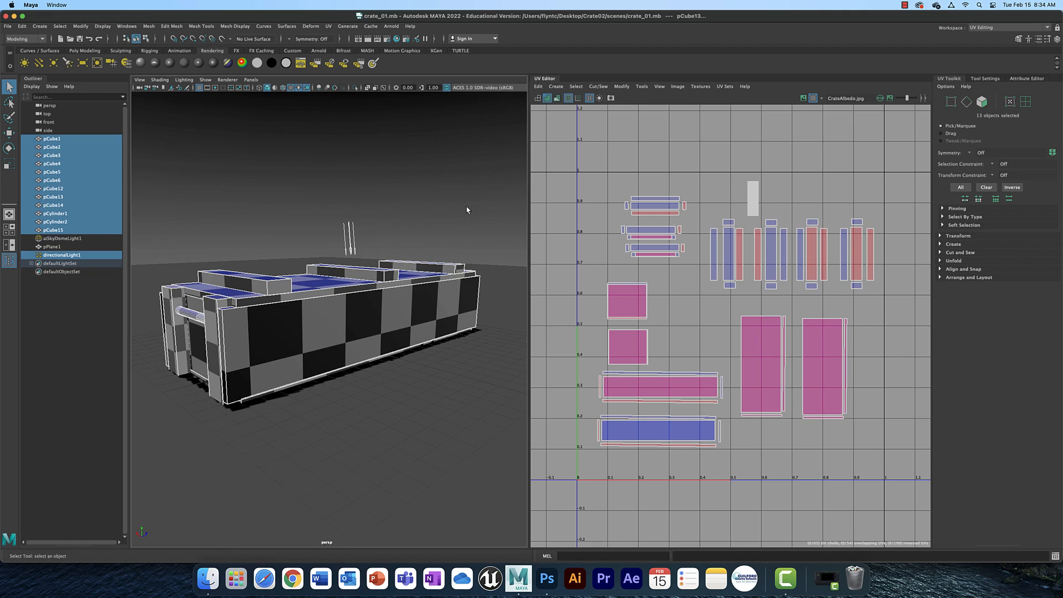
Display the CrateAlbedo texture behind the UVs and switch to UV shell selection.
click(813, 99)
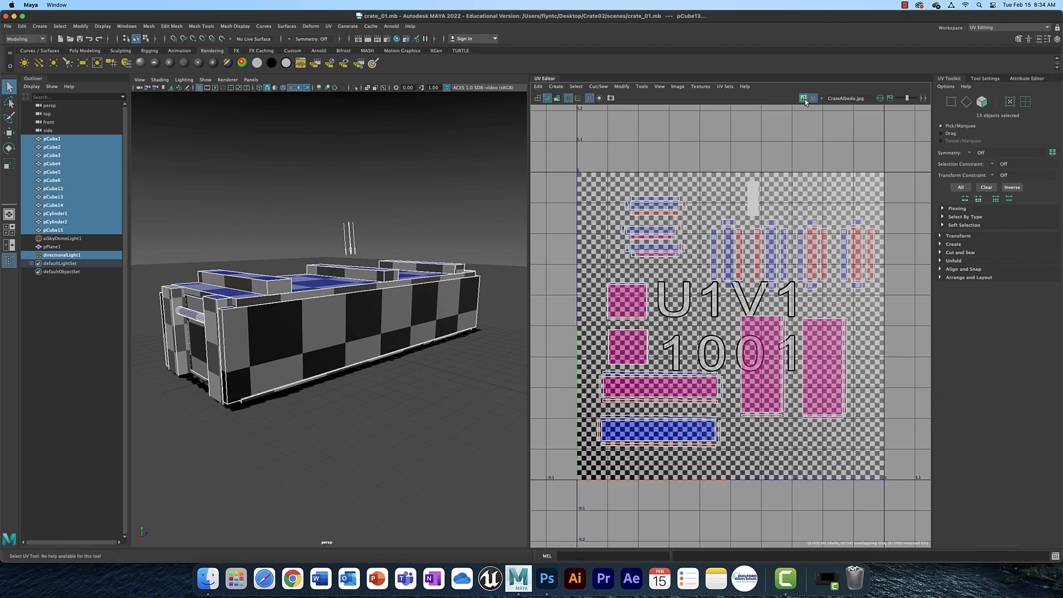
click(813, 98)
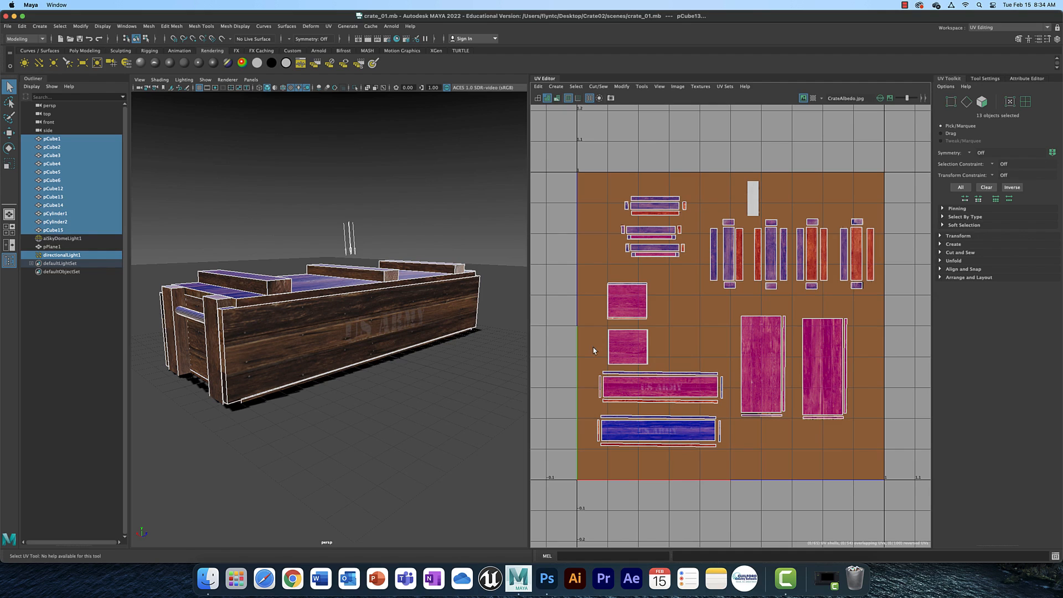
click(1026, 101)
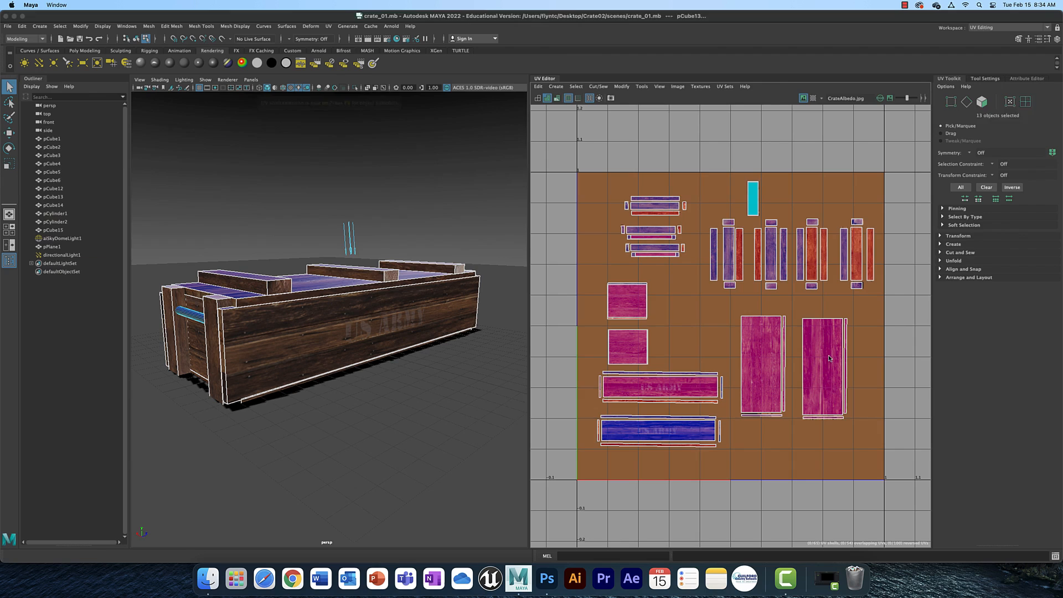
Try moving one of the stacked front-panel UV shells downward and select the shell beneath it.
click(652, 436)
key(w)
drag(660, 353, 666, 384)
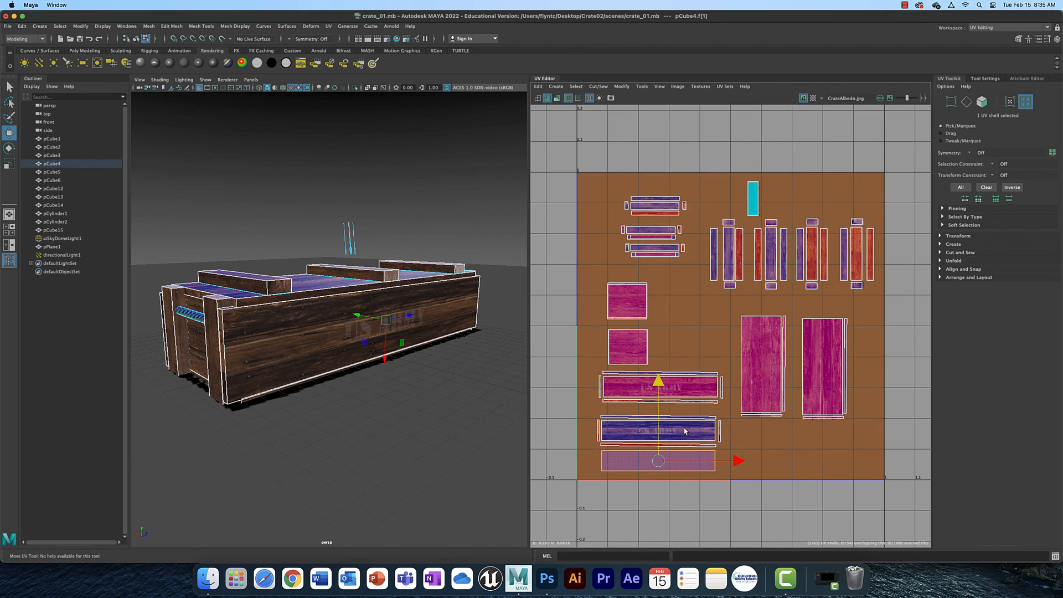
drag(685, 431, 685, 431)
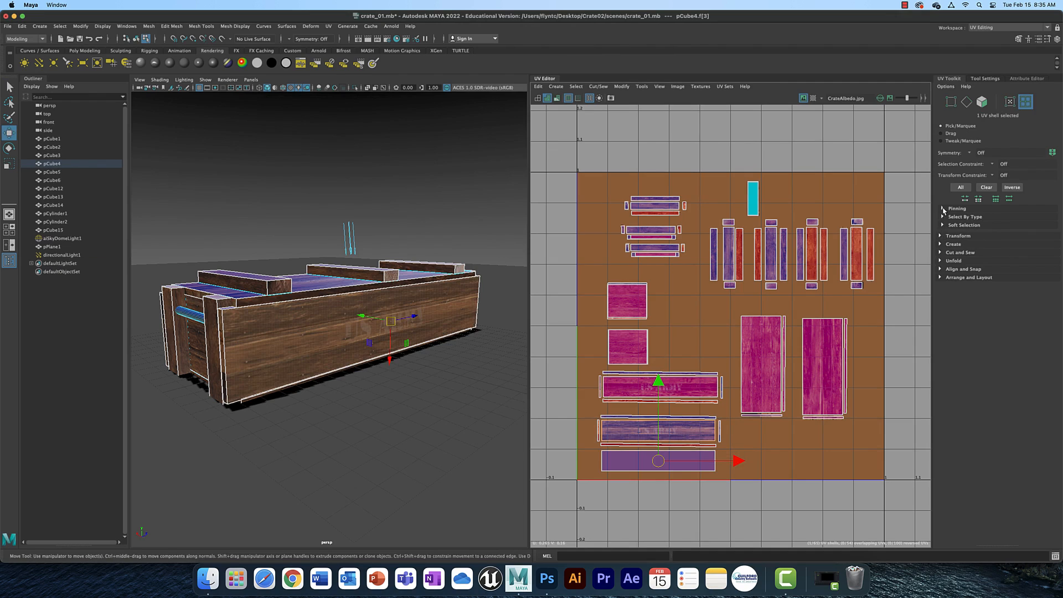
Expand the Transform section of the UV Toolkit.
click(943, 236)
click(504, 351)
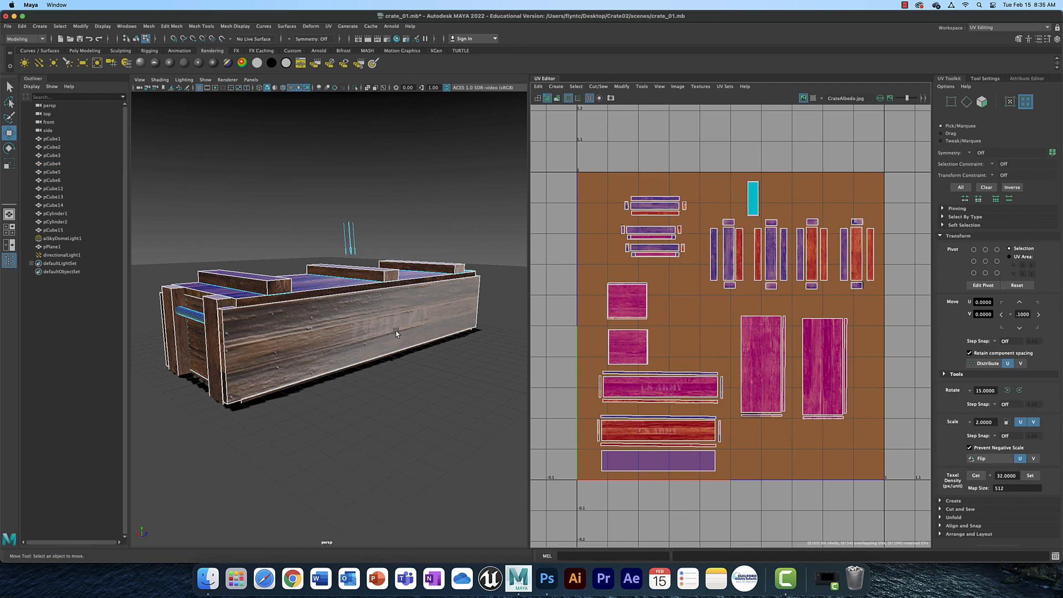
scroll(397, 332, up, 3)
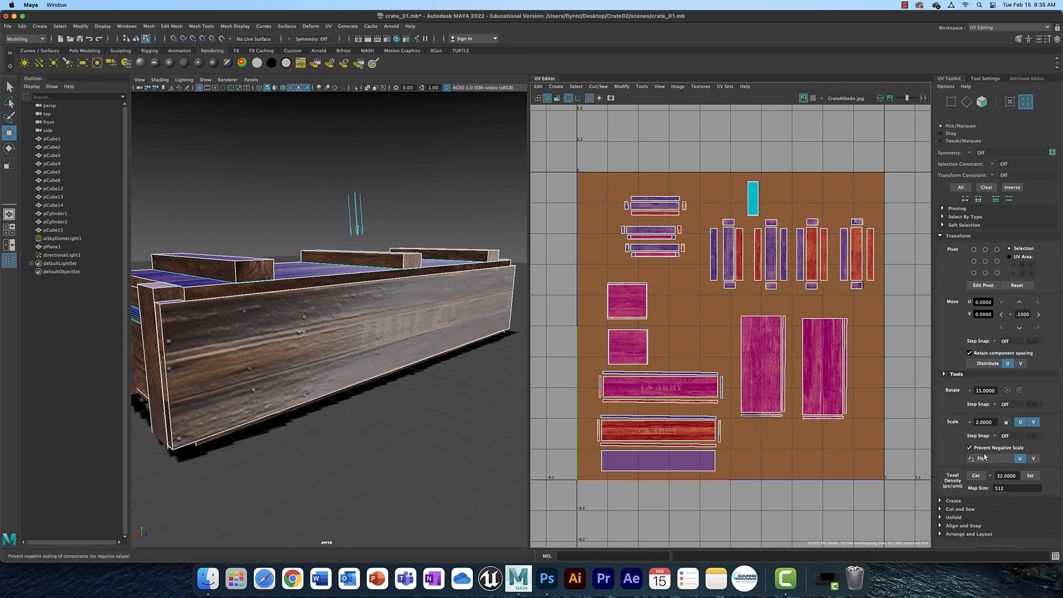
Nudge the front-panel shell upward, then undo the shell moves back to the original layout.
key(super+z)
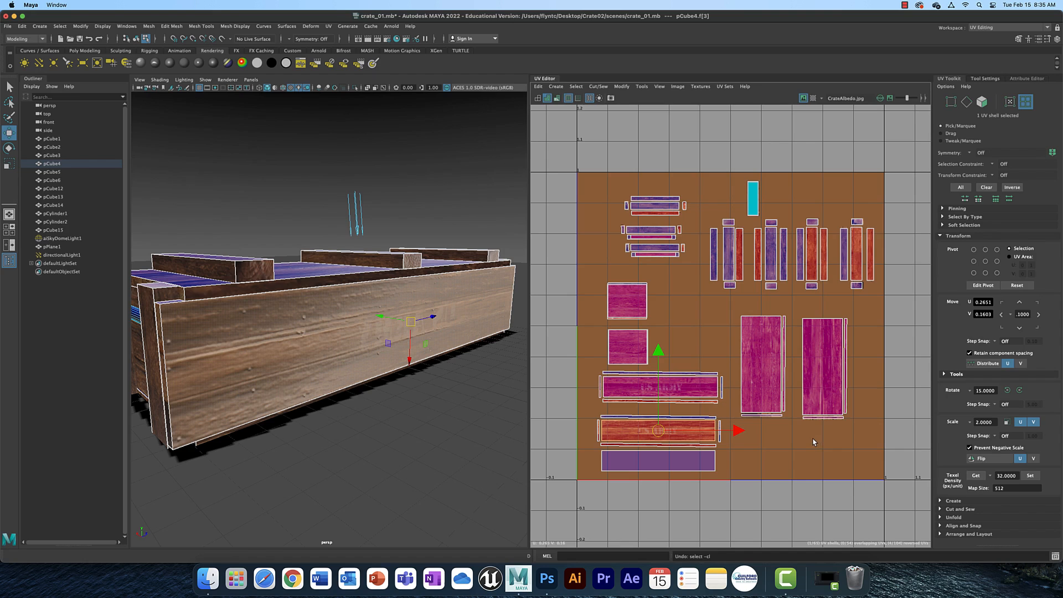
drag(659, 352, 662, 367)
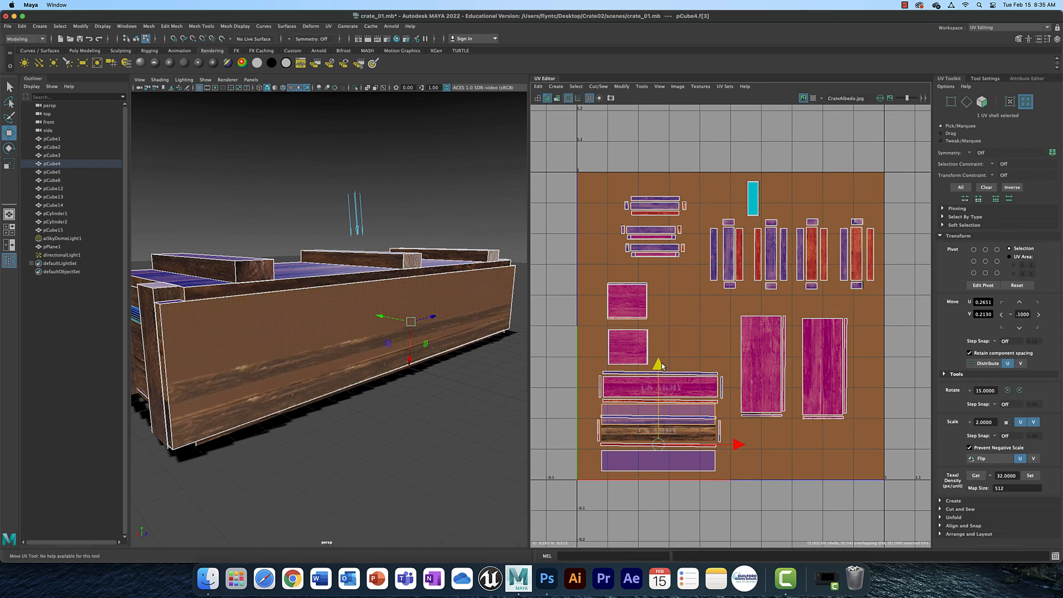
key(super+z)
key(super+z)
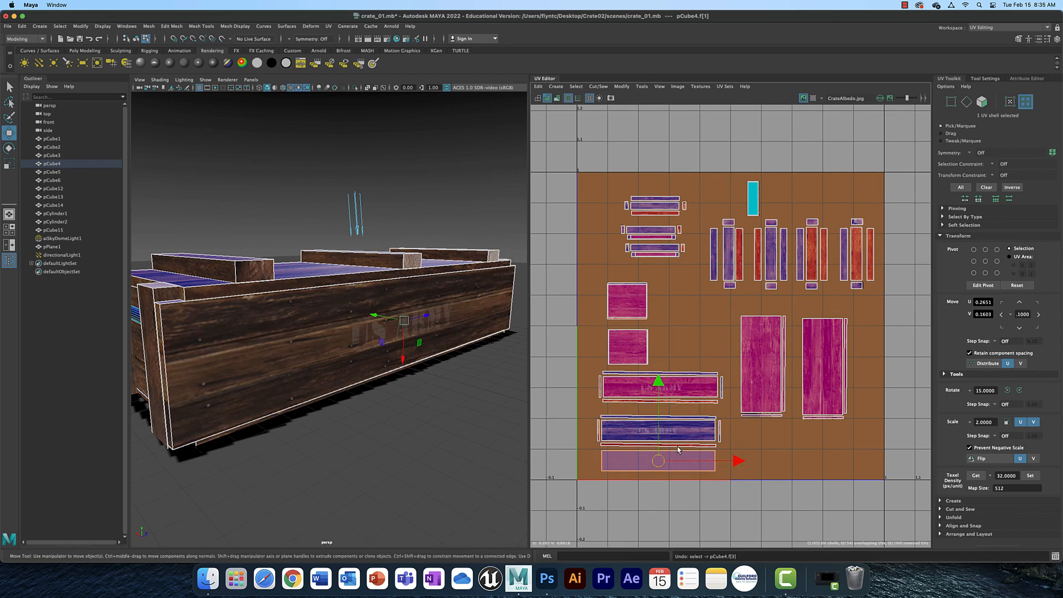
key(super+z)
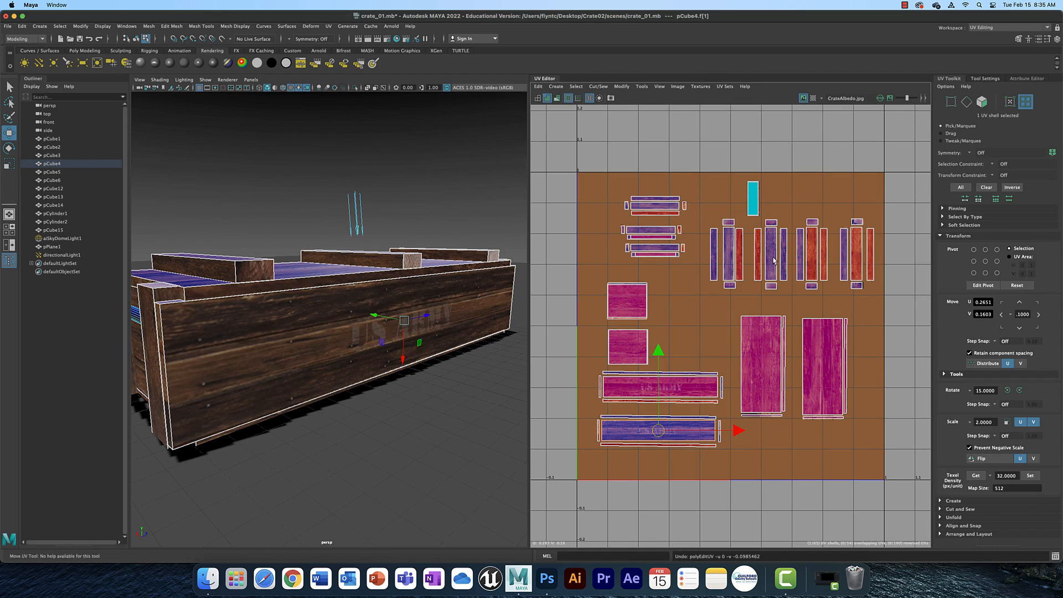
Try moving the upper square UV shell upward, then undo the move.
click(644, 298)
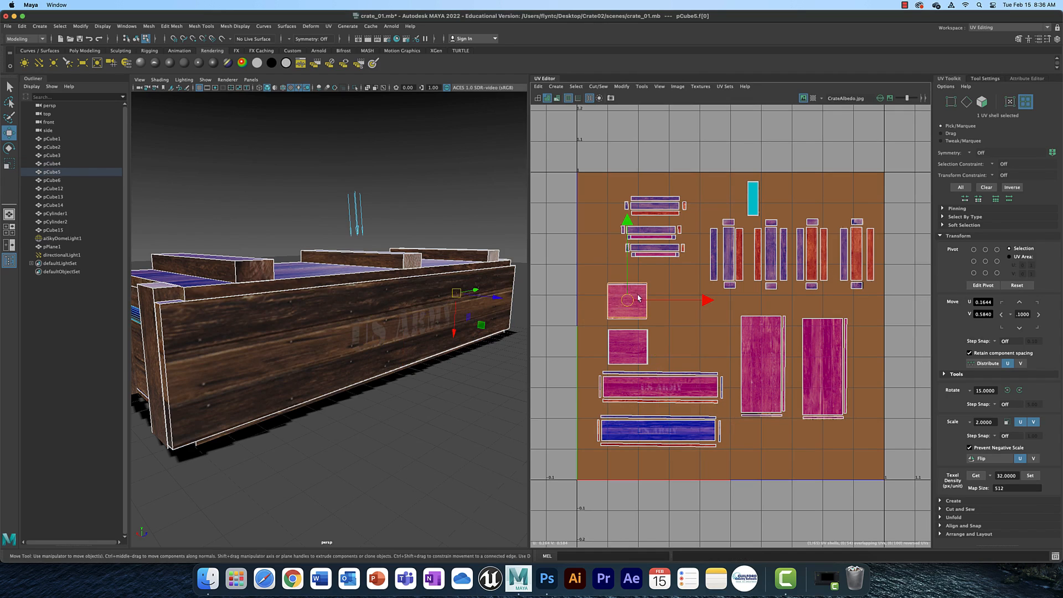
drag(631, 223, 633, 201)
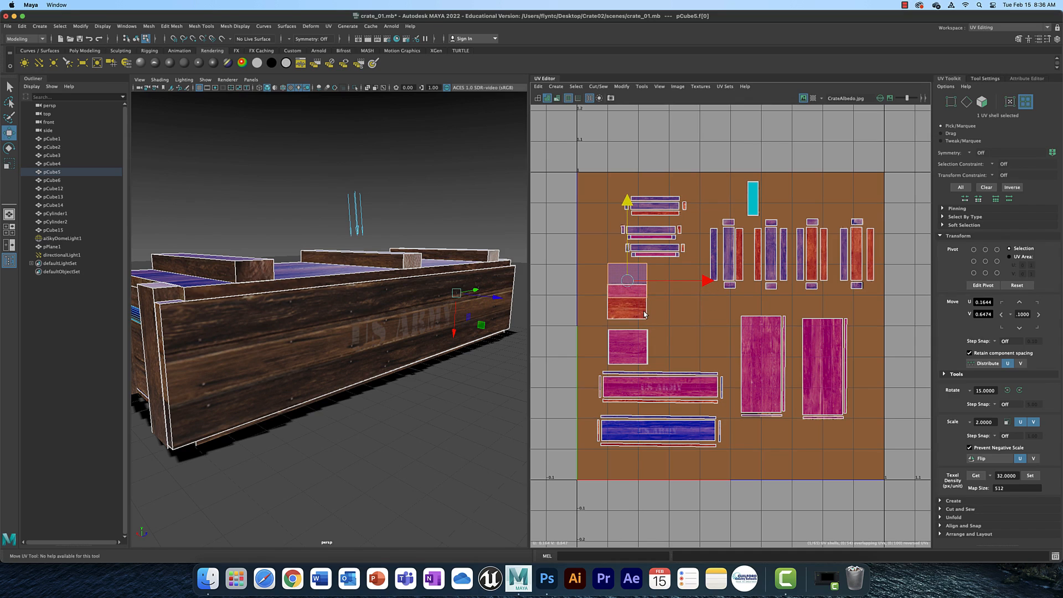
key(super+z)
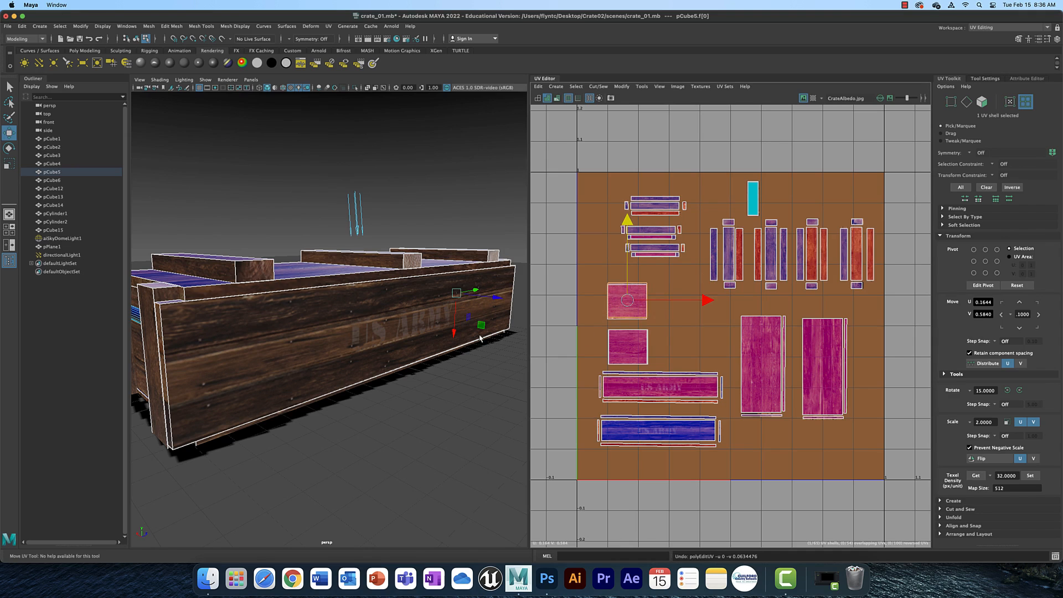
alt+drag(288, 377, 354, 349)
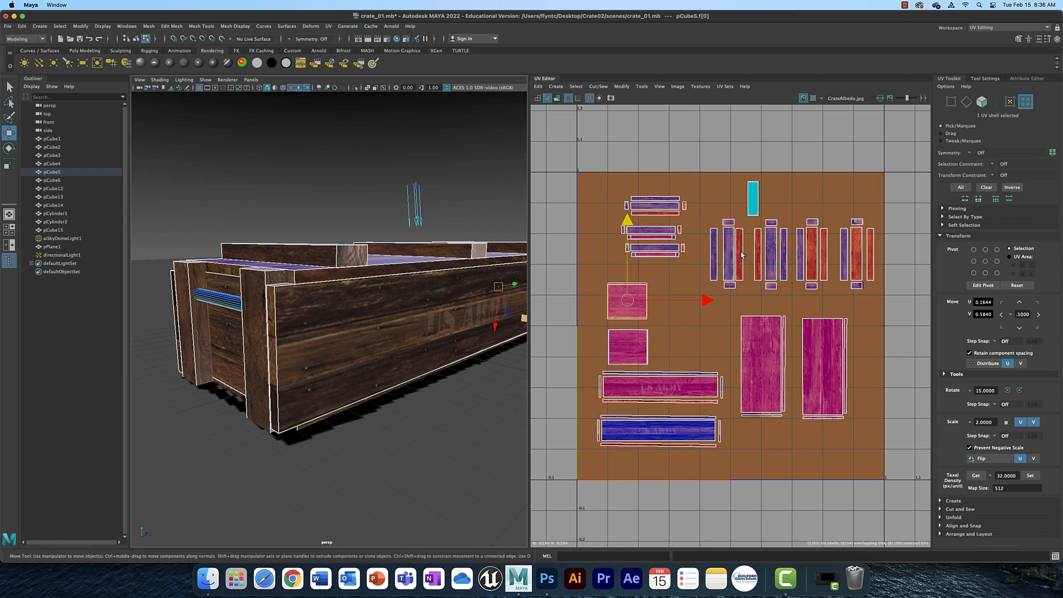
click(804, 98)
click(803, 99)
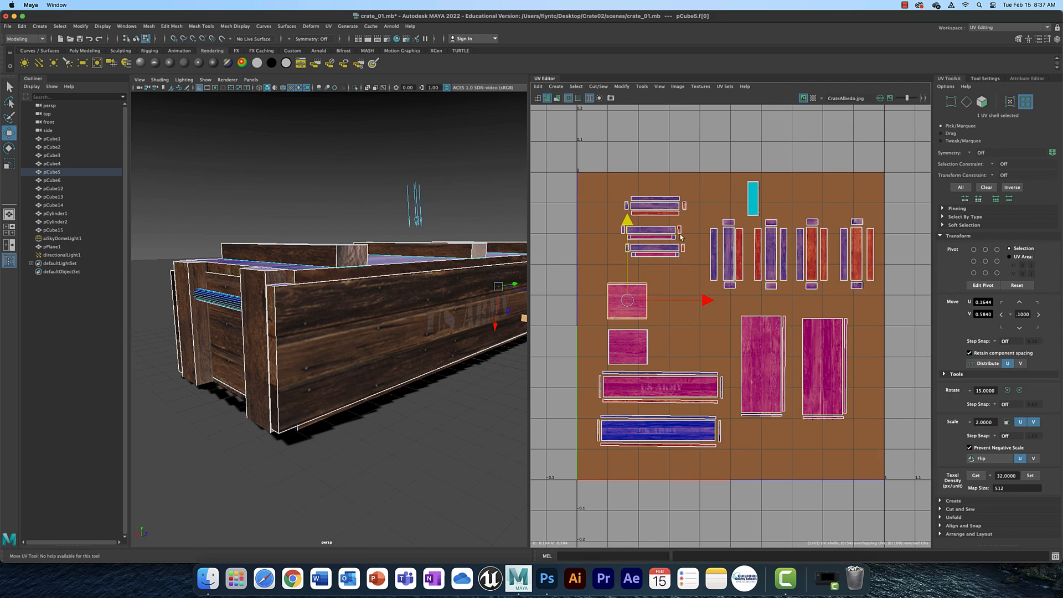
Try moving groups of crate UV shells out of the texture tile to spread them around it.
drag(595, 275, 708, 304)
scroll(737, 304, down, 4)
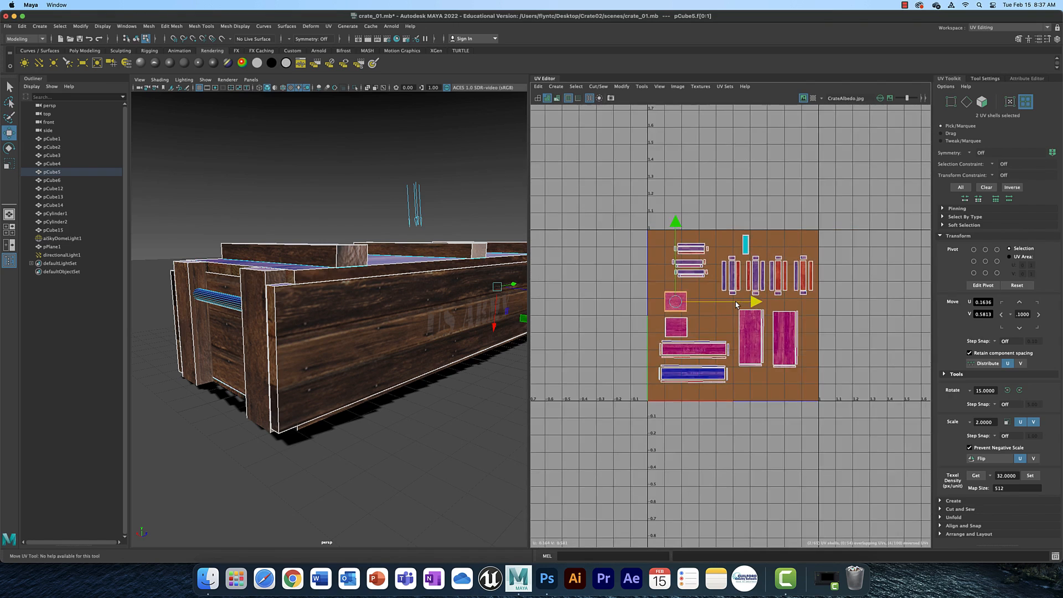
scroll(737, 303, down, 2)
drag(647, 231, 634, 256)
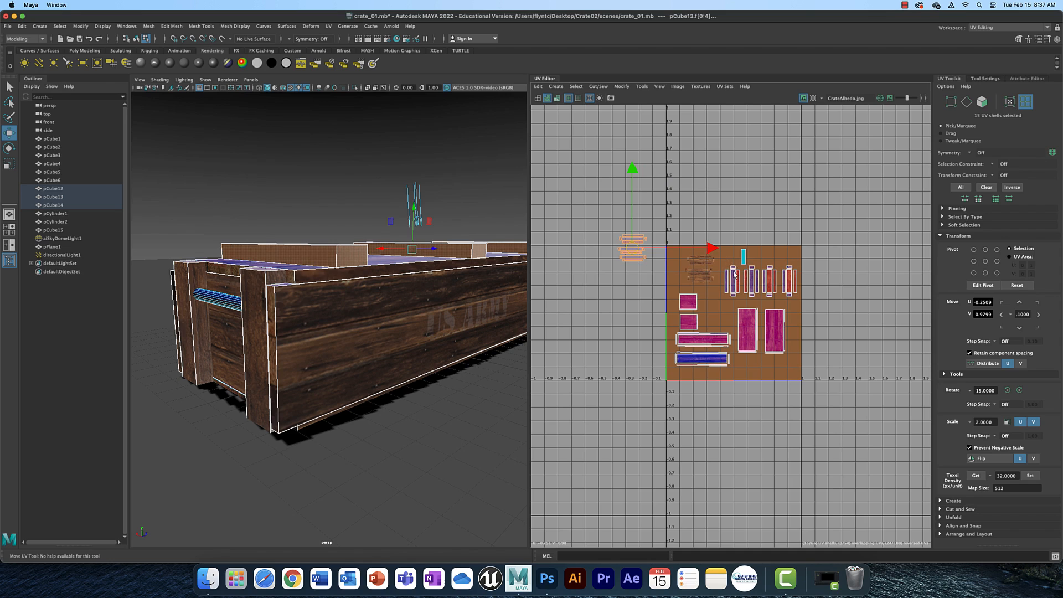
drag(725, 258, 779, 193)
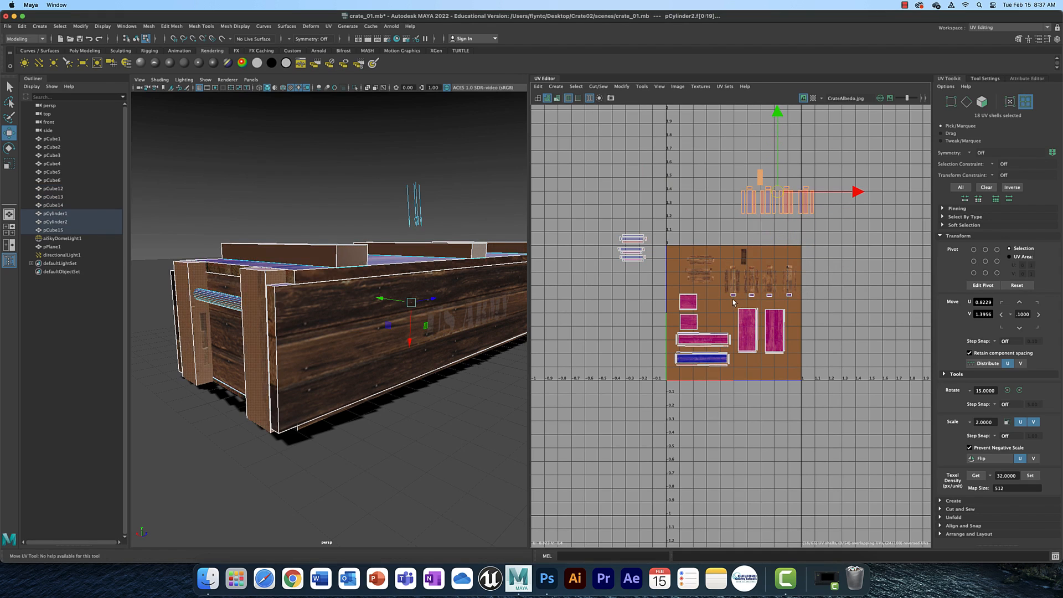
drag(796, 341, 850, 408)
drag(669, 288, 612, 344)
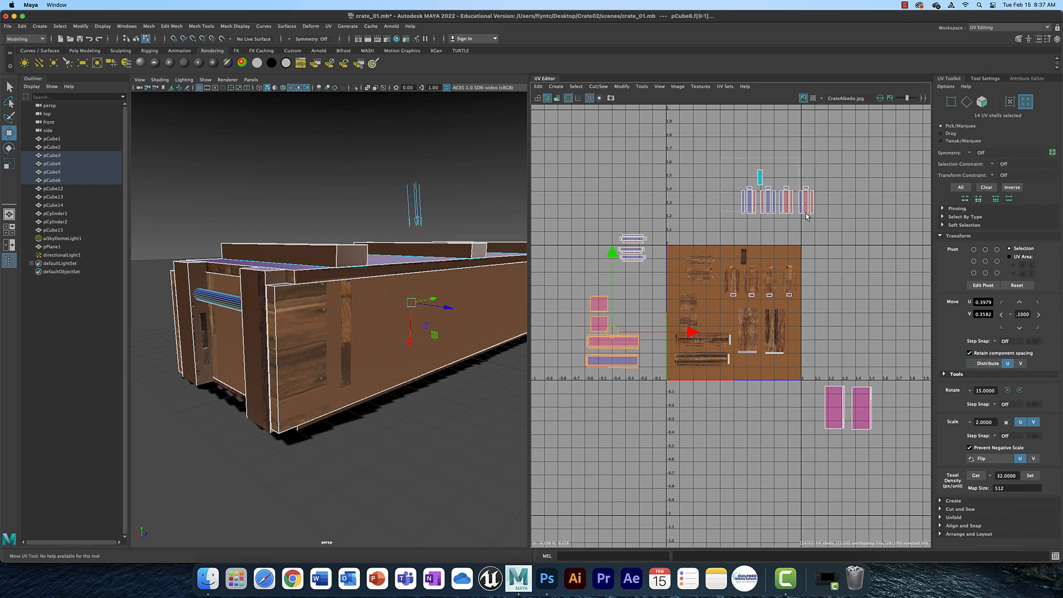
drag(811, 220, 736, 166)
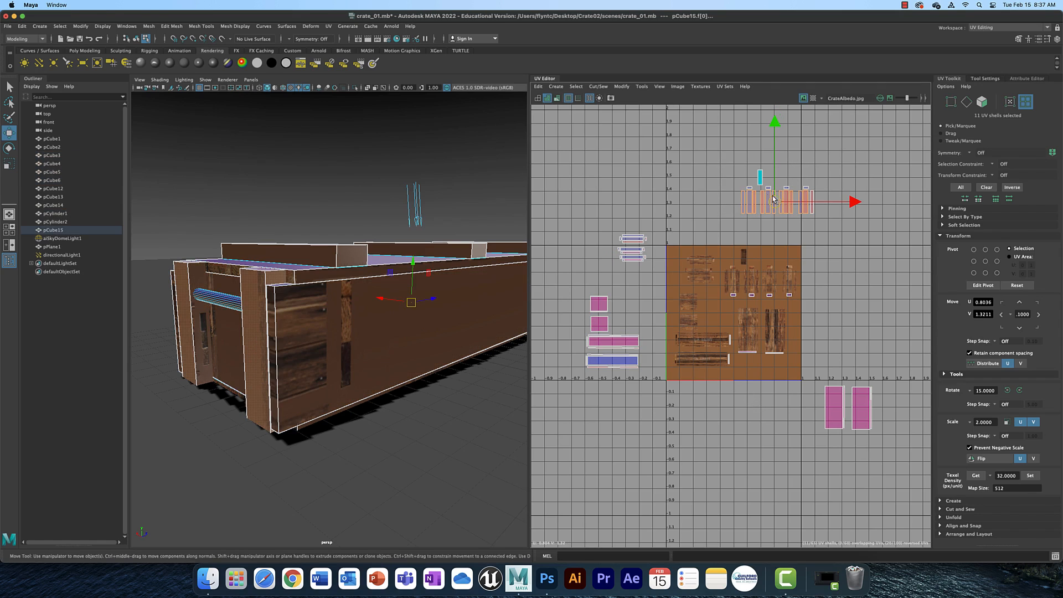
drag(777, 193, 580, 261)
drag(867, 425, 549, 325)
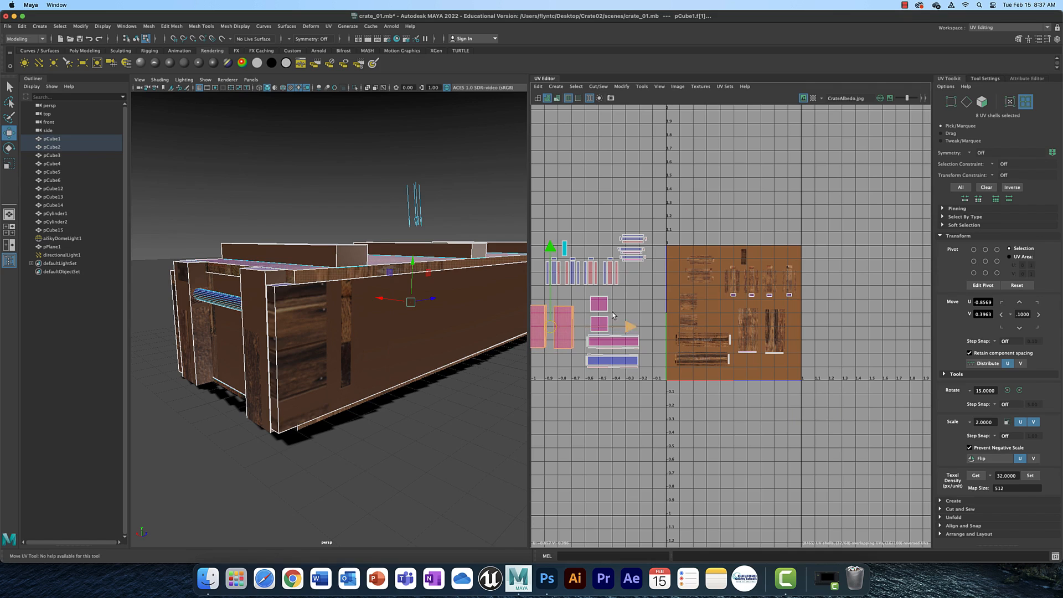
Select all the UV shells and try scaling them down with the Scale tool.
alt+middle_drag(640, 298, 694, 304)
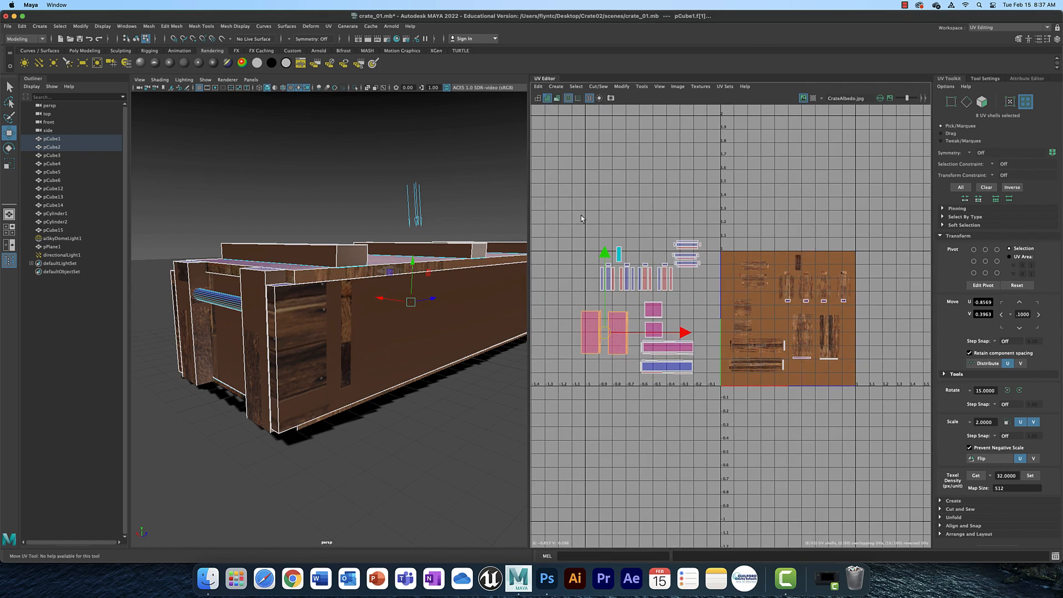
drag(721, 382, 752, 426)
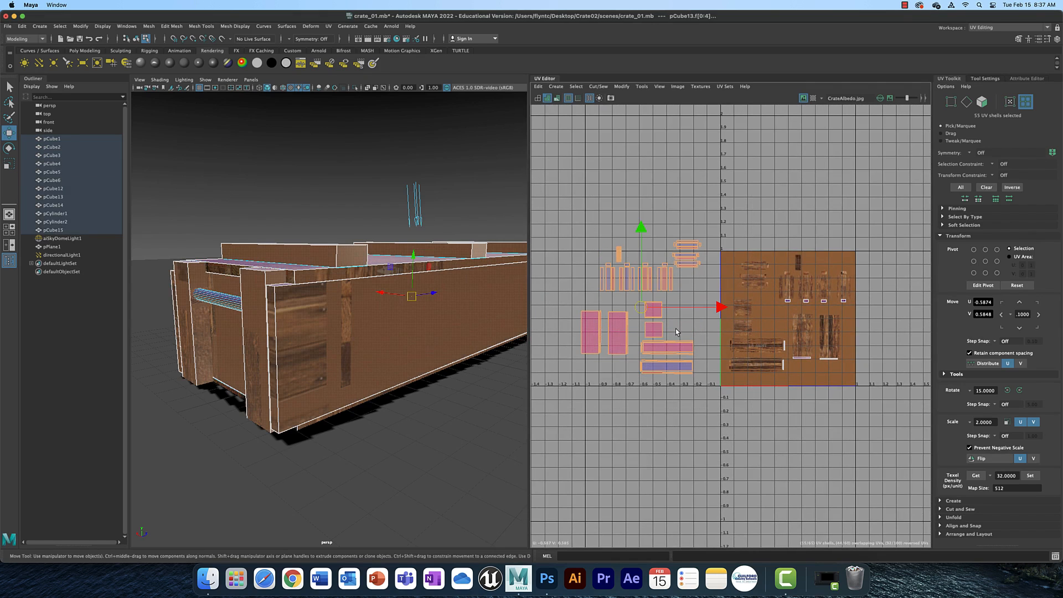
key(r)
drag(640, 308, 630, 315)
Undo all the shell moves and the scaling back to the original UV layout.
key(z)
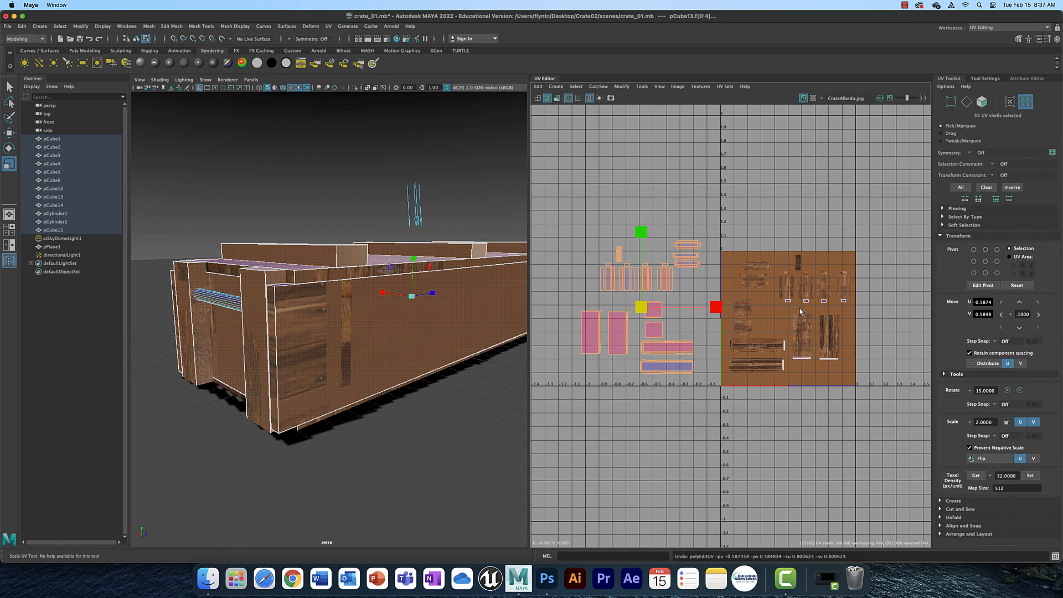
key(z)
key(z)
key(z)
key(z)
key(z)
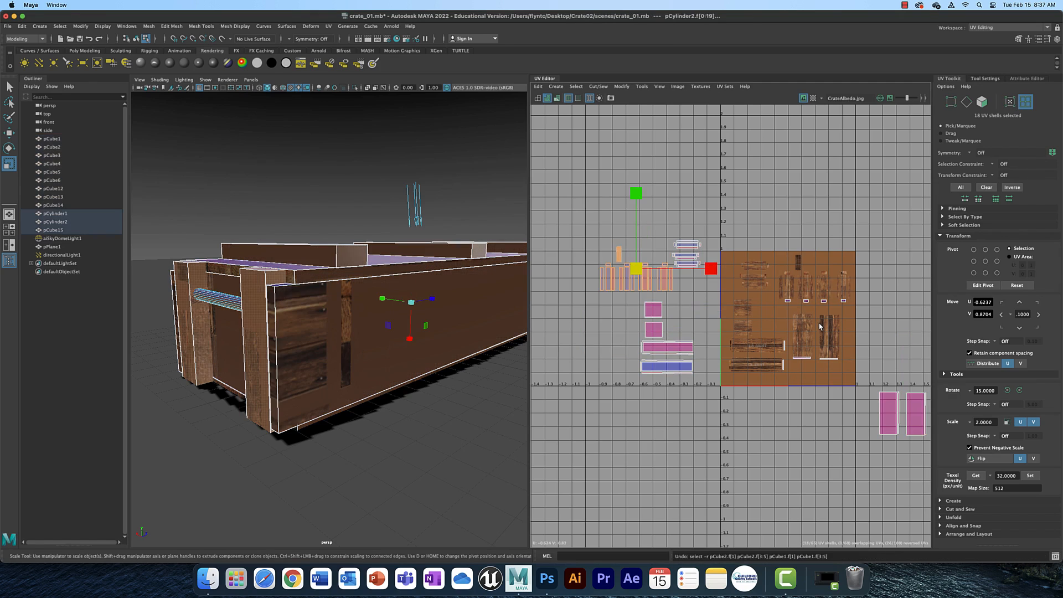
key(z)
key(z)
key(z)
key(z)
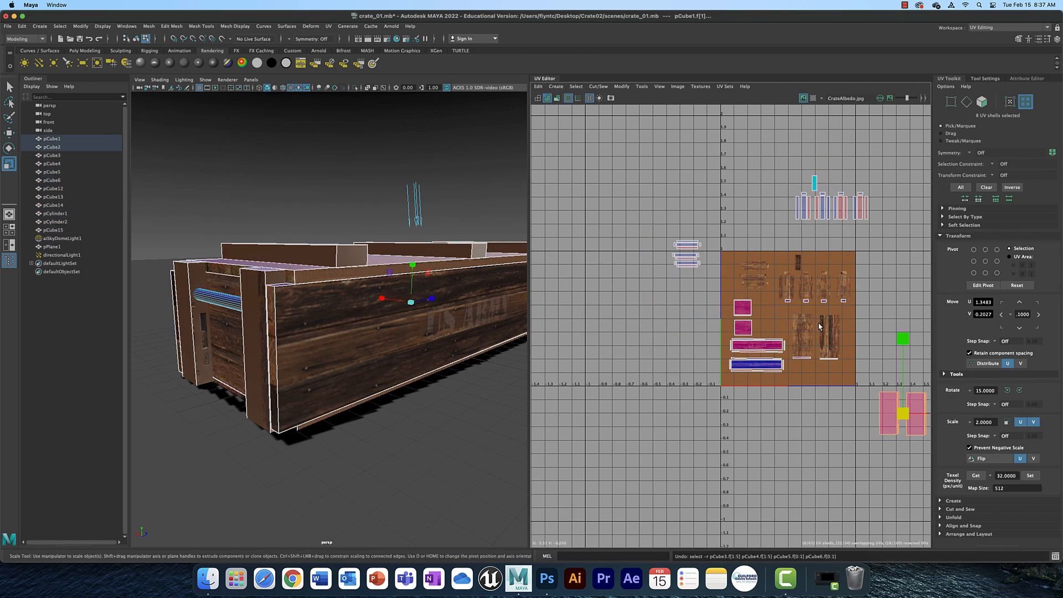
key(z)
key(z)
key(z)
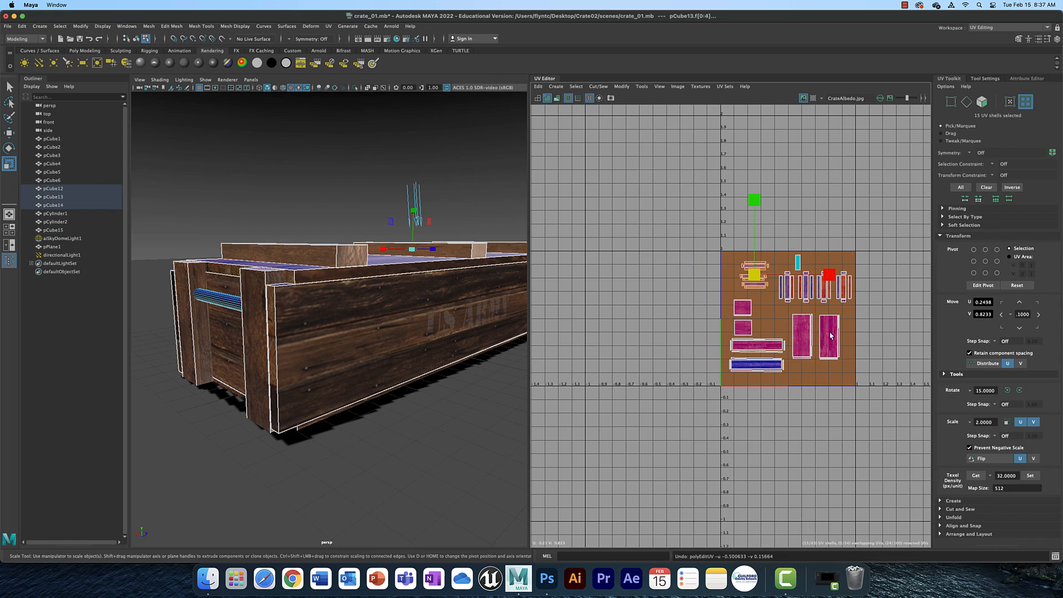
Clear the selection, select all the crate's UV shells, and open the UV Snapshot options.
alt+middle_drag(886, 319, 866, 307)
scroll(807, 313, up, 4)
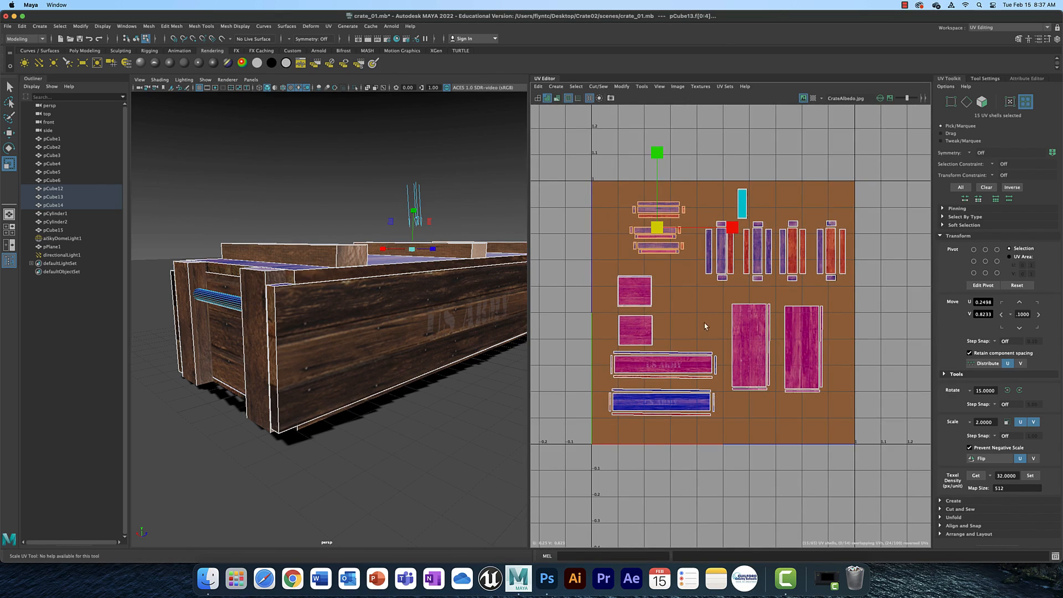
click(880, 308)
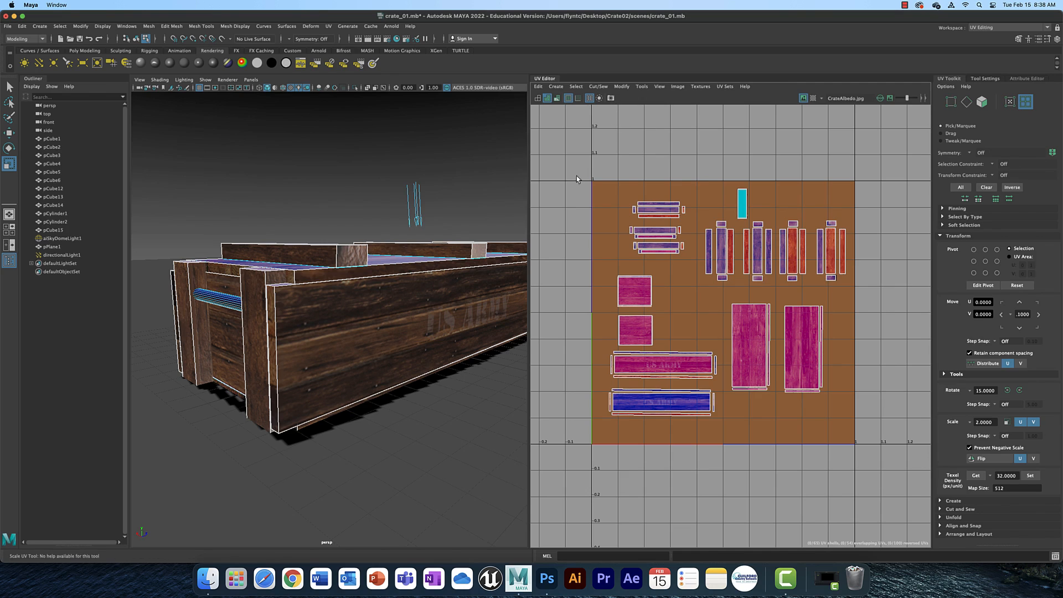
drag(681, 244, 884, 466)
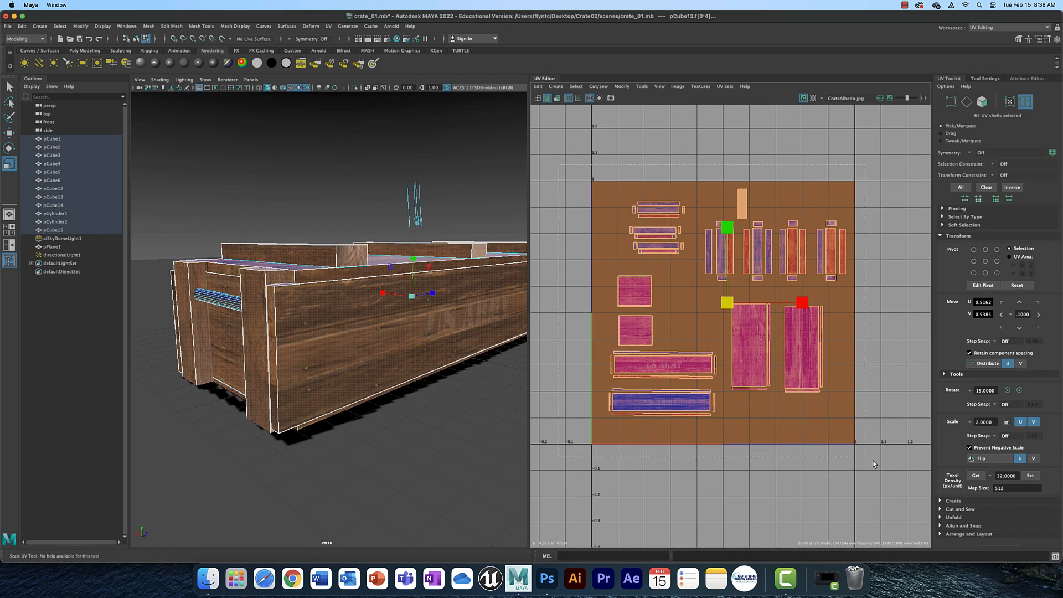
click(611, 99)
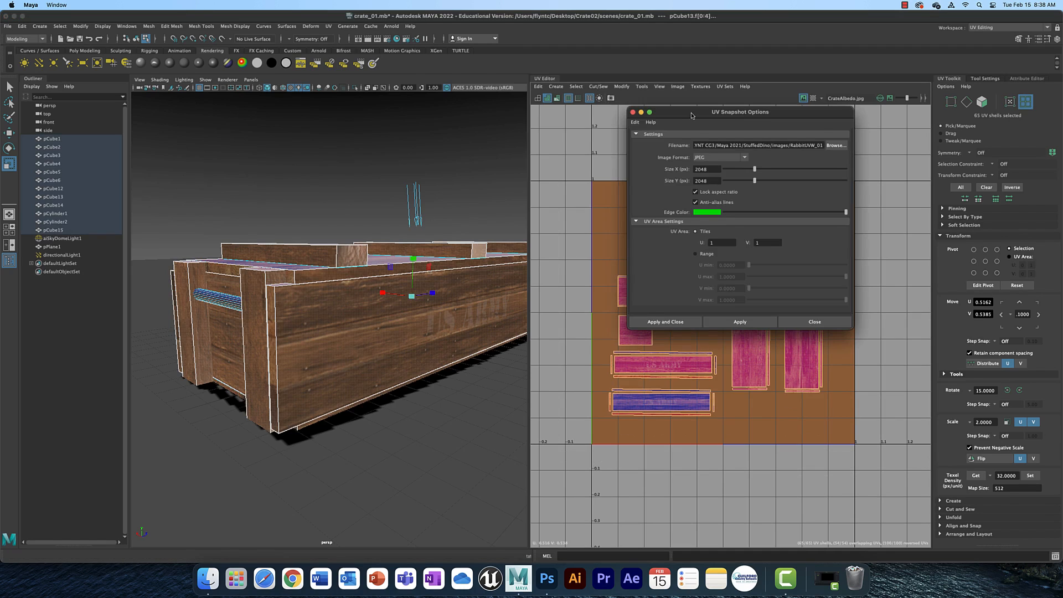
Set the UV snapshot image format to JPEG.
drag(692, 115, 642, 107)
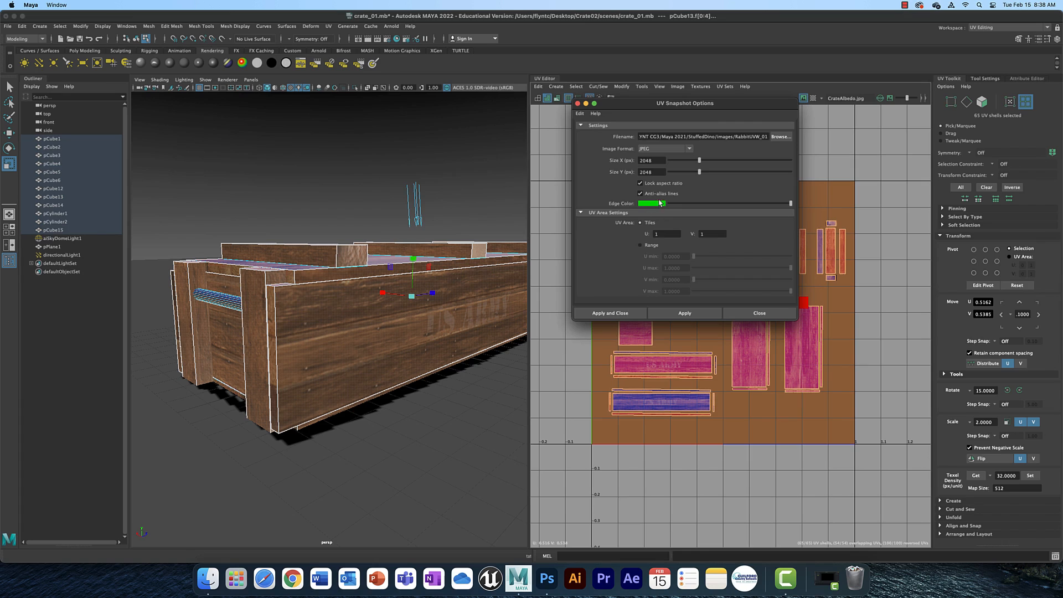
click(689, 149)
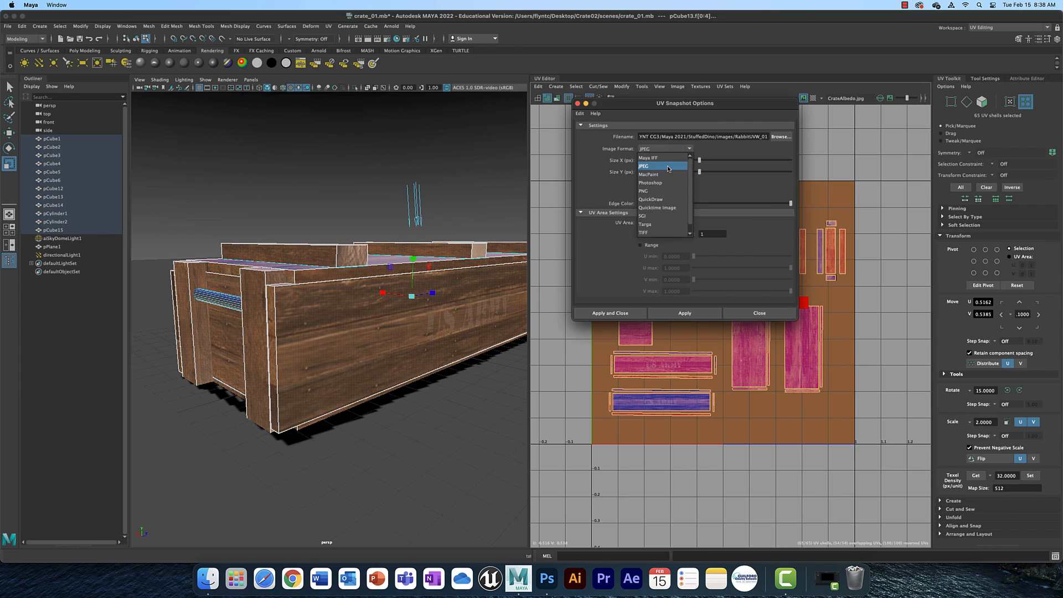
click(662, 166)
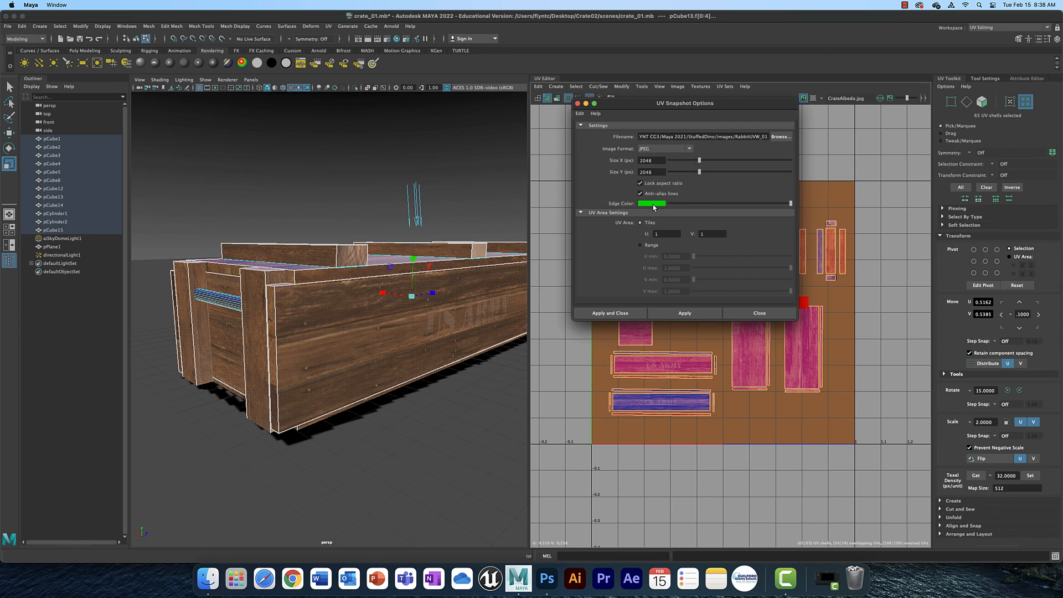
Browse for the snapshot save location, cancel the file browser, and close the UV Snapshot options.
click(782, 137)
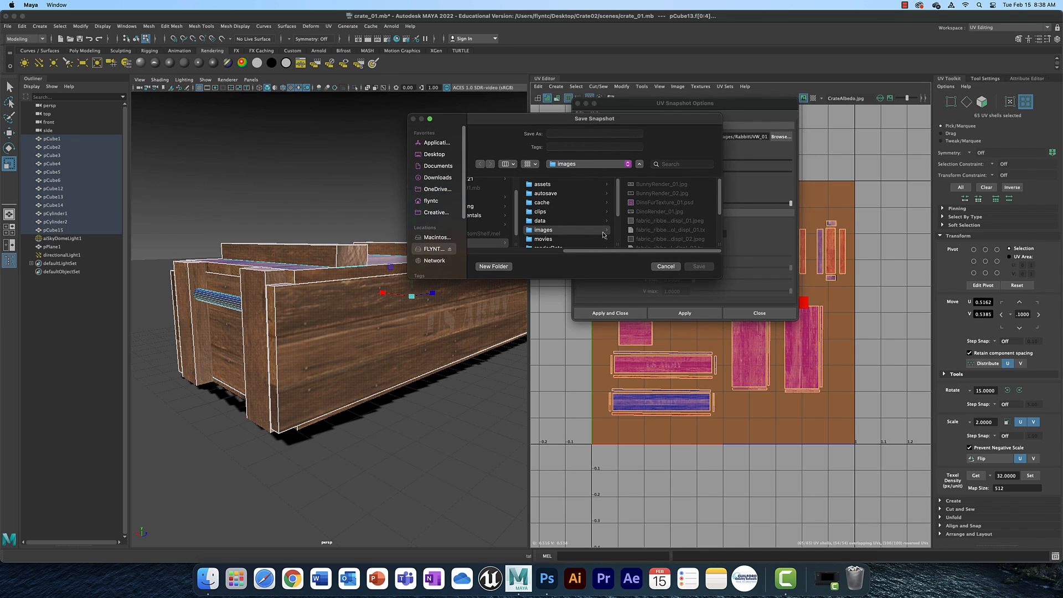
click(666, 267)
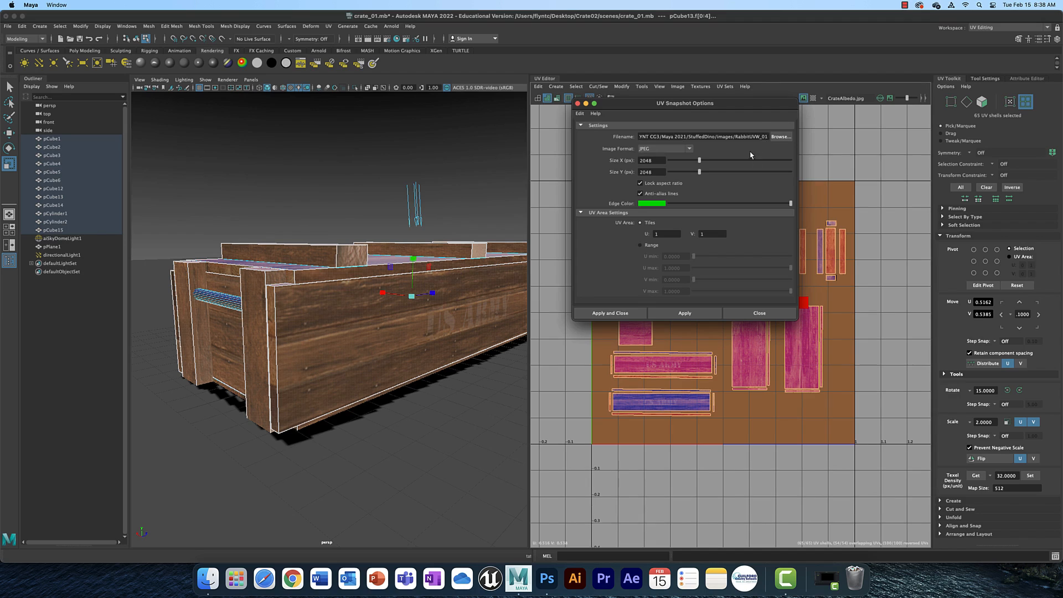
drag(652, 109, 658, 117)
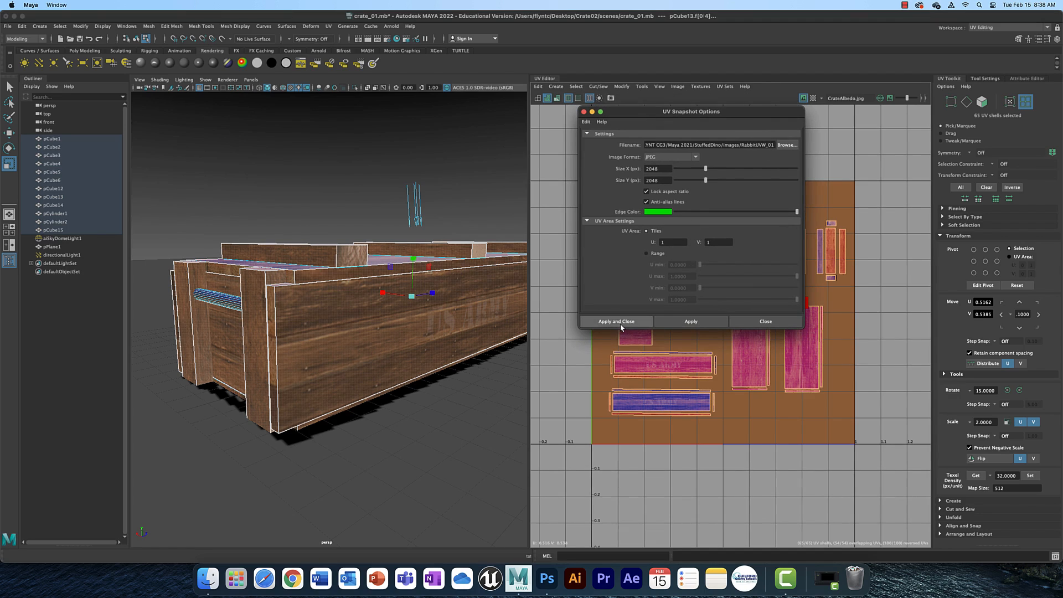
click(766, 321)
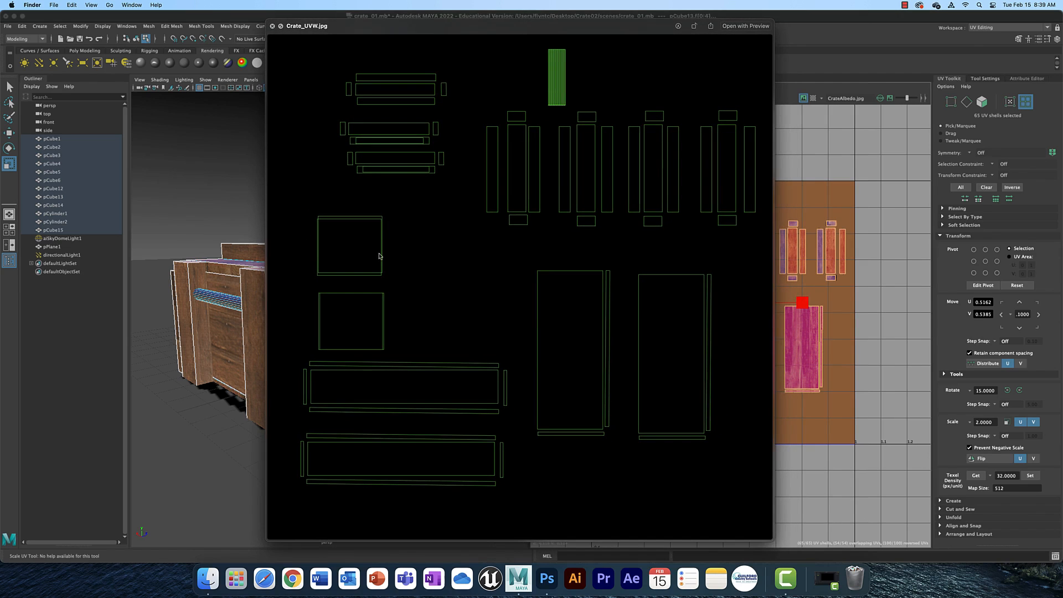
Close the snapshot preview, switch to Photoshop, and start opening a file.
key(space)
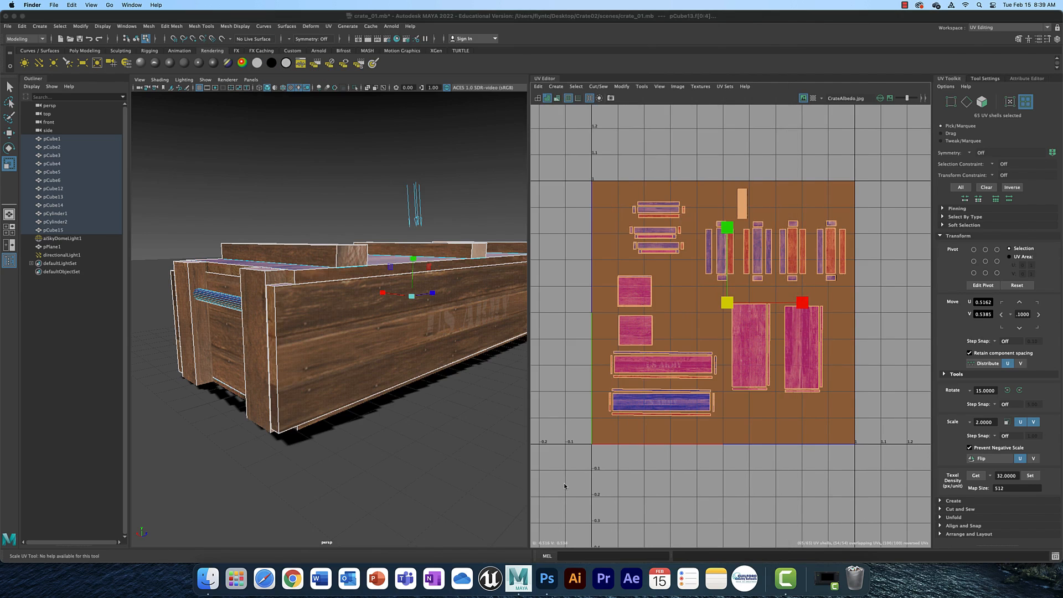
click(547, 578)
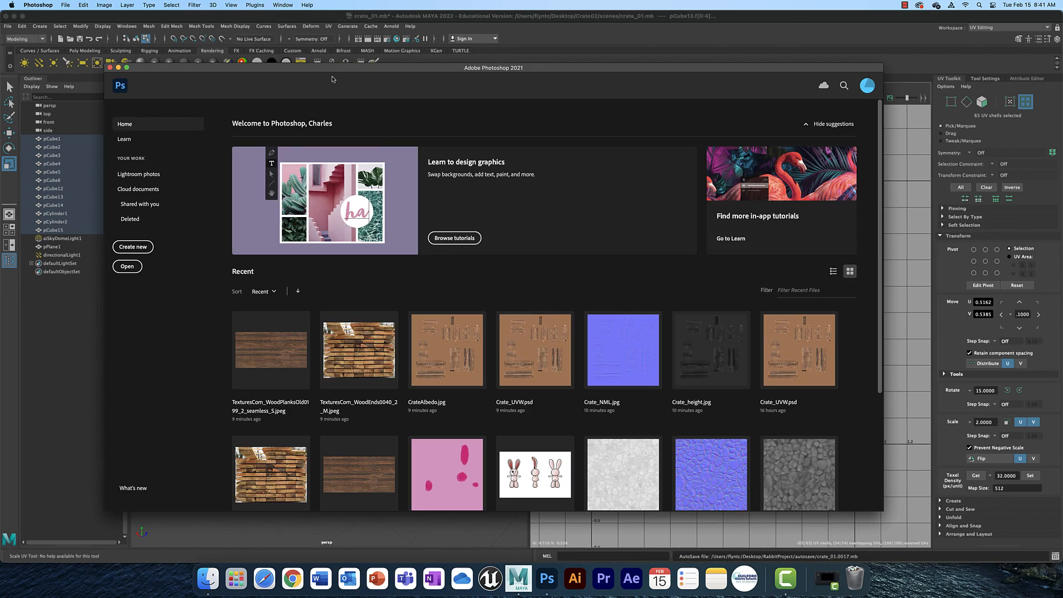
click(128, 268)
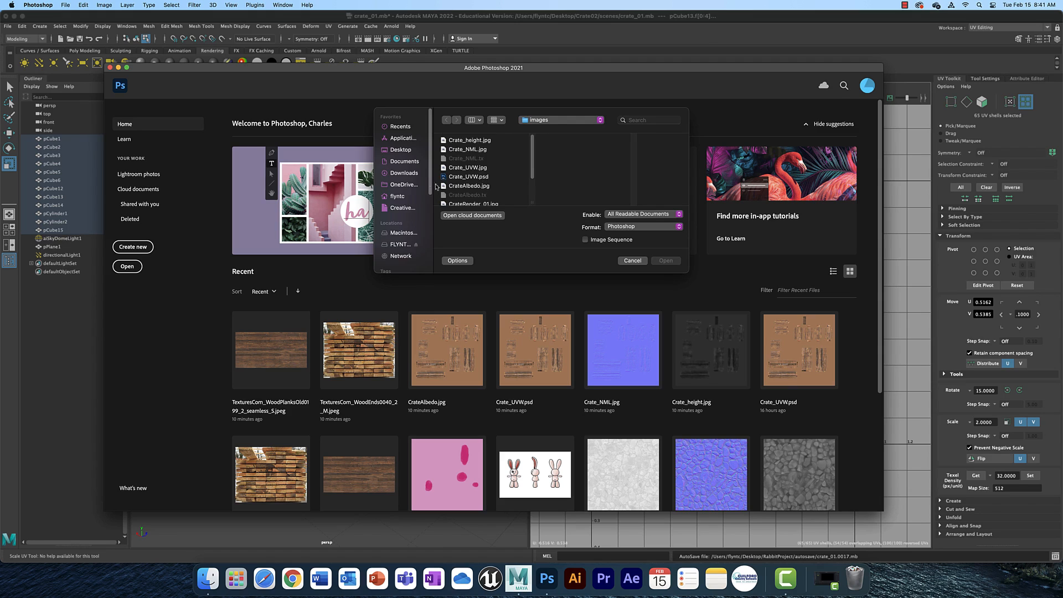
Navigate to the Desktop's Crate02 images folder and select Crate_UVW.jpg.
click(407, 150)
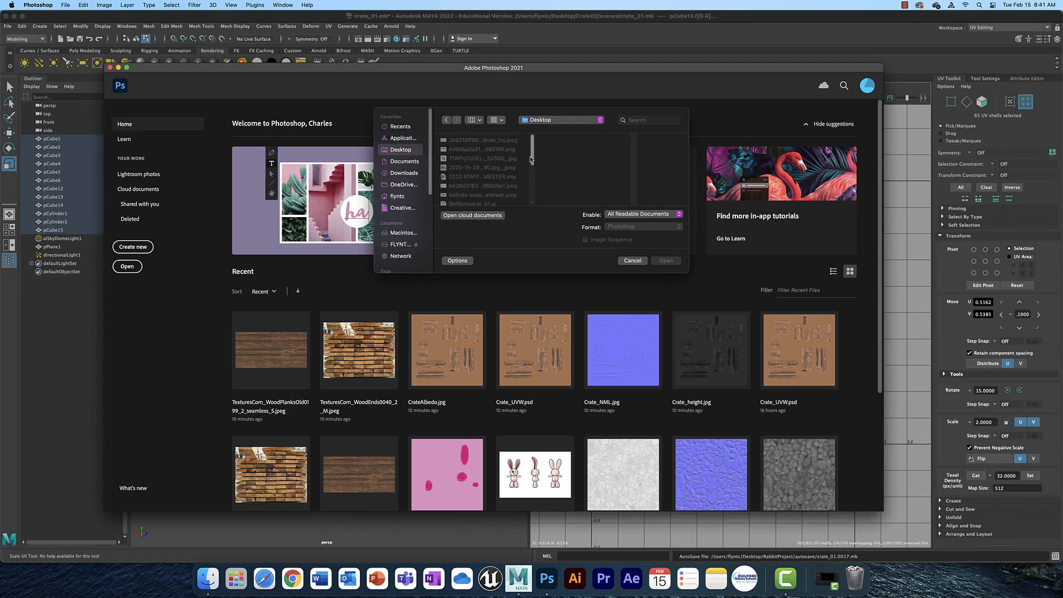
scroll(530, 172, down, 3)
scroll(529, 172, down, 3)
scroll(534, 166, up, 5)
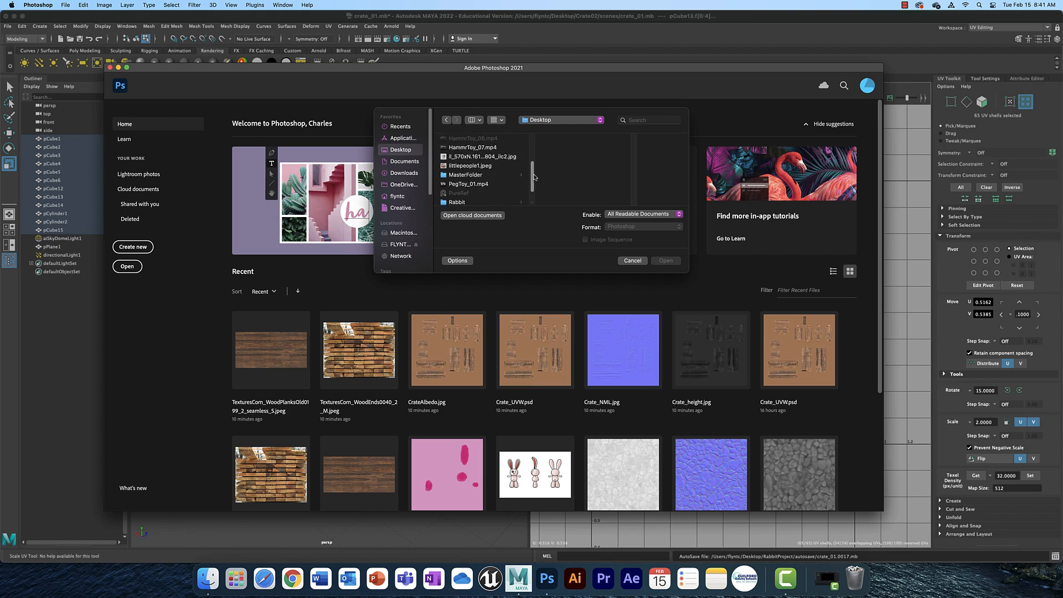
scroll(532, 161, down, 2)
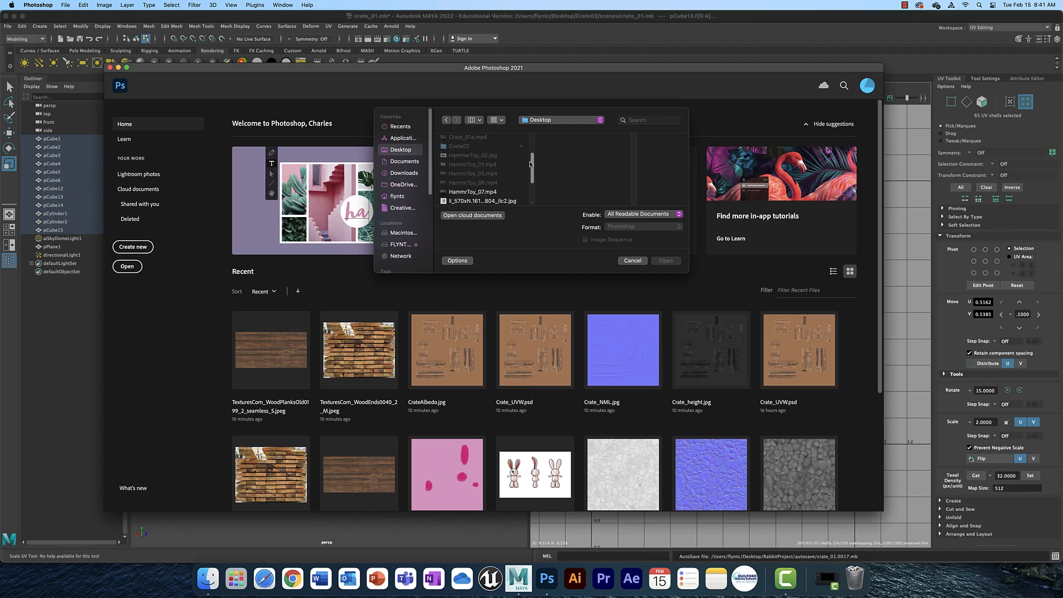
click(474, 150)
click(564, 186)
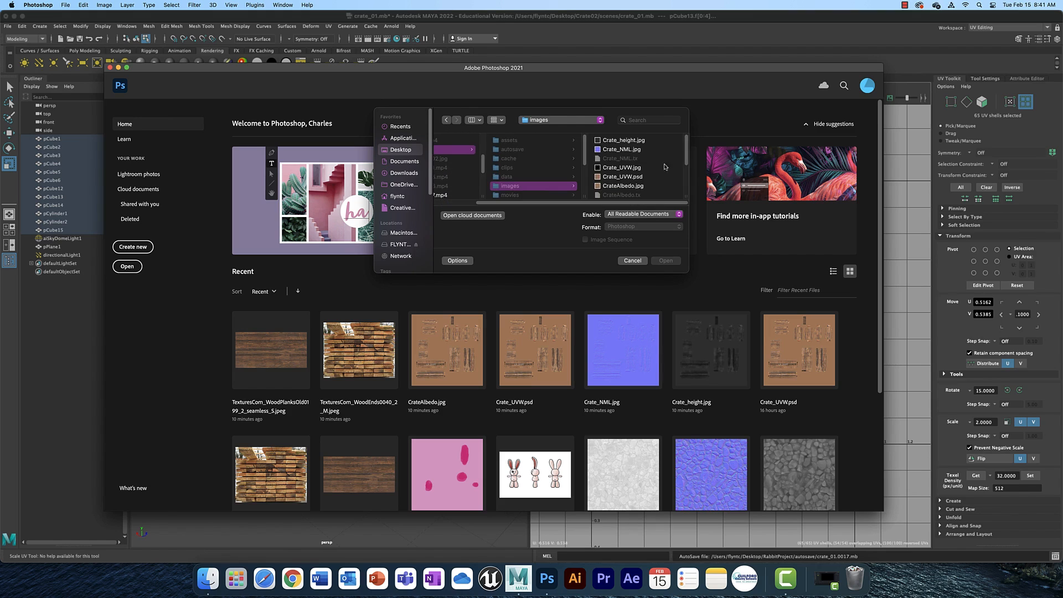
click(628, 170)
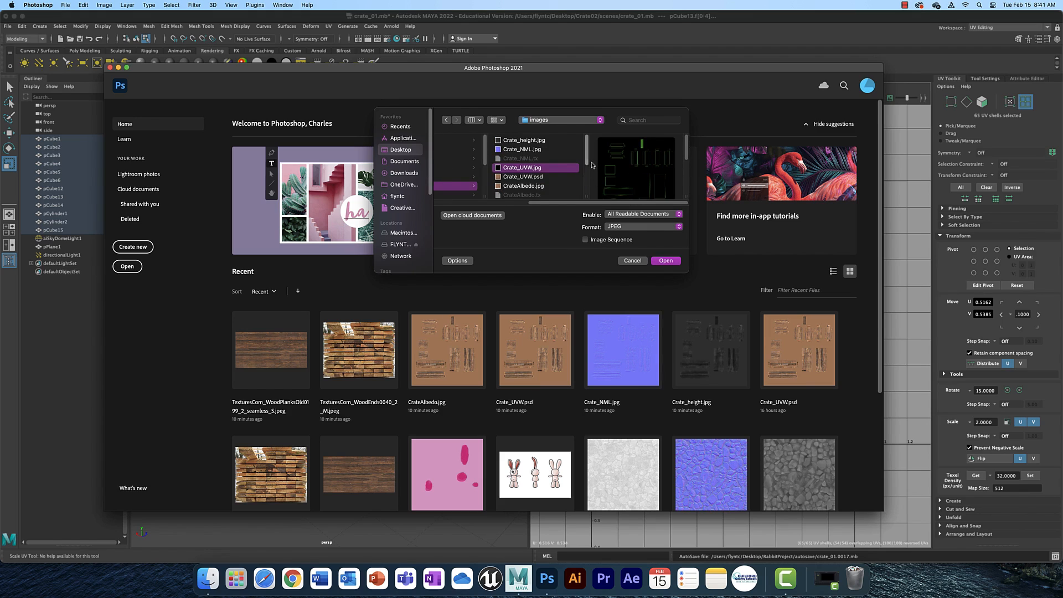
Open Crate_UVW.jpg together with the two TexturesCom wood plank and wood ends images.
scroll(589, 170, down, 1)
scroll(589, 171, down, 5)
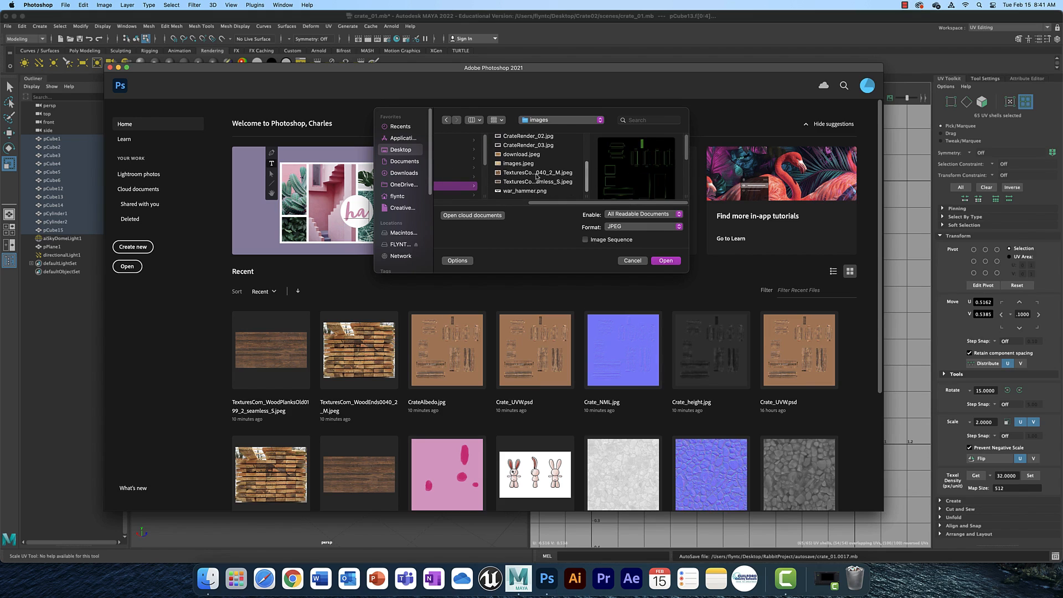
right_click(537, 175)
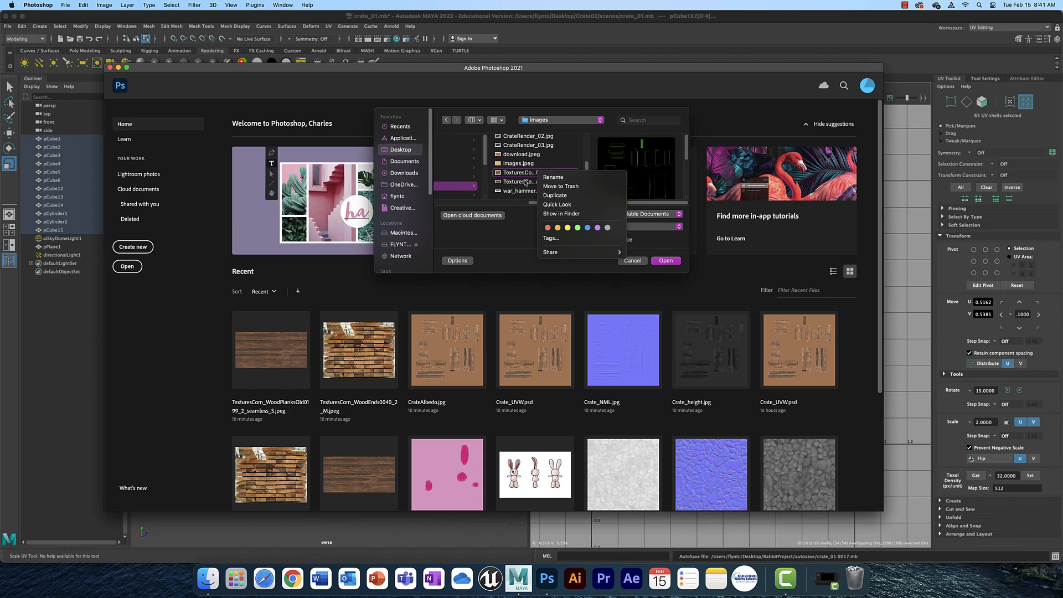
click(521, 175)
click(522, 175)
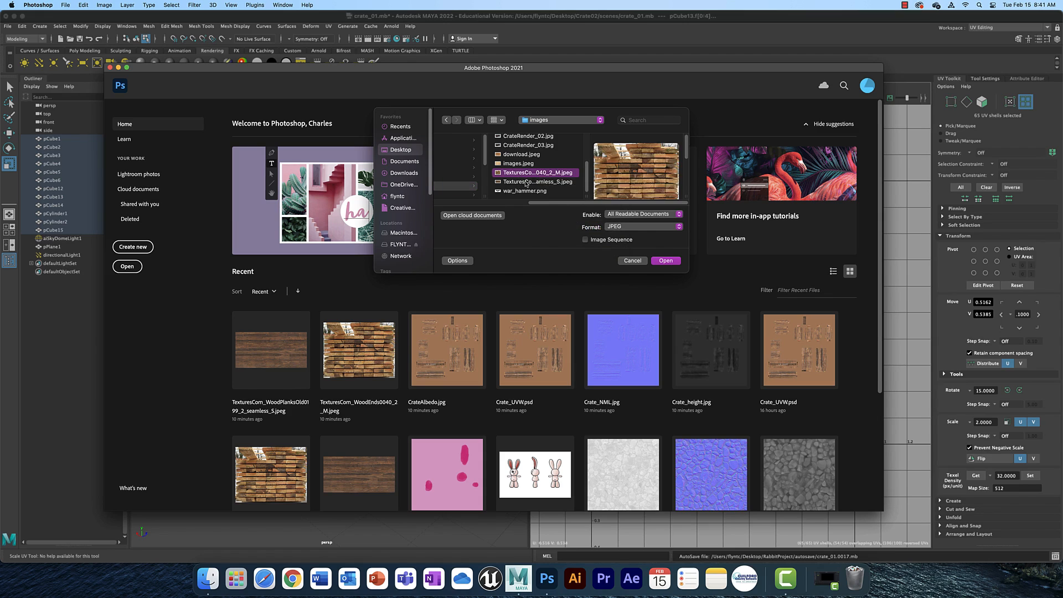
shift+click(526, 181)
scroll(541, 161, up, 5)
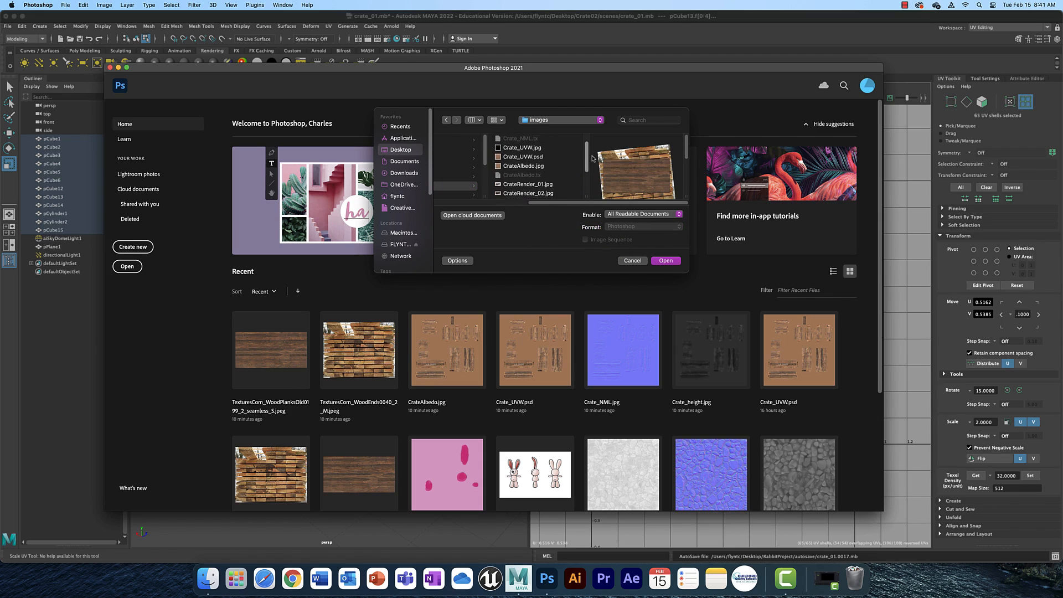
click(540, 159)
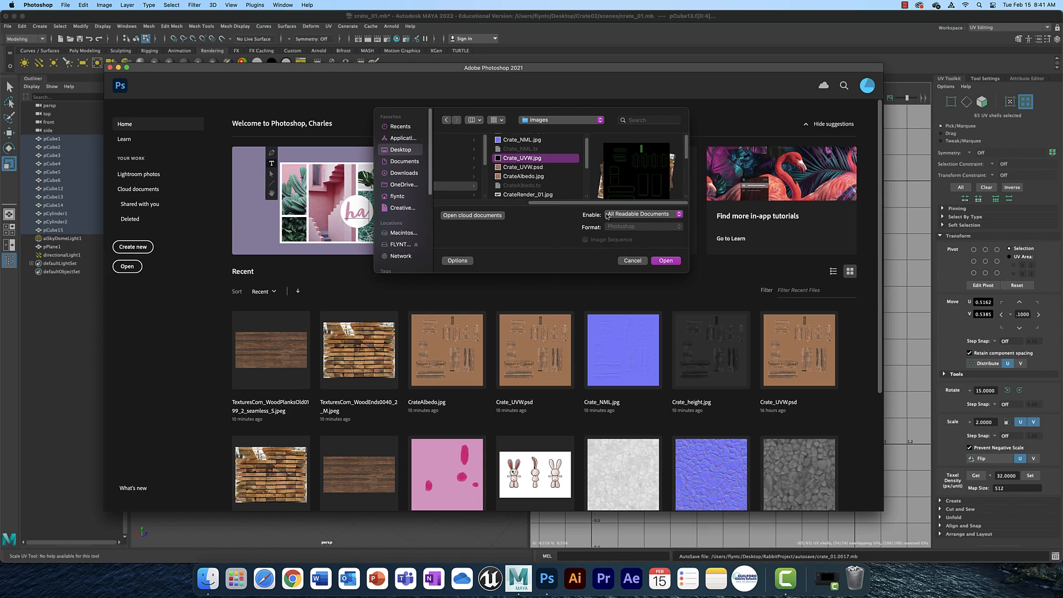
click(672, 262)
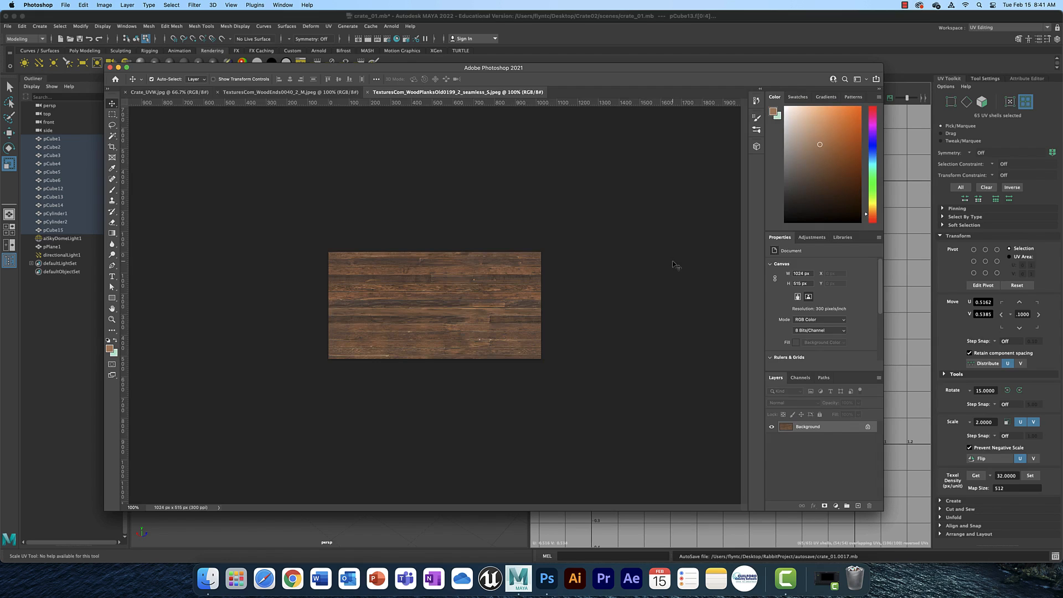
In Crate_UVW.jpg, duplicate the Background layer twice, accepting the default copy names.
click(171, 92)
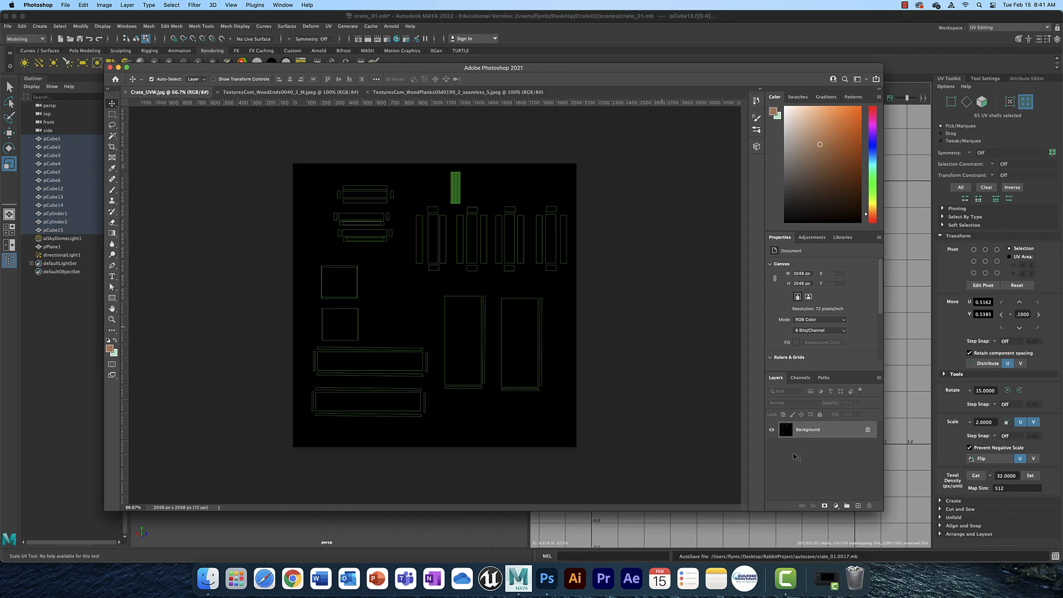
right_click(838, 436)
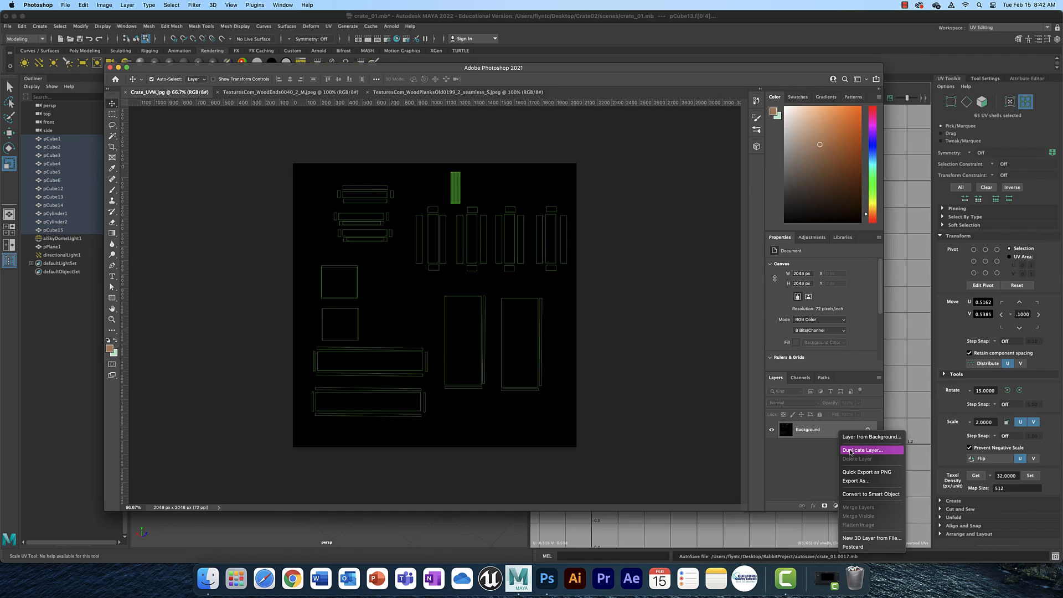
click(847, 449)
click(645, 220)
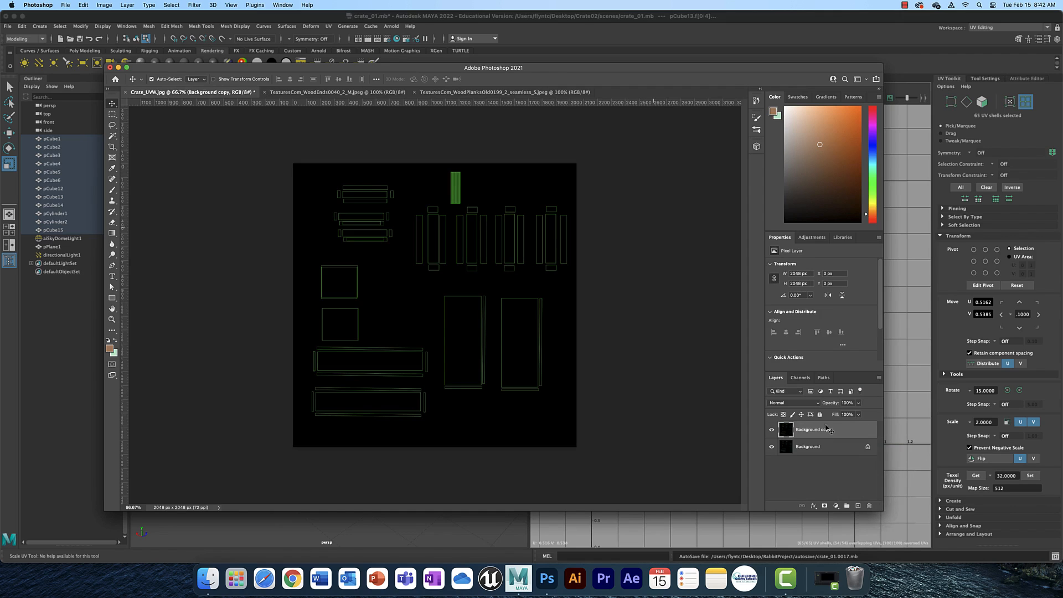
right_click(828, 433)
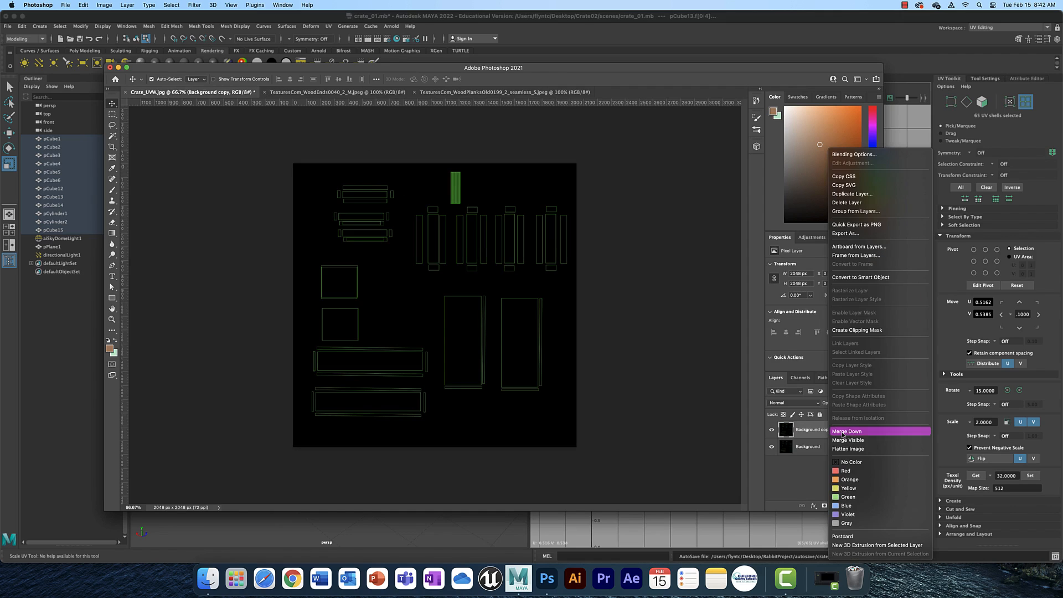
click(852, 193)
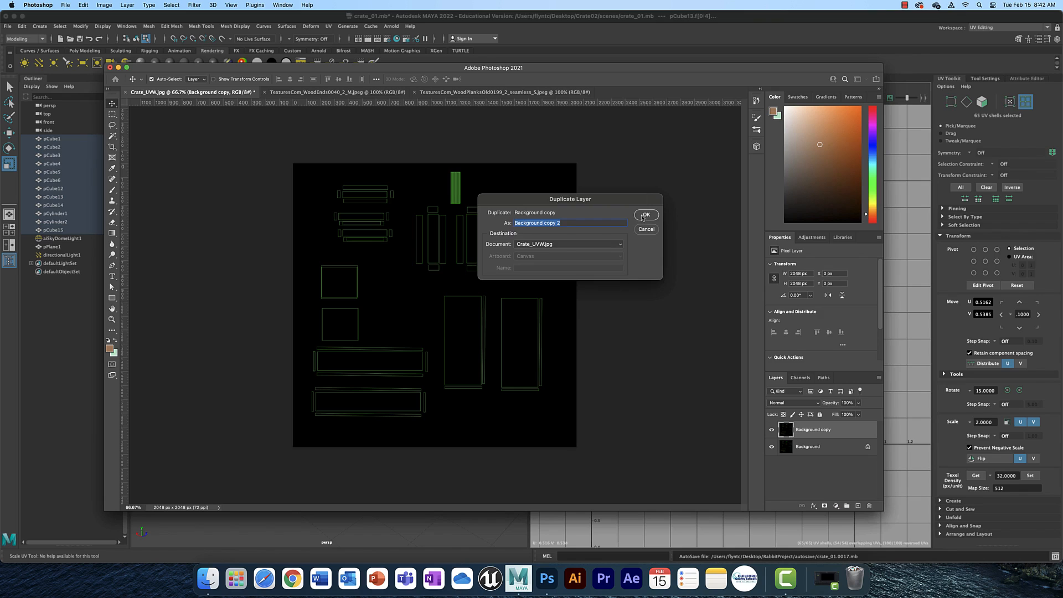
click(645, 215)
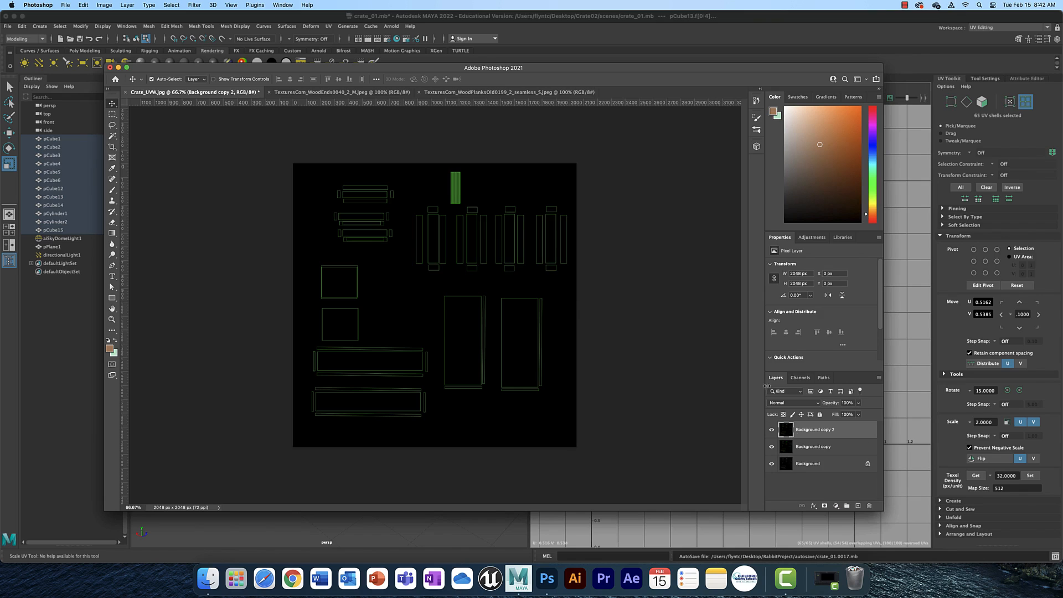
Hide the Background layer and set the blend mode of both Background copy layers to Screen.
click(773, 465)
click(815, 405)
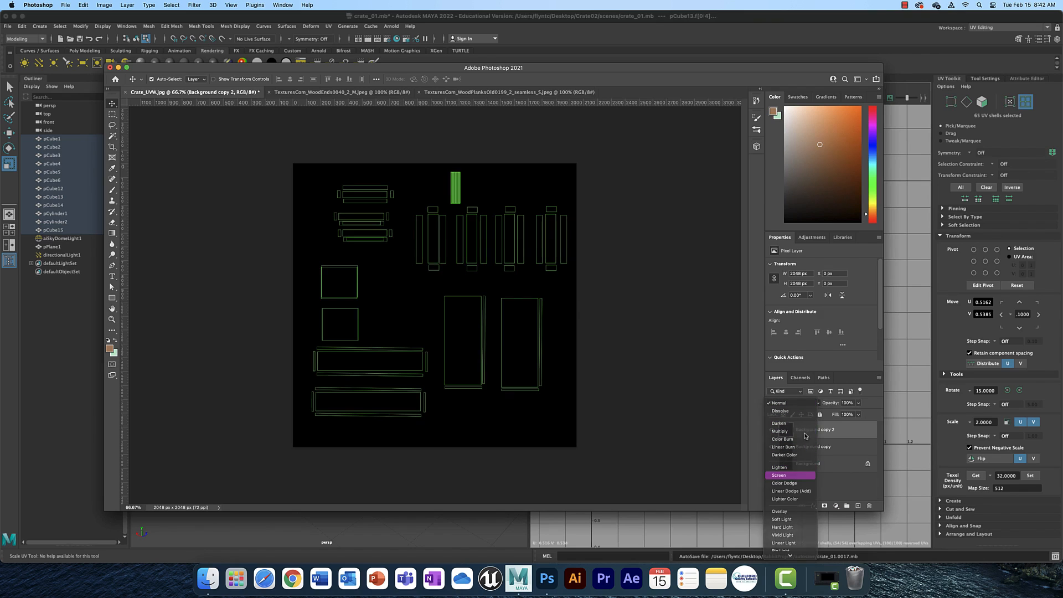
click(796, 477)
click(822, 448)
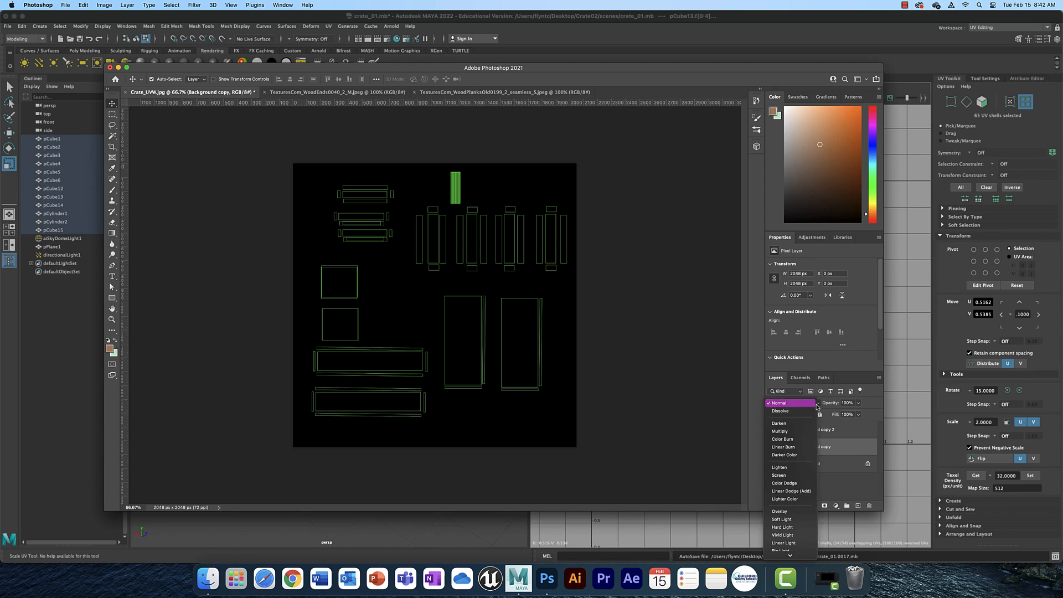
click(815, 404)
click(801, 475)
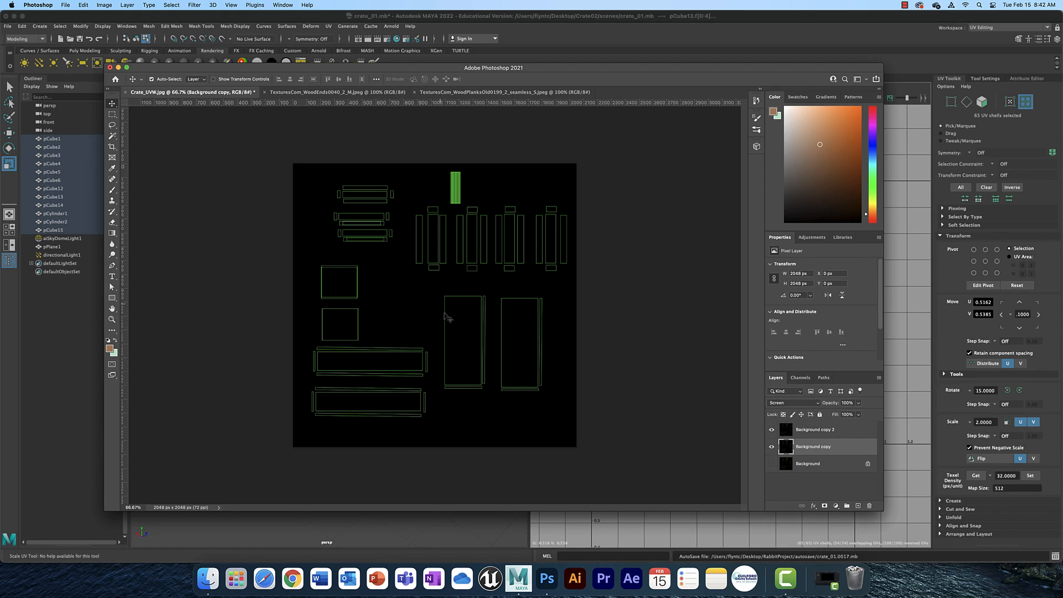
Marquee-select a thin horizontal plank strip in the wood planks image and paste it into Crate_UVW.jpg.
click(337, 92)
click(453, 92)
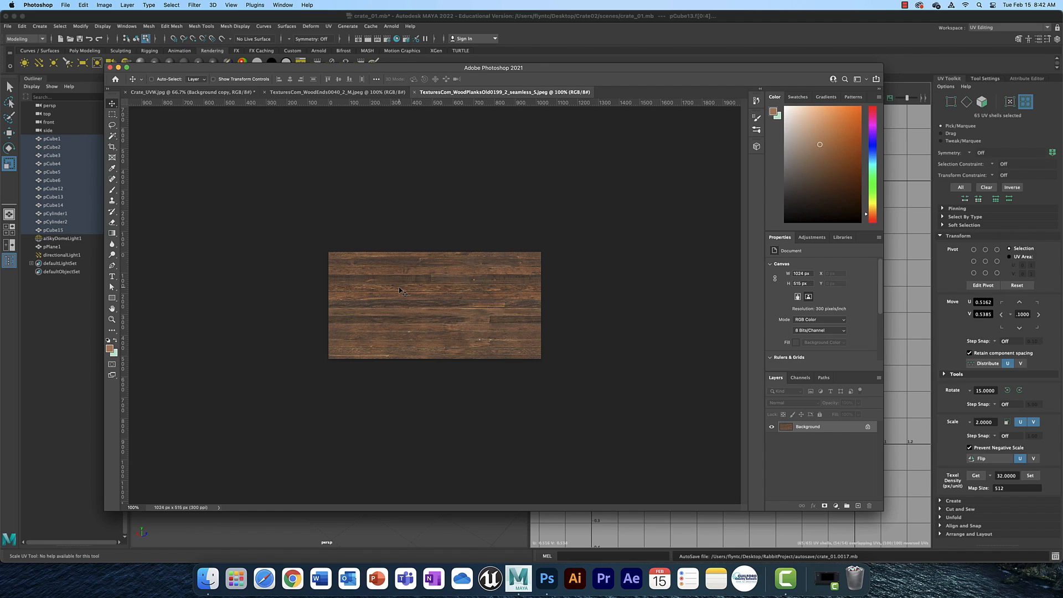
key(super+equal)
key(super+equal)
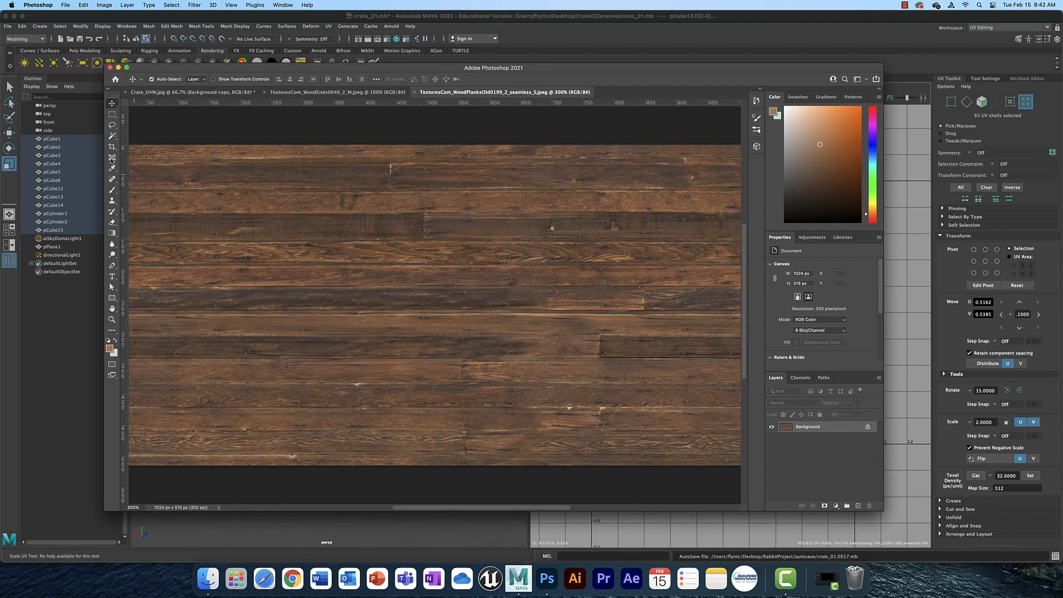
click(113, 115)
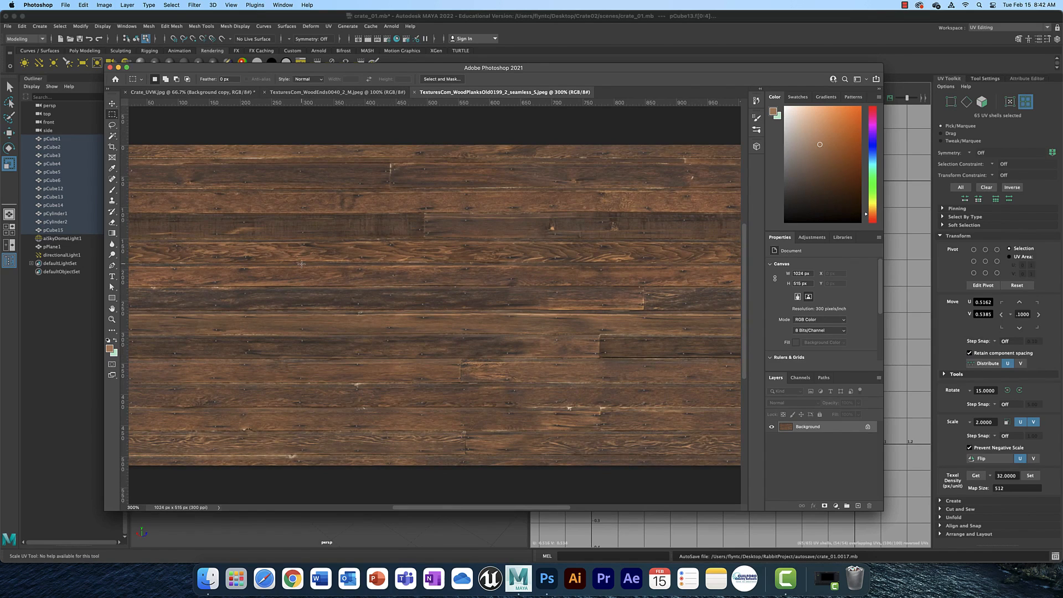
drag(301, 264, 593, 287)
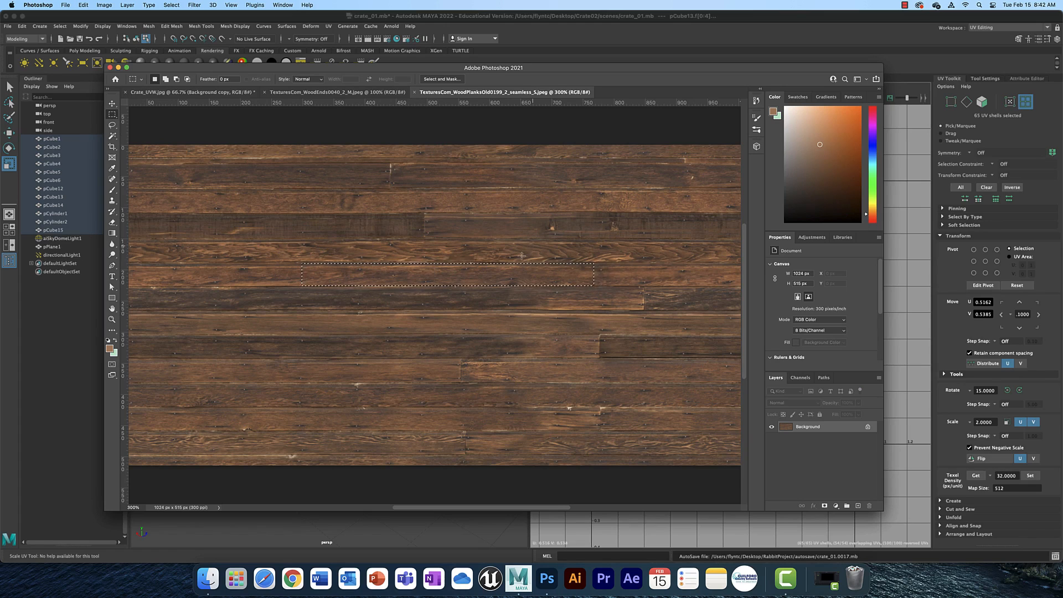
click(221, 93)
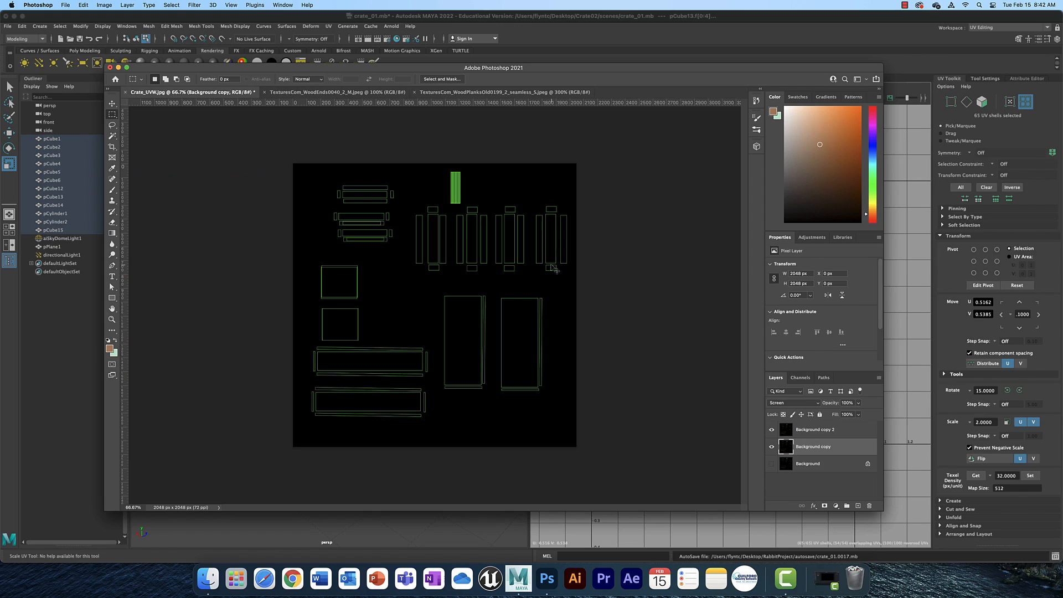
key(cmd+v)
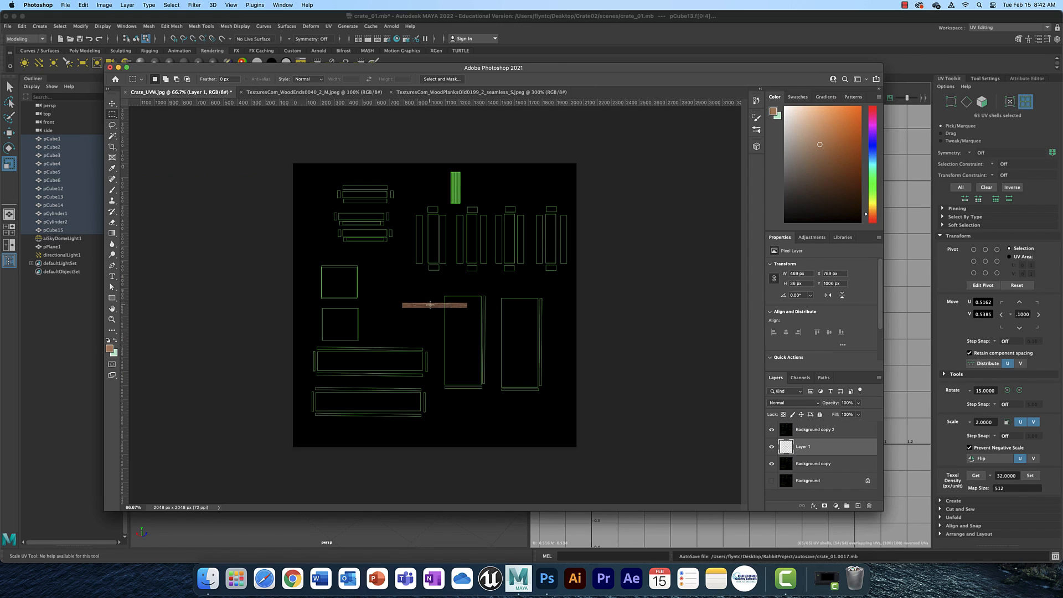
Move the pasted plank layer below the Background copy layer in the layer stack.
key(super+equal)
key(super+equal)
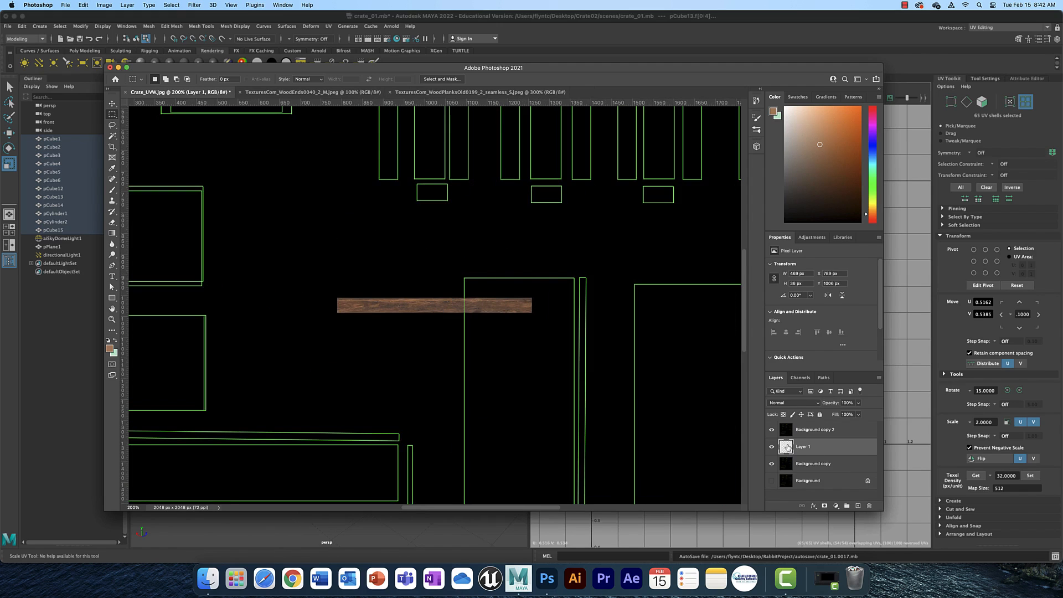
drag(788, 446, 789, 459)
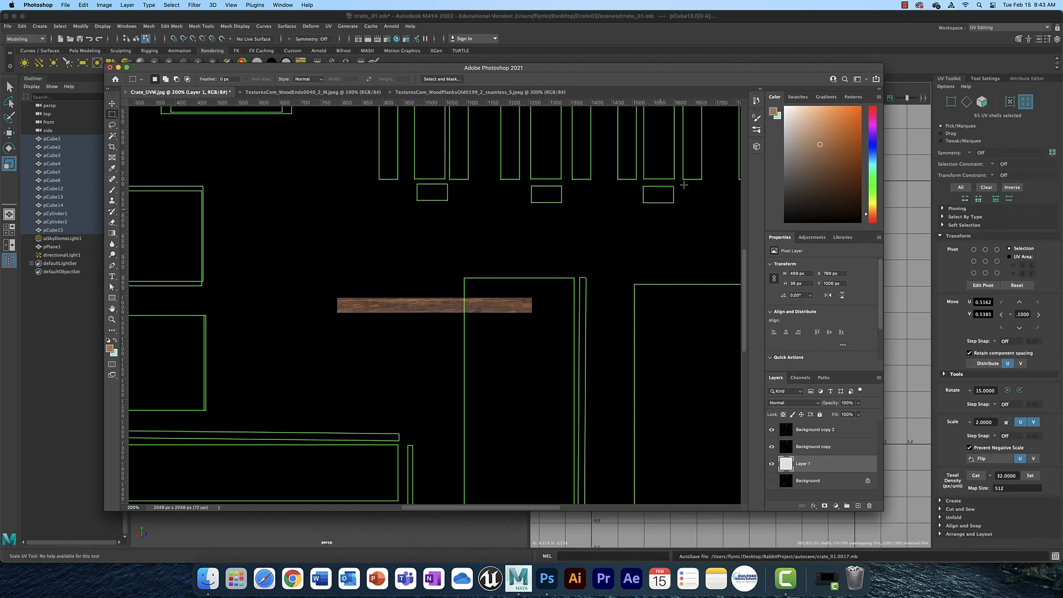
Try to move the plank strip with the Move tool, then undo the accidental move.
scroll(746, 262, up, 5)
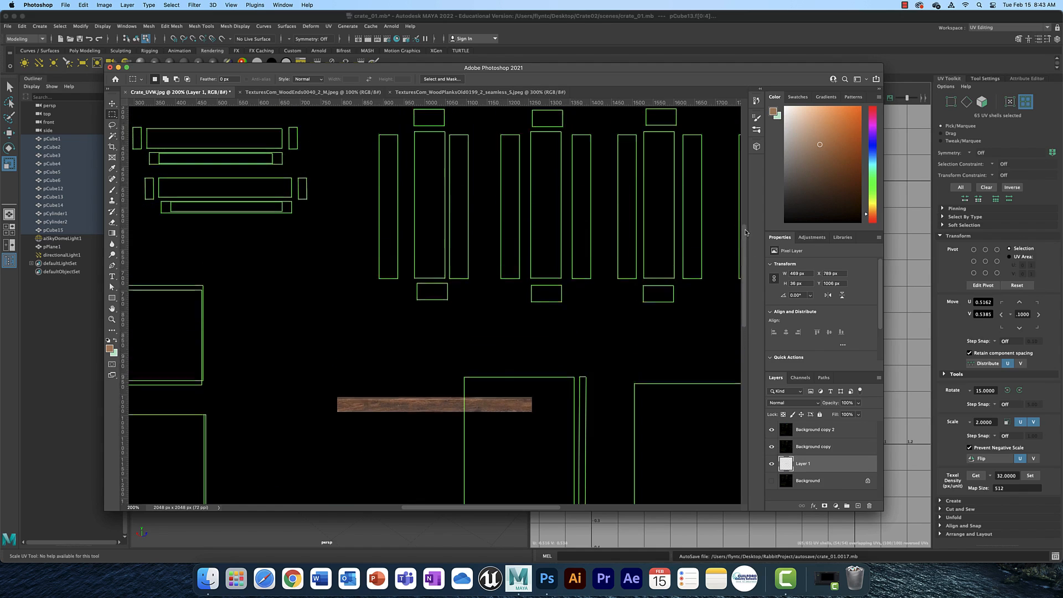
click(111, 104)
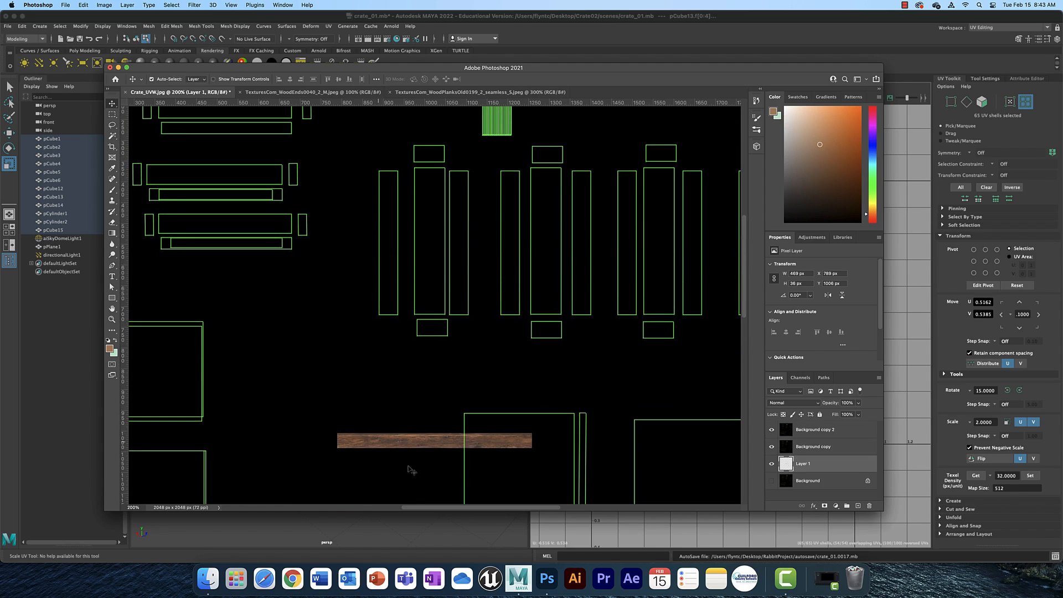
drag(437, 452, 441, 301)
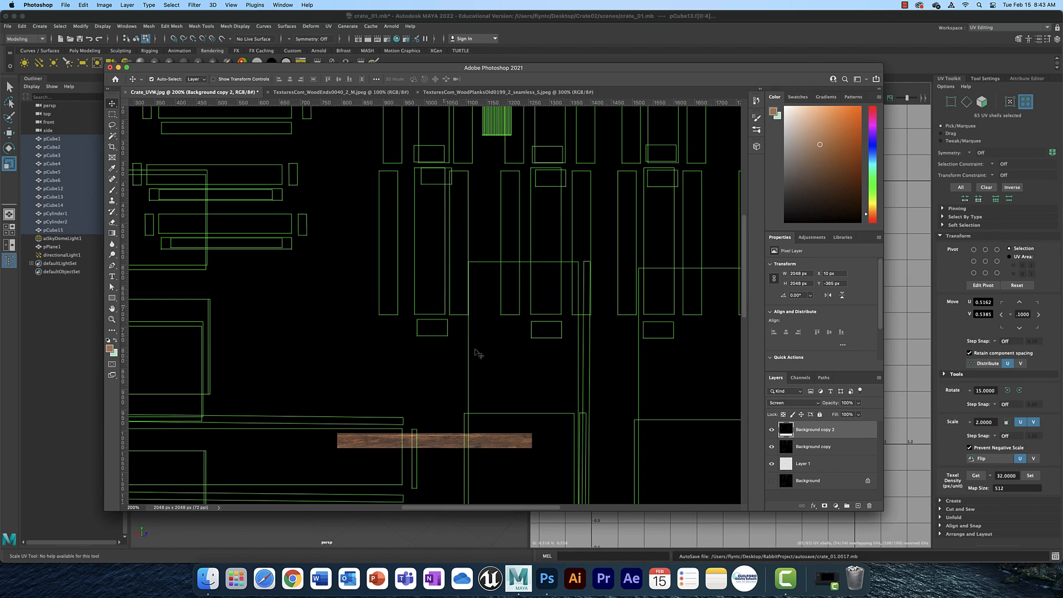
key(super+z)
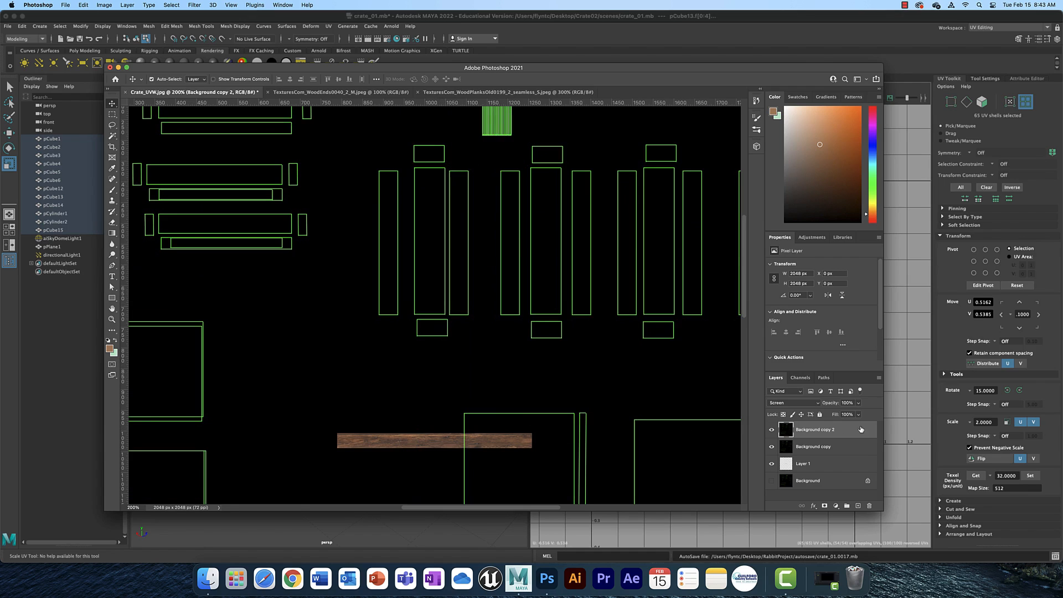
Lock both Background copy layers and make the plank layer active.
click(821, 416)
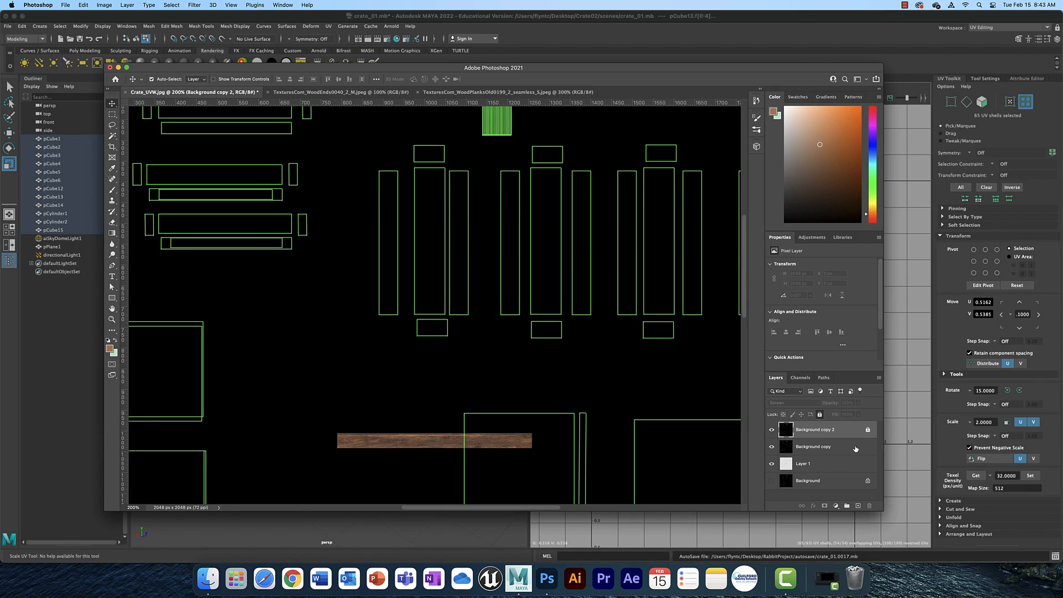
click(856, 447)
click(820, 415)
click(842, 465)
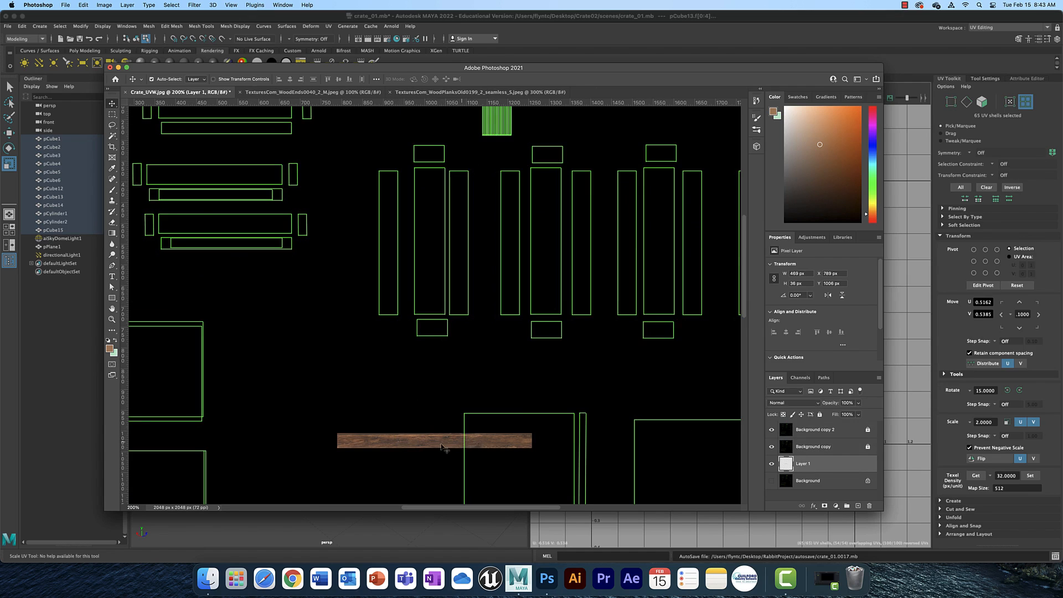
Rotate the plank strip 90° clockwise and position it over a tall vertical UV shell.
drag(441, 445, 441, 226)
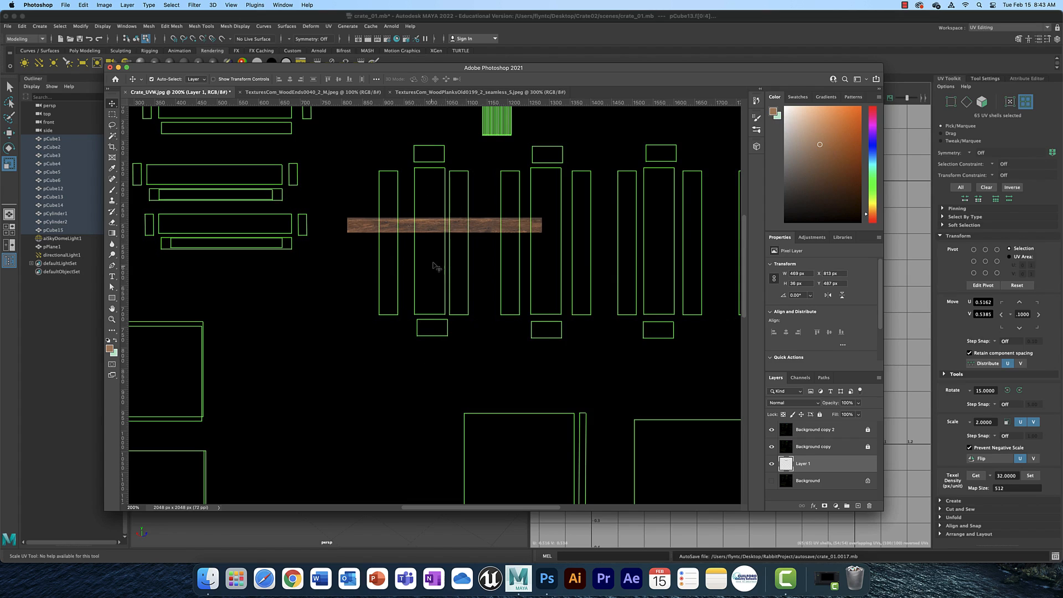
click(83, 5)
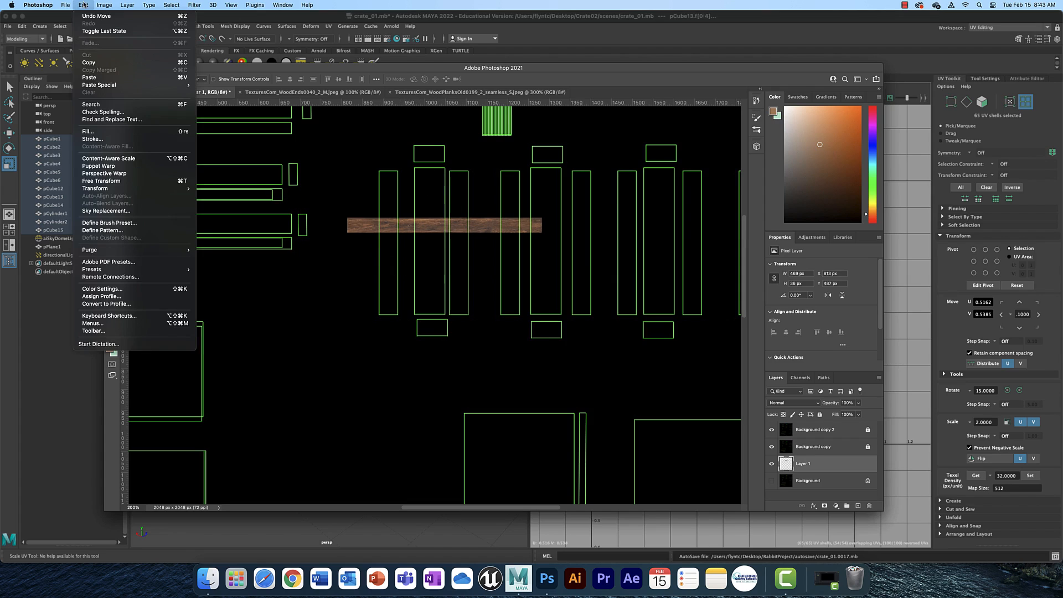
mouse_move(128, 189)
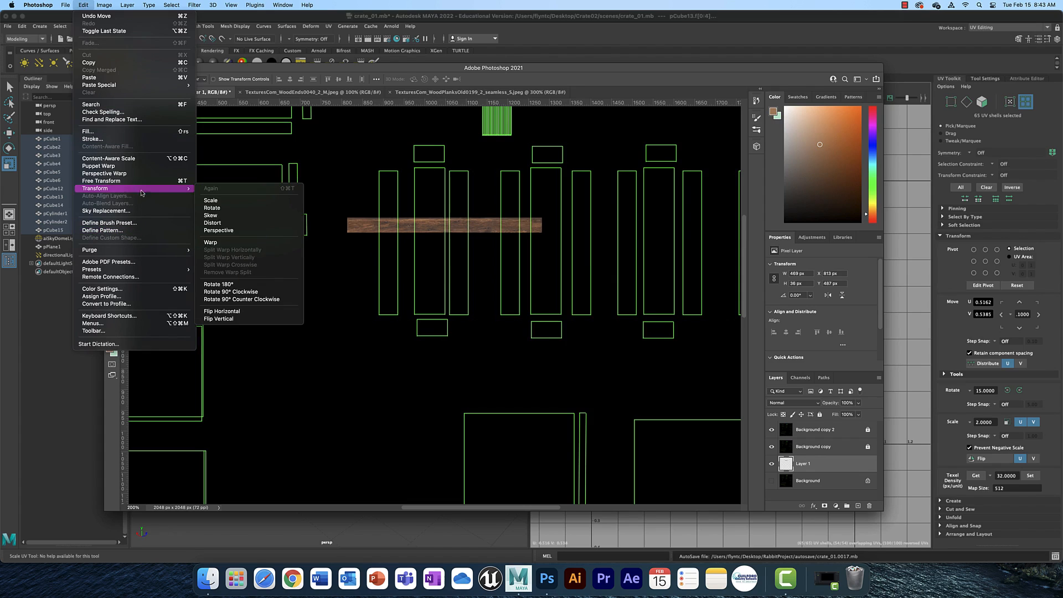
click(271, 292)
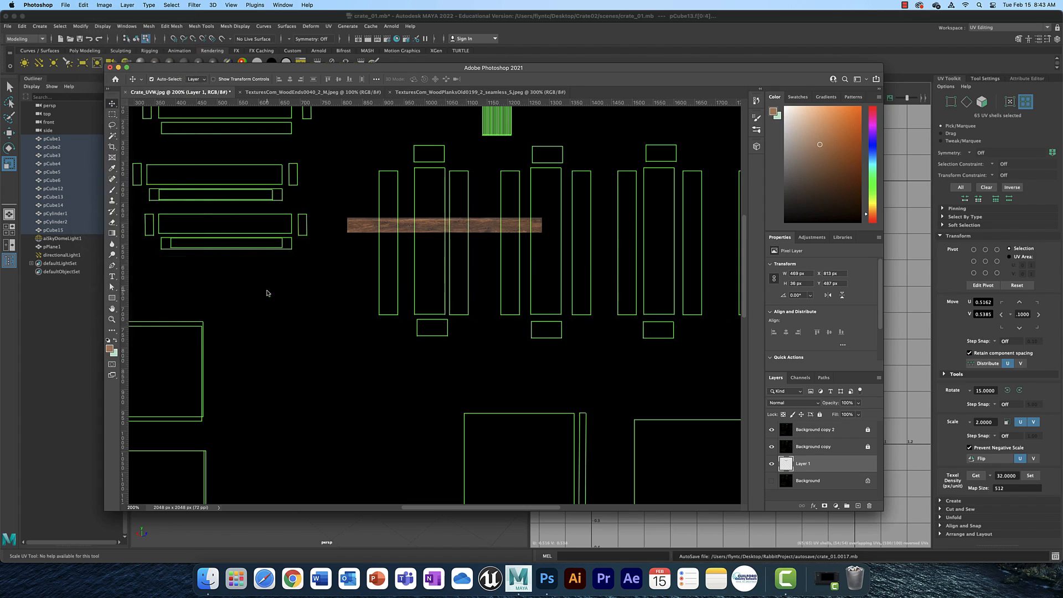
drag(441, 198, 432, 161)
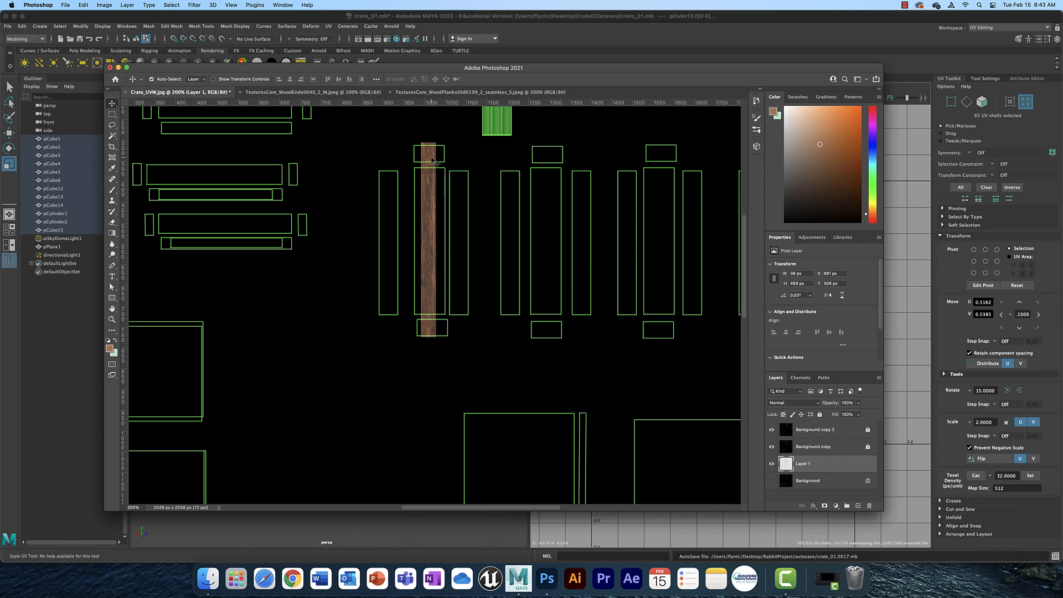
Scale the vertical plank strip so it fills the tall UV shell's width and height.
key(ctrl+t)
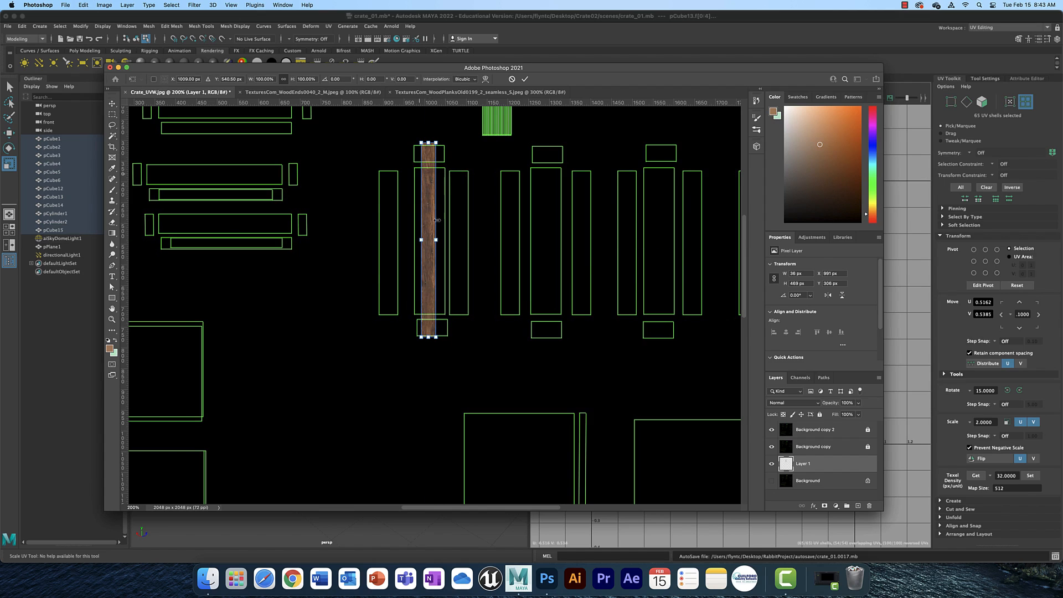
mouse_move(436, 239)
mouse_down()
mouse_move(445, 240)
mouse_move(415, 240)
mouse_up()
drag(429, 143, 430, 167)
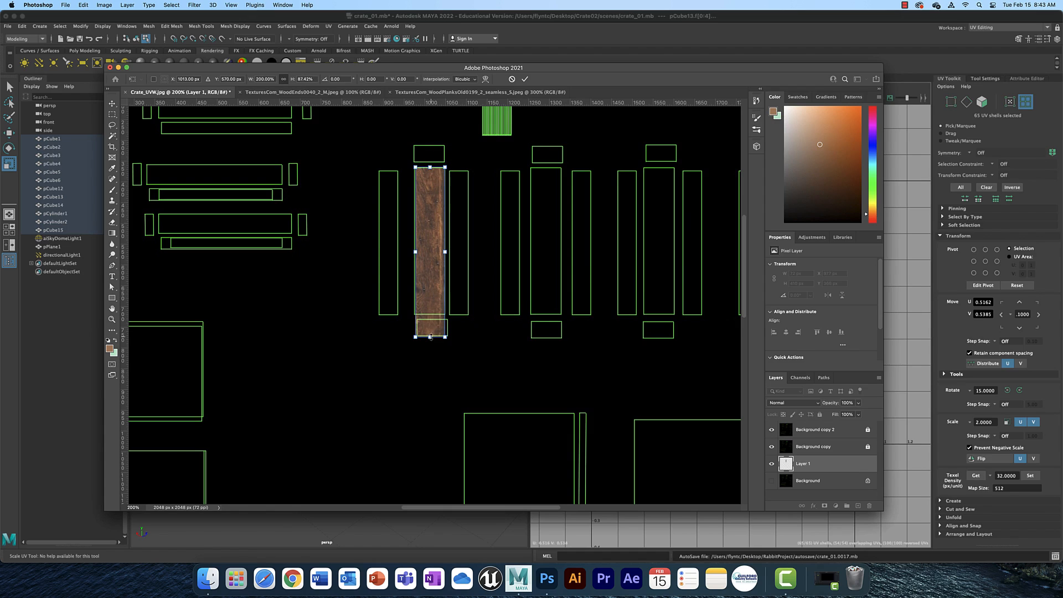
drag(430, 336, 431, 315)
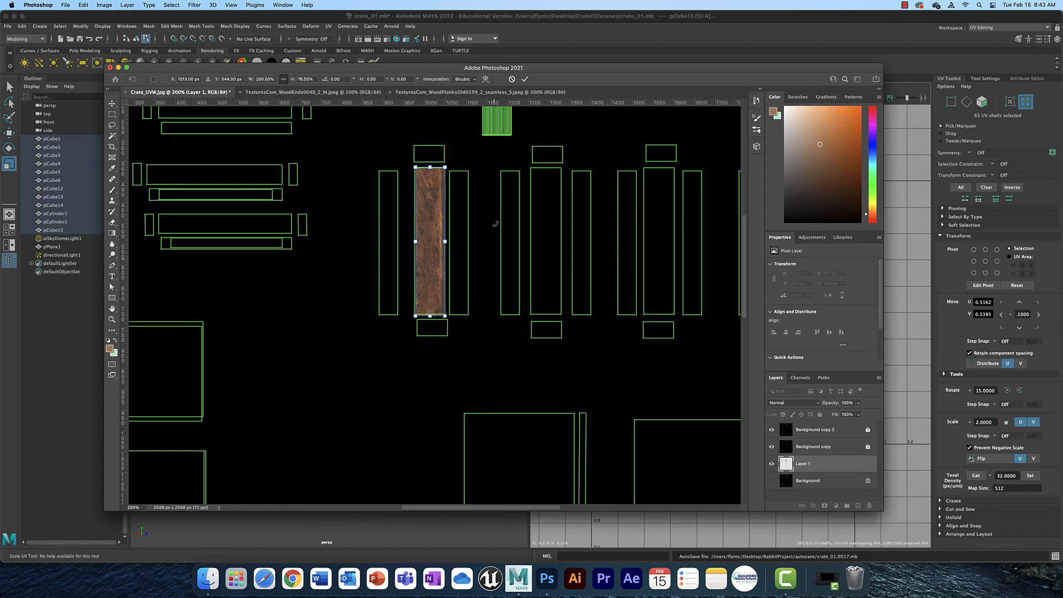
key(Return)
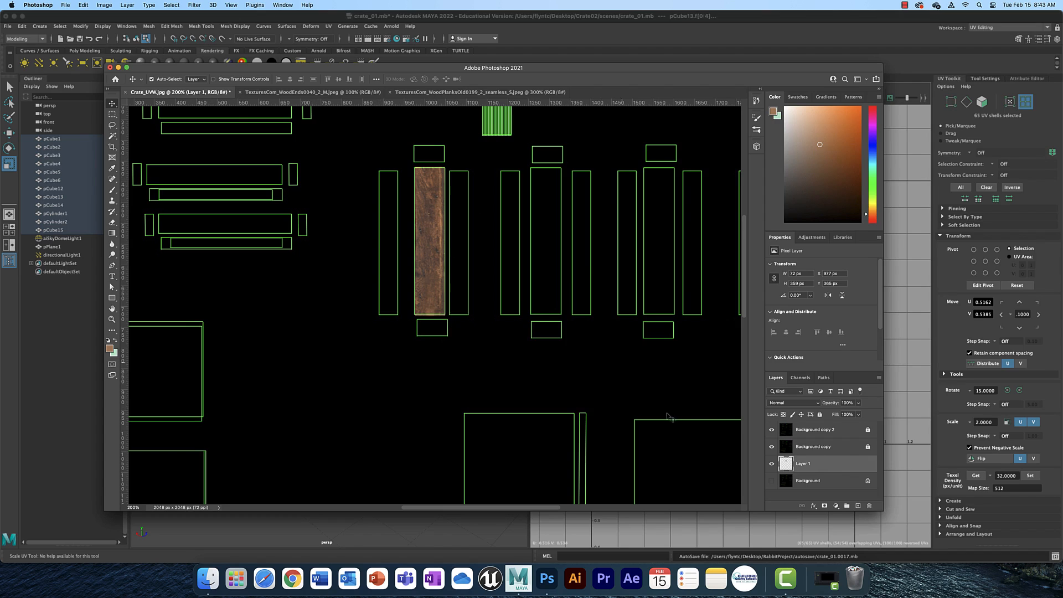
Duplicate the plank strip onto a new layer and rotate the copy 90° counter clockwise.
key(super+c)
key(super+v)
drag(431, 278, 237, 193)
click(70, 6)
mouse_move(80, 5)
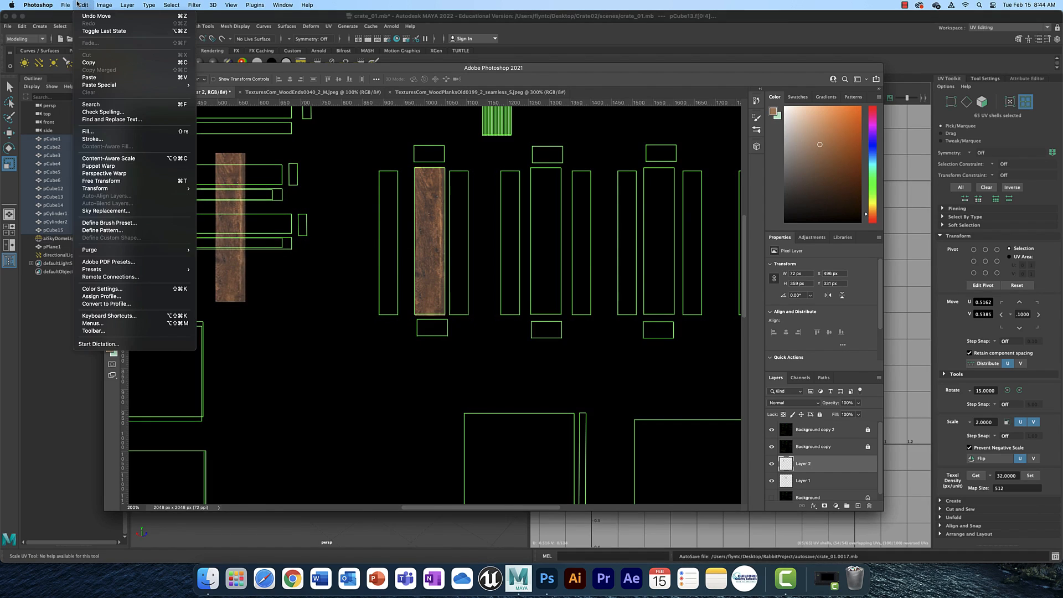
mouse_move(152, 191)
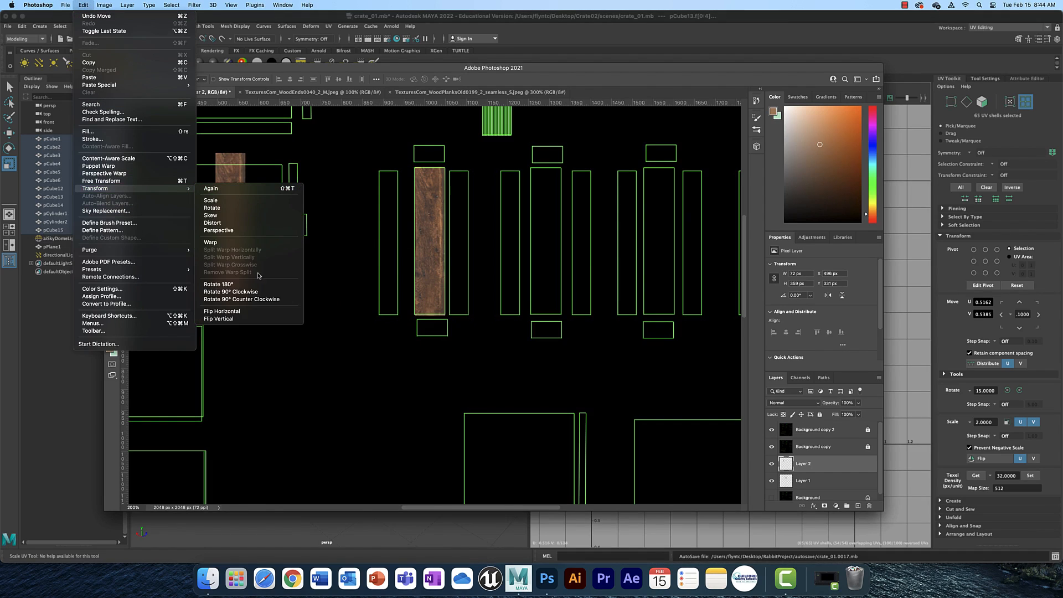
click(263, 293)
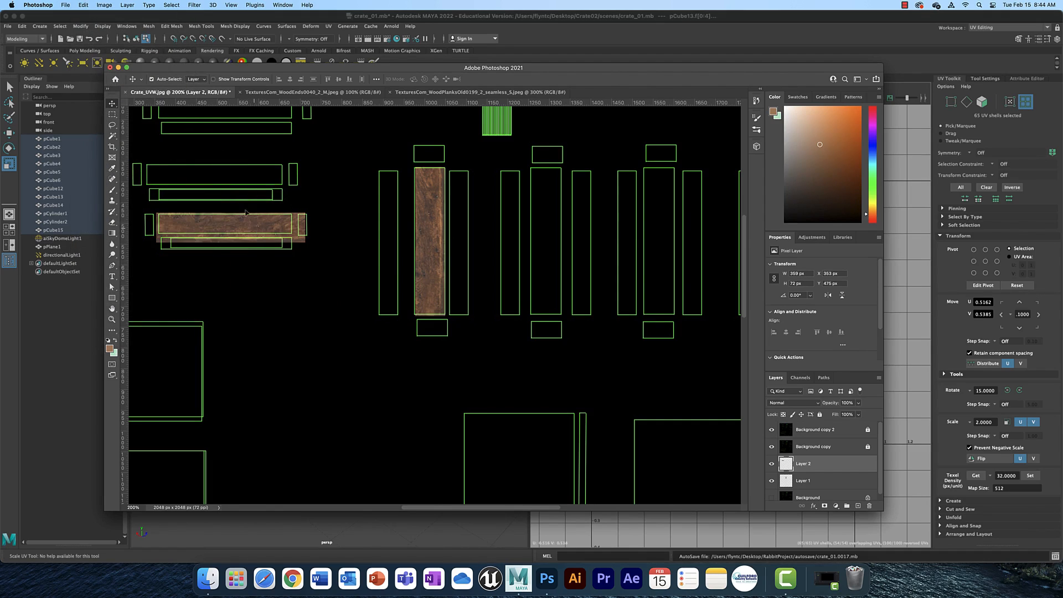
Move the horizontal plank copy over the upper-left horizontal UV shell and scale it to fit.
drag(246, 212, 217, 161)
key(super+t)
drag(153, 176, 147, 176)
drag(283, 176, 285, 176)
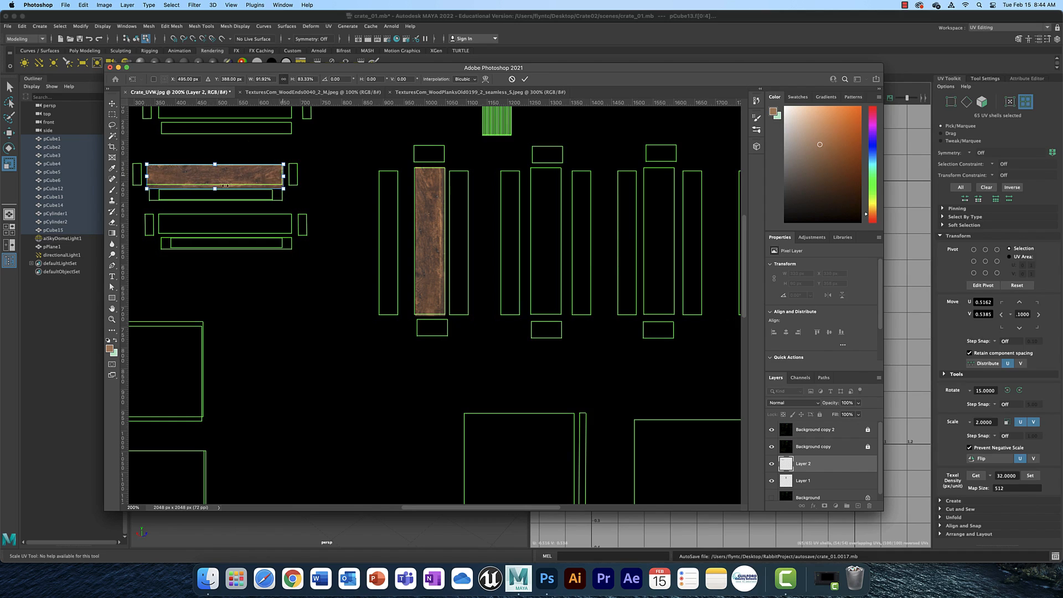
drag(216, 187, 216, 184)
key(Return)
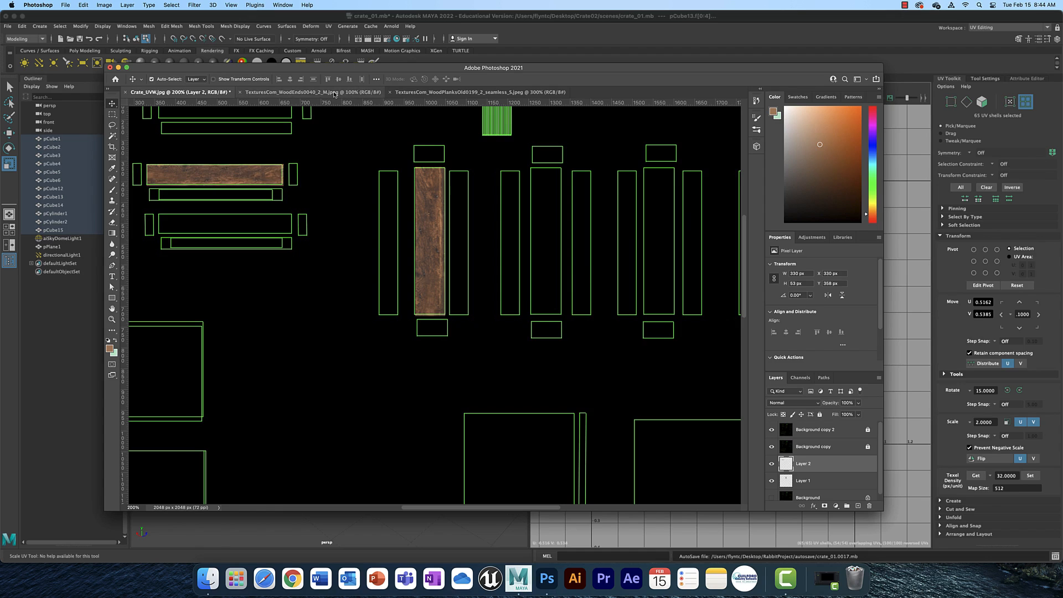
Switch to the seamless wood planks image and enlarge its rectangular selection with Transform Selection.
click(357, 92)
click(450, 92)
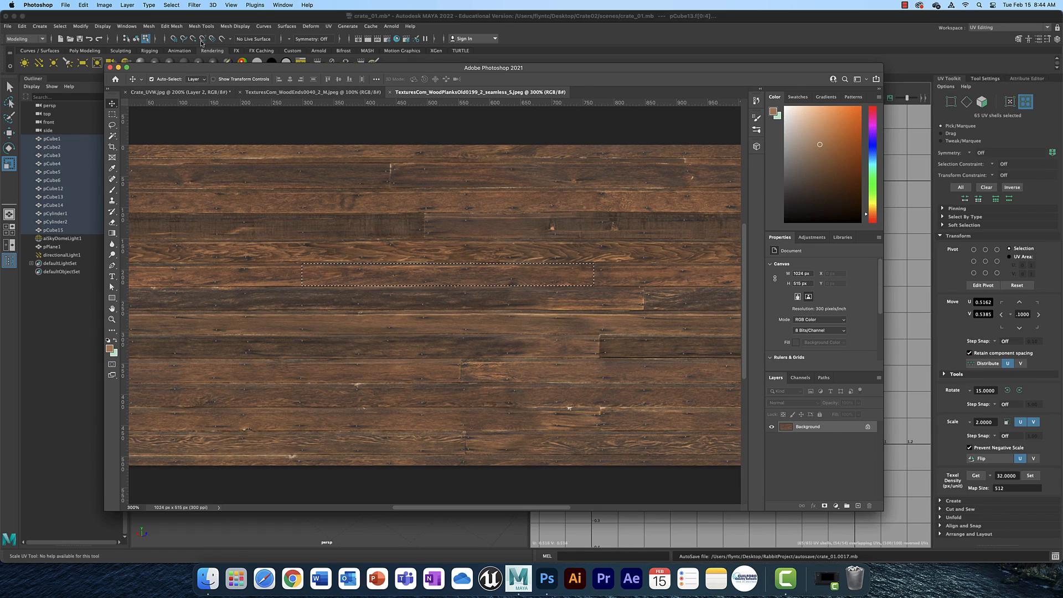
click(171, 5)
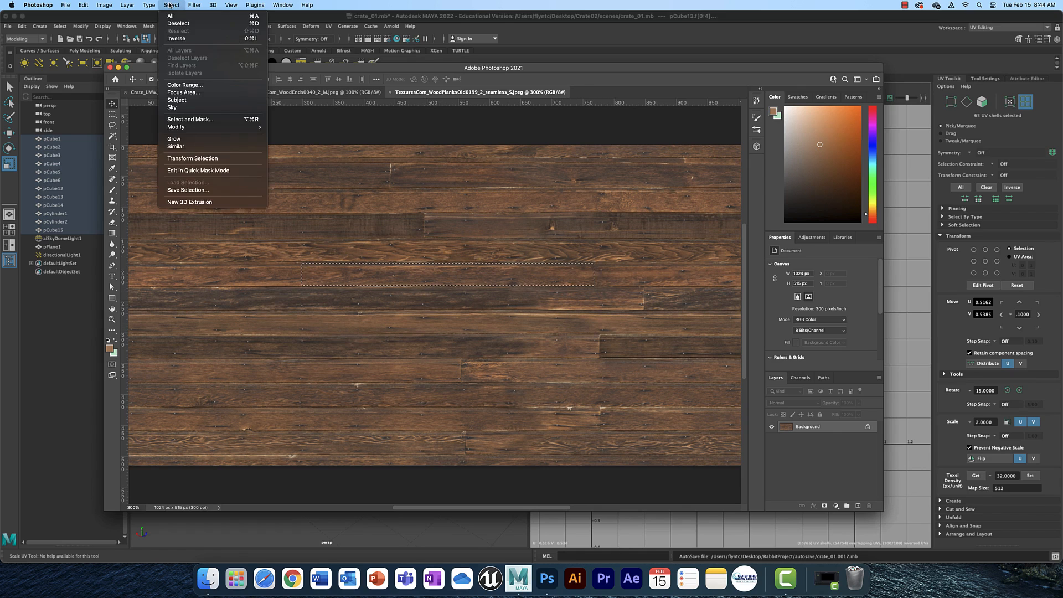
click(214, 159)
drag(445, 299, 364, 244)
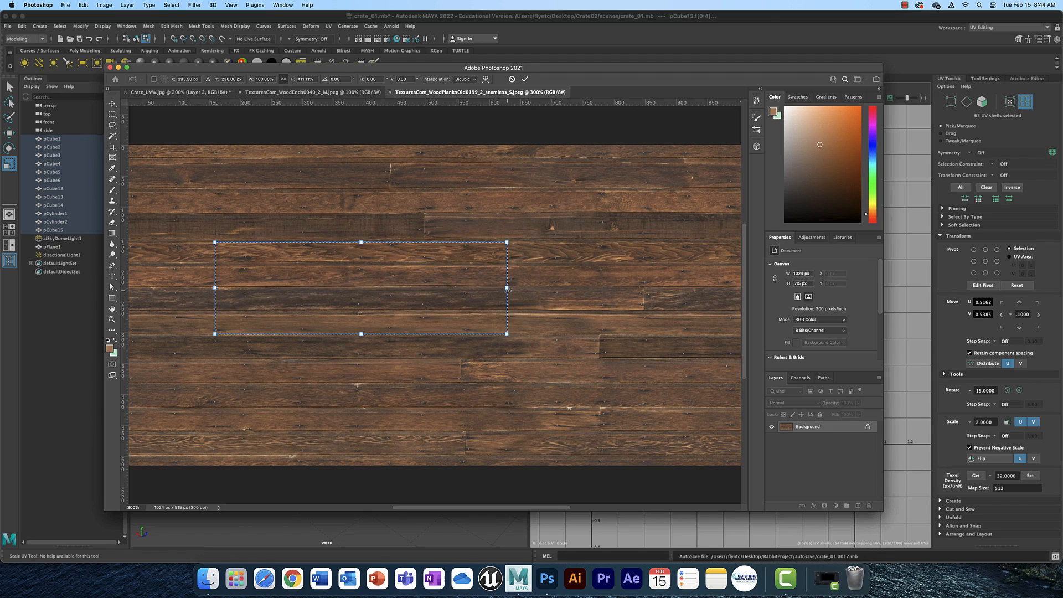
drag(507, 288, 540, 293)
key(Return)
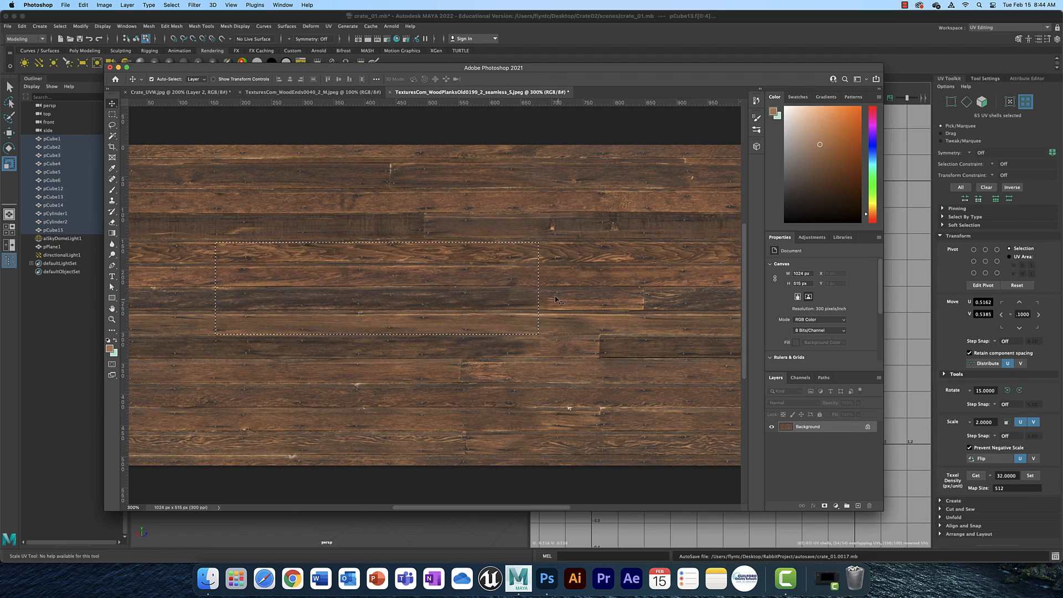
Paste the wider plank section into the crate layout and move it down toward the large lower shell.
key(super+j)
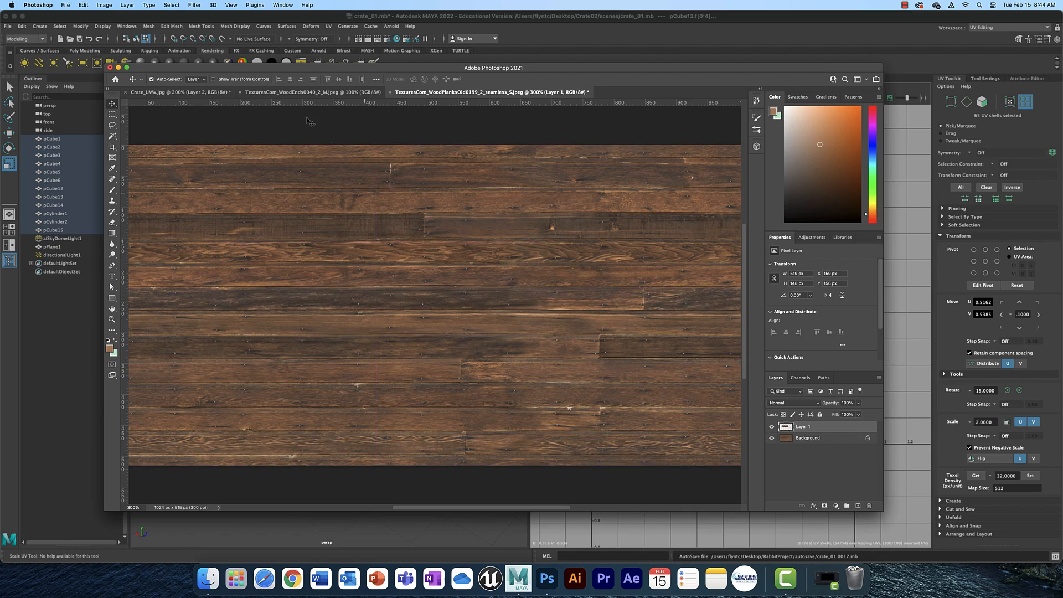
key(ctrl+Tab)
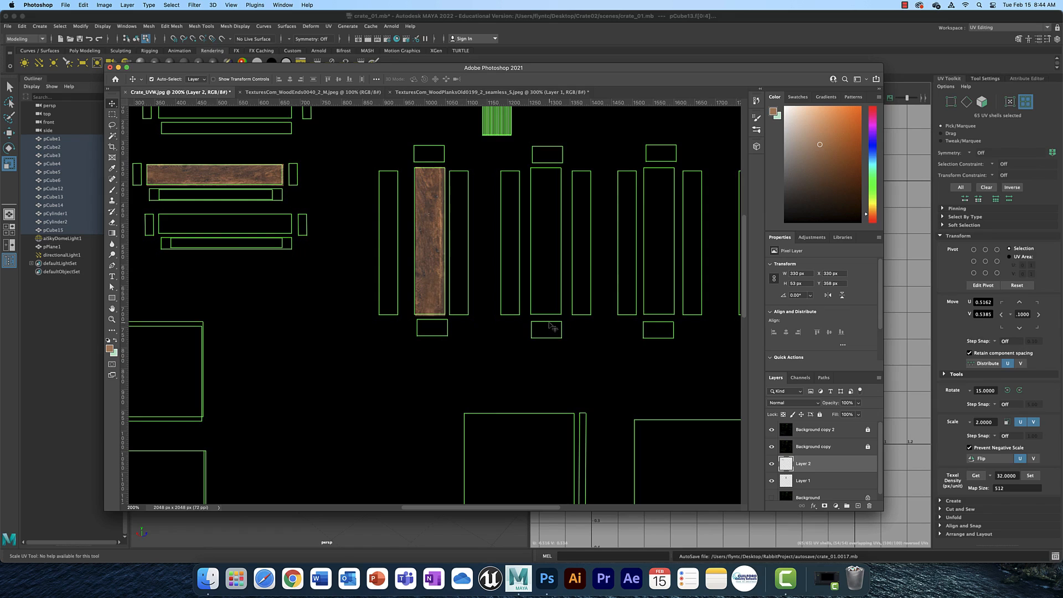
key(super+v)
scroll(505, 339, down, 5)
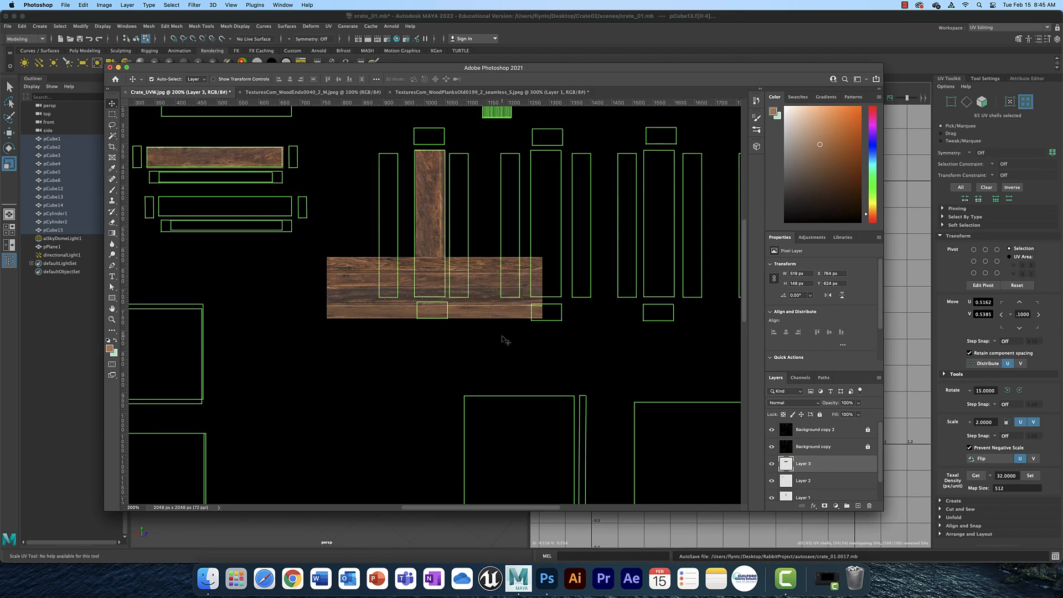
drag(374, 187, 456, 332)
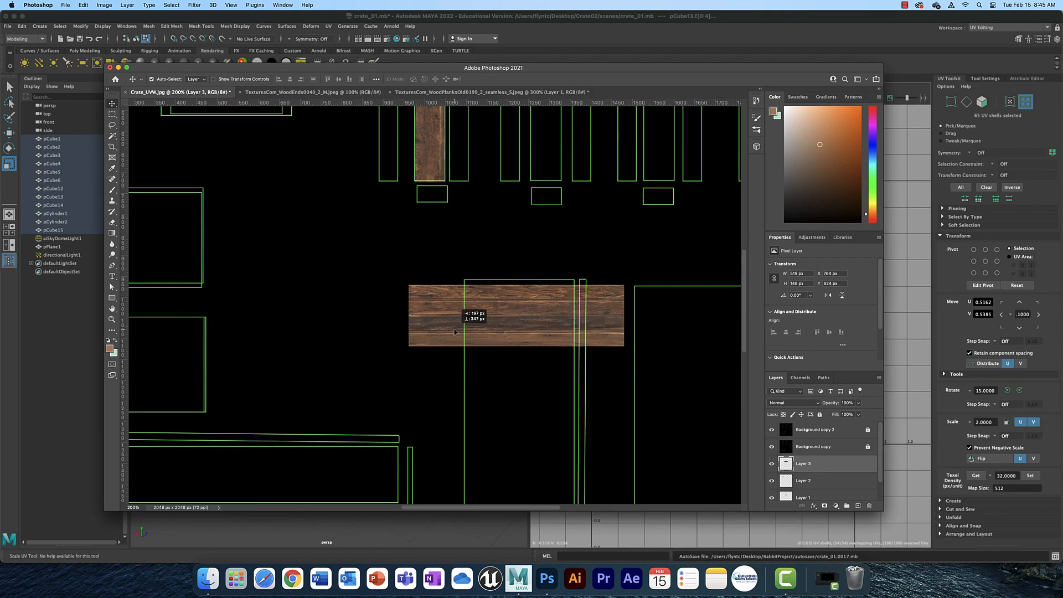
Rotate the pasted plank section 90° counter clockwise.
click(89, 4)
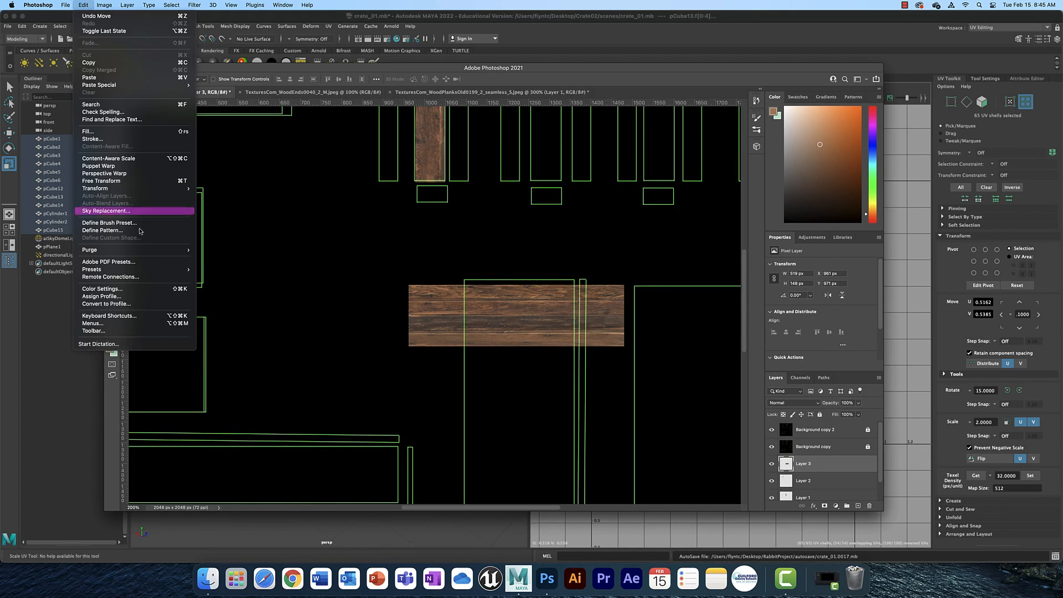
mouse_move(136, 189)
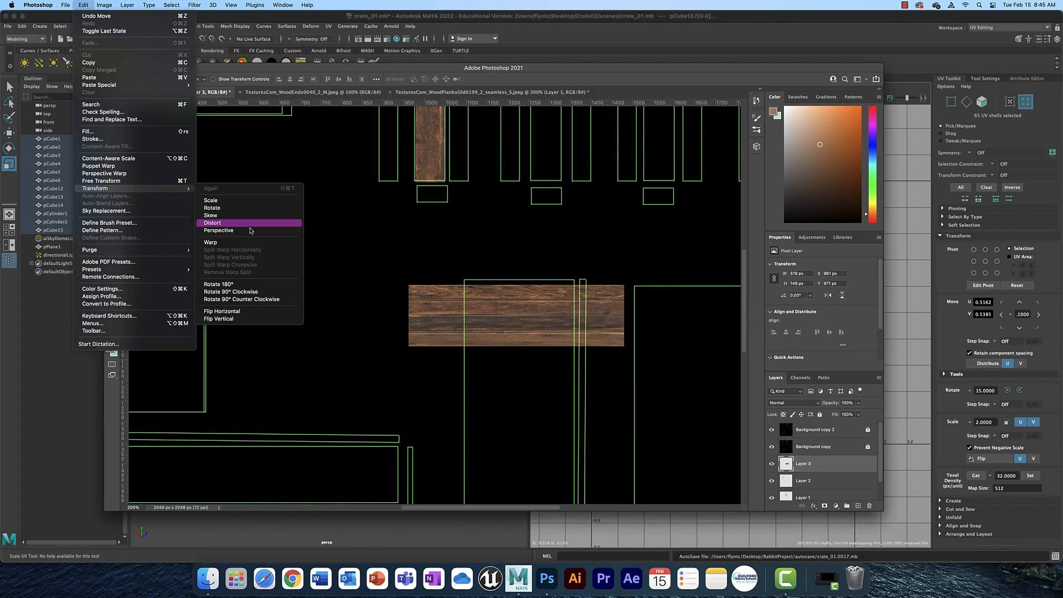
click(266, 301)
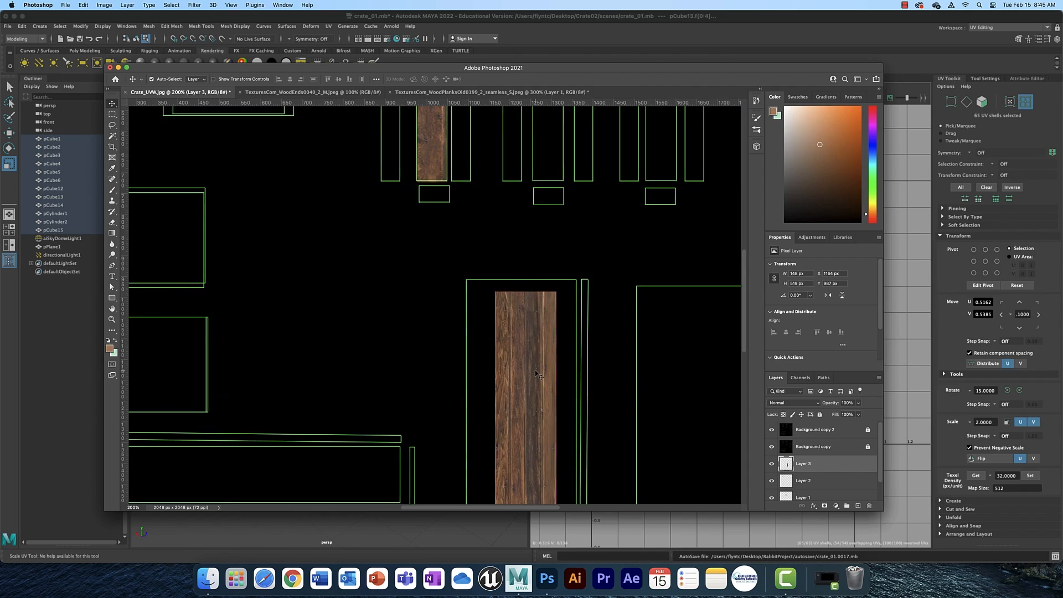
Scale the rotated plank section to cover the large rectangular UV shell.
scroll(538, 376, down, 5)
key(super+t)
drag(557, 305, 575, 304)
drag(495, 305, 465, 305)
drag(520, 197, 519, 184)
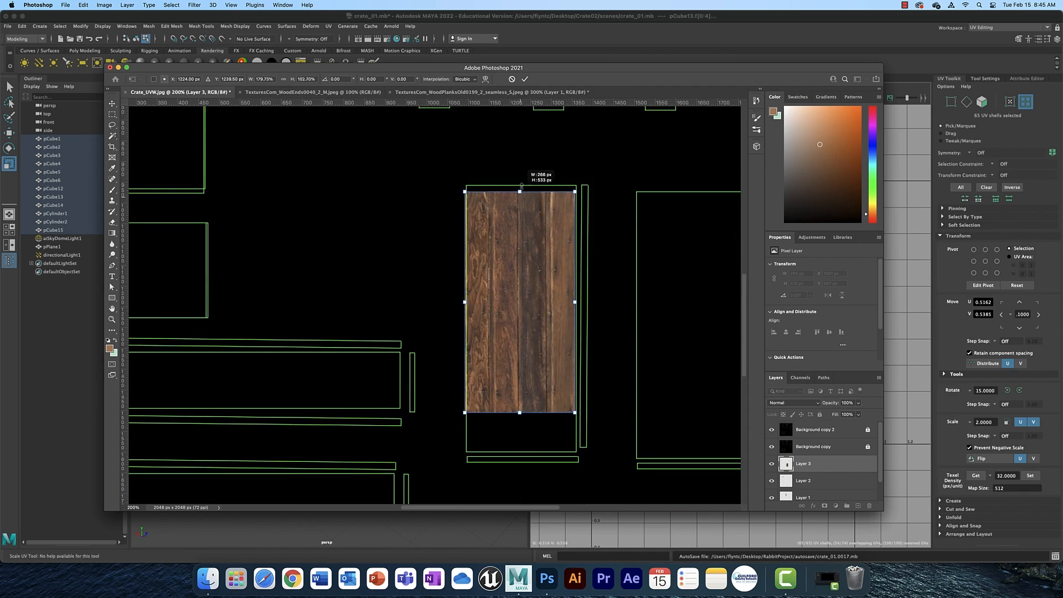
drag(520, 413, 524, 451)
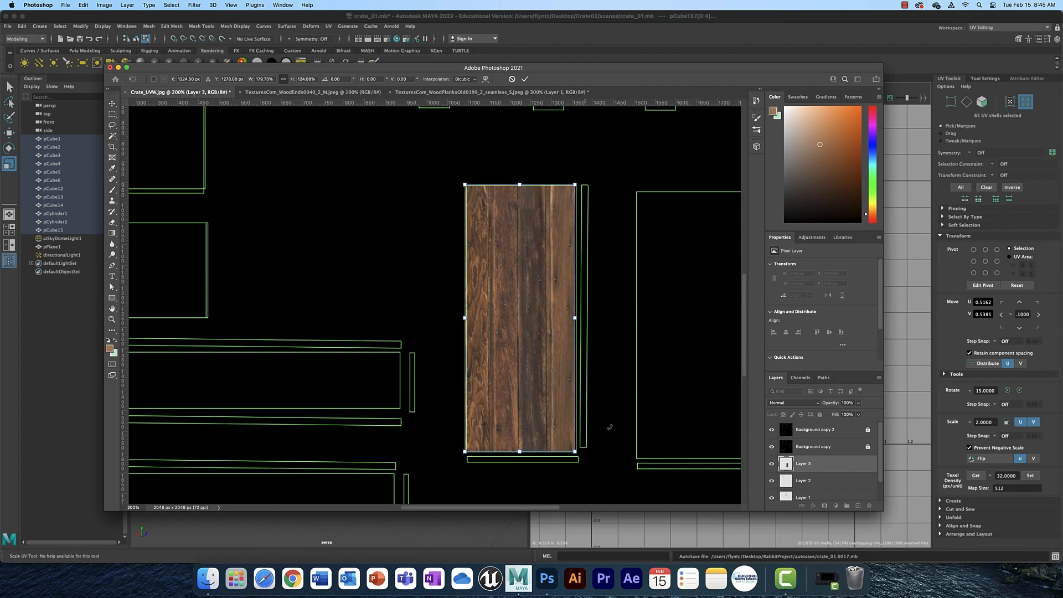
drag(575, 319, 576, 319)
key(Return)
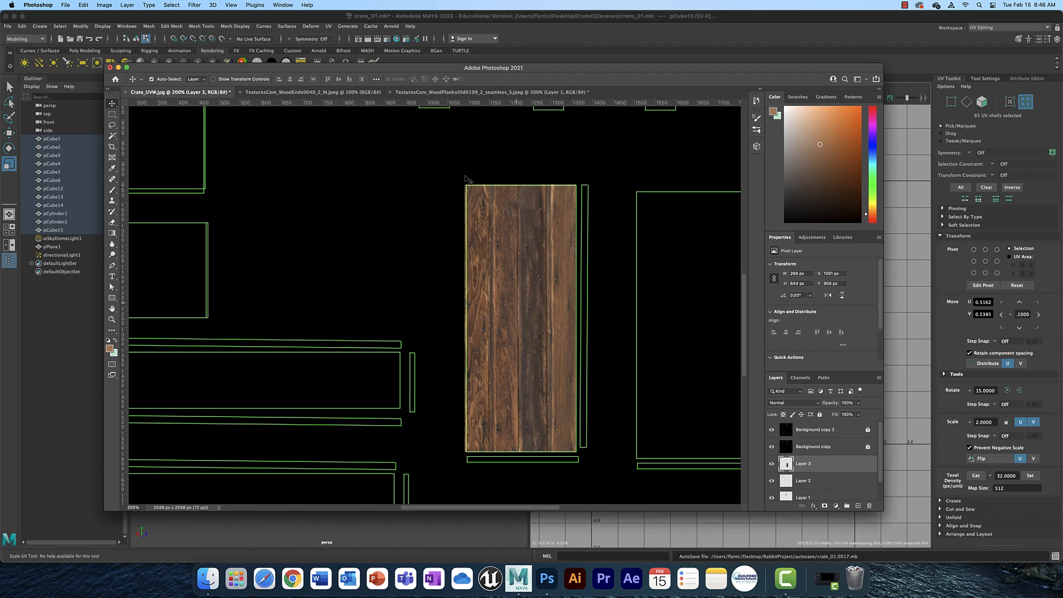
Open the wood ends photo, zoom in, and select the end face of one board.
click(321, 92)
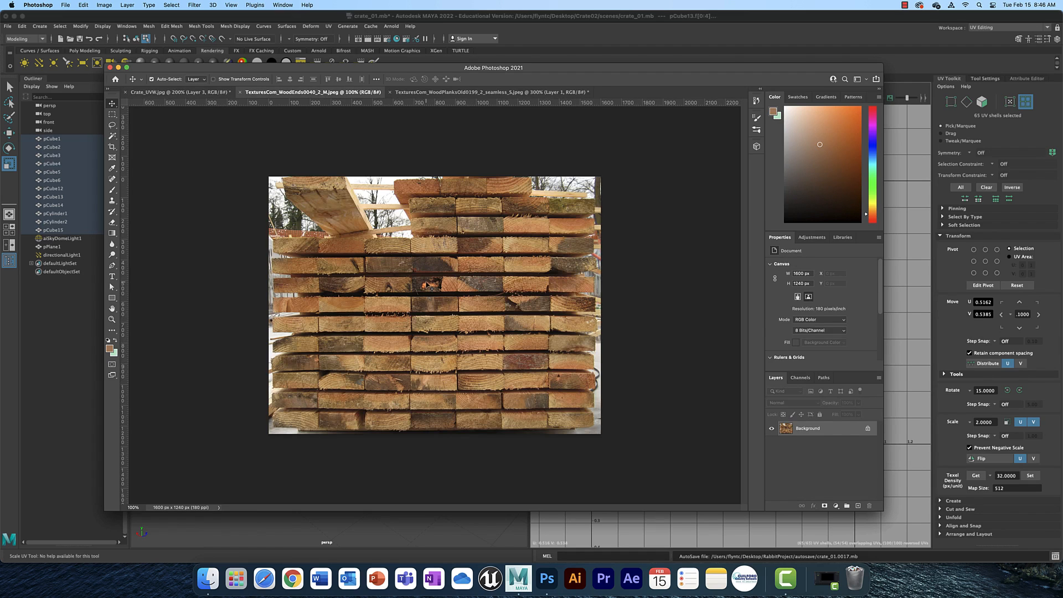
key(super+equal)
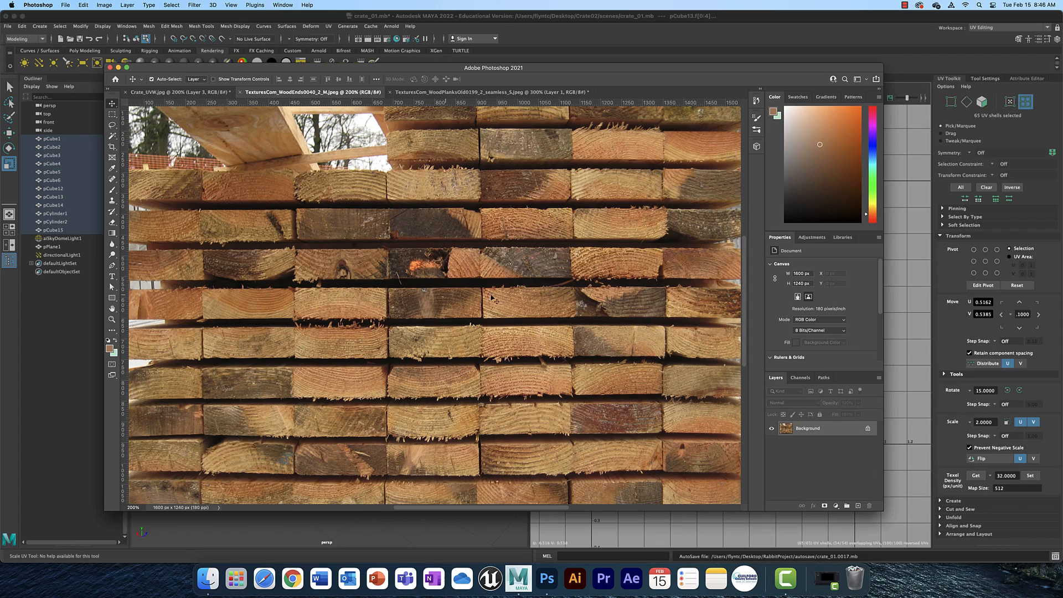
click(112, 114)
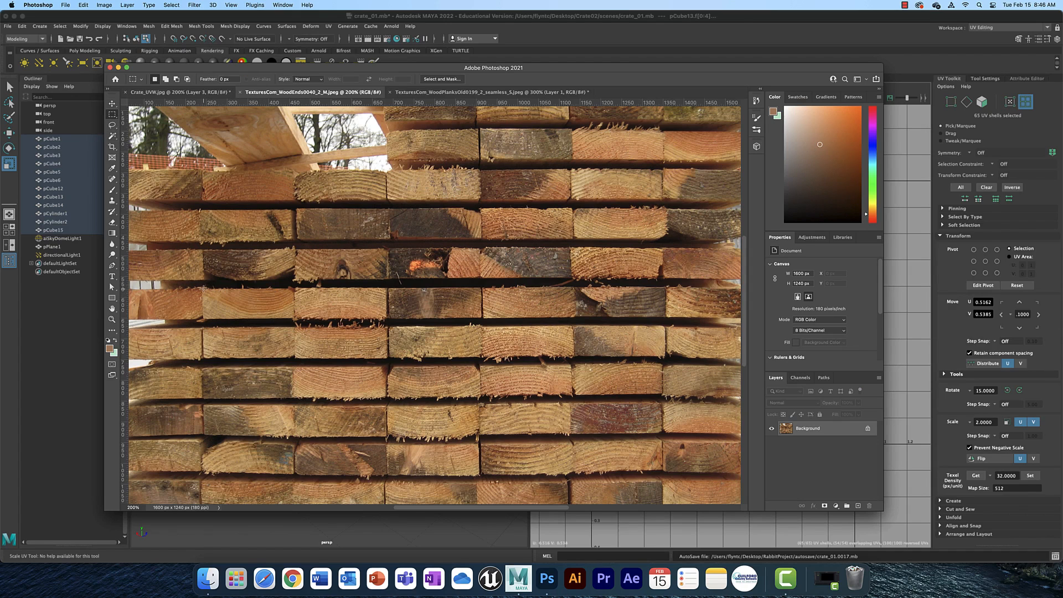
drag(204, 288, 389, 318)
Paste the board end into the crate layout and move it near the large plank panel.
click(204, 93)
key(super+v)
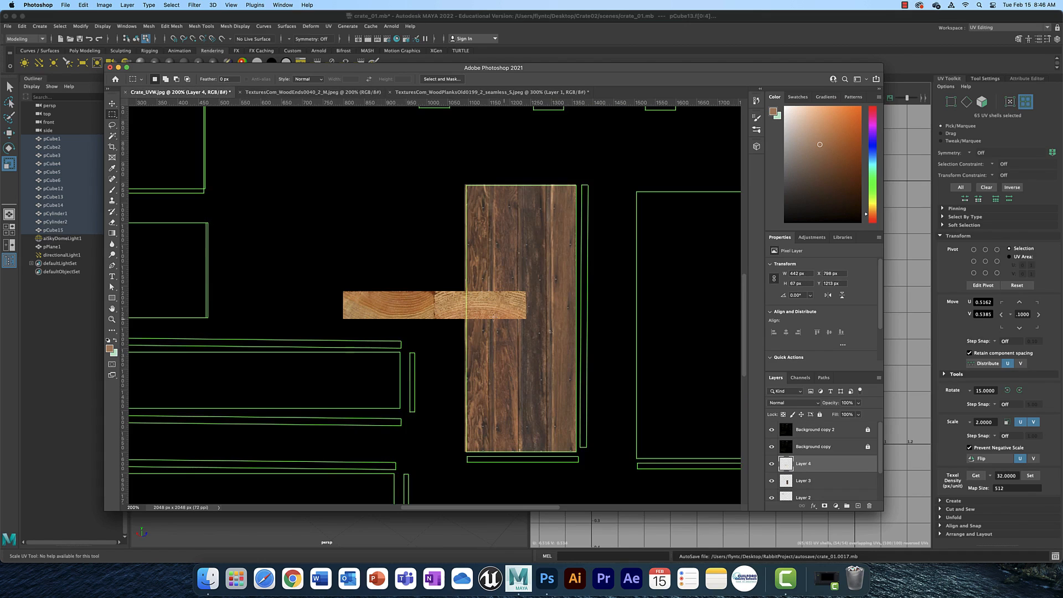
key(v)
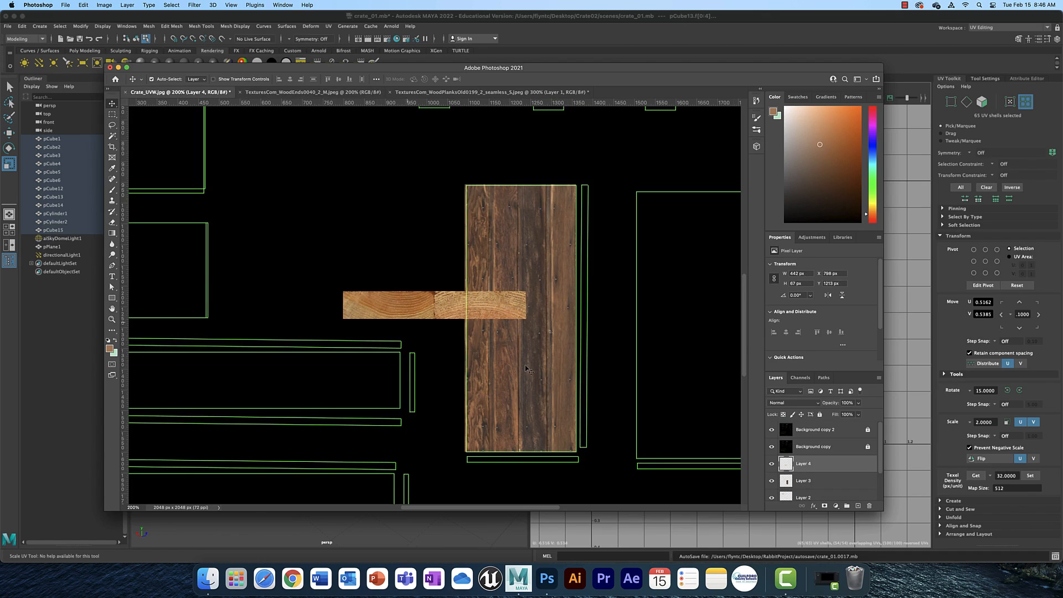
drag(476, 316, 553, 340)
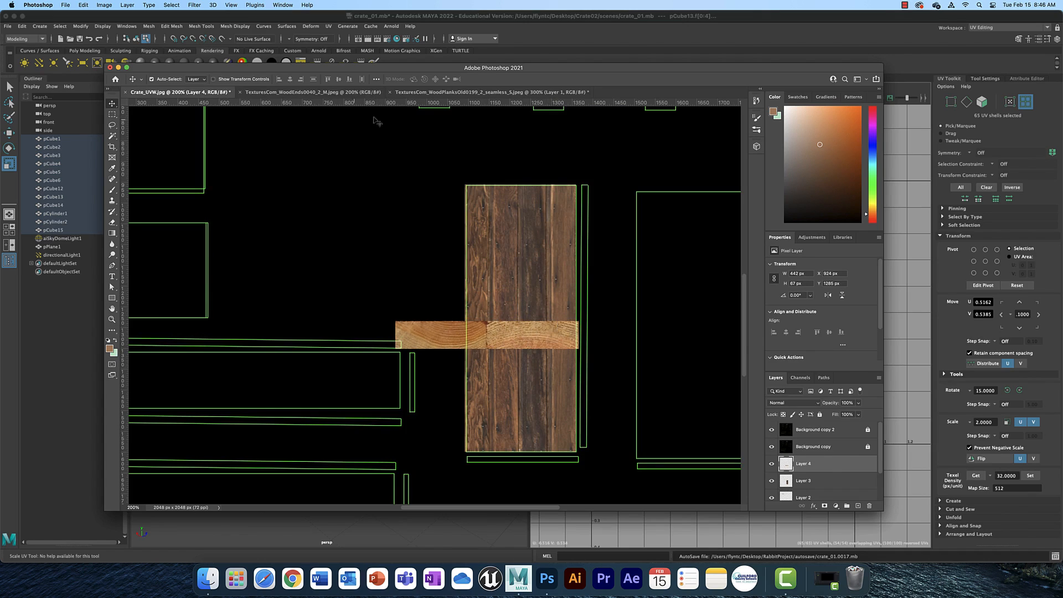
click(320, 93)
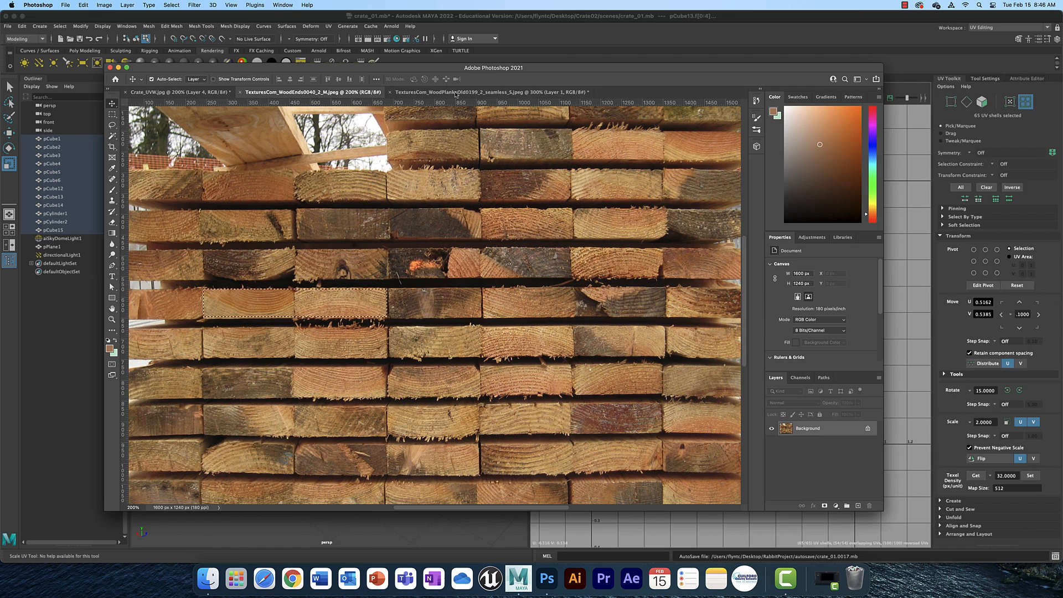
key(ctrl+Tab)
click(204, 94)
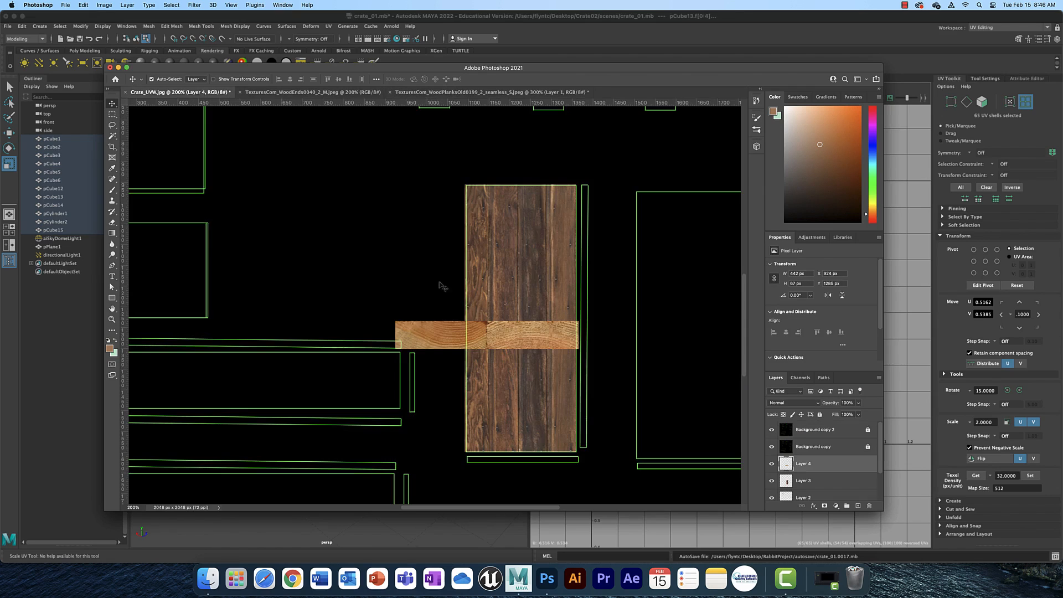
Scale the pasted board end down and move it to the lower edge of the large plank panel.
key(ctrl+t)
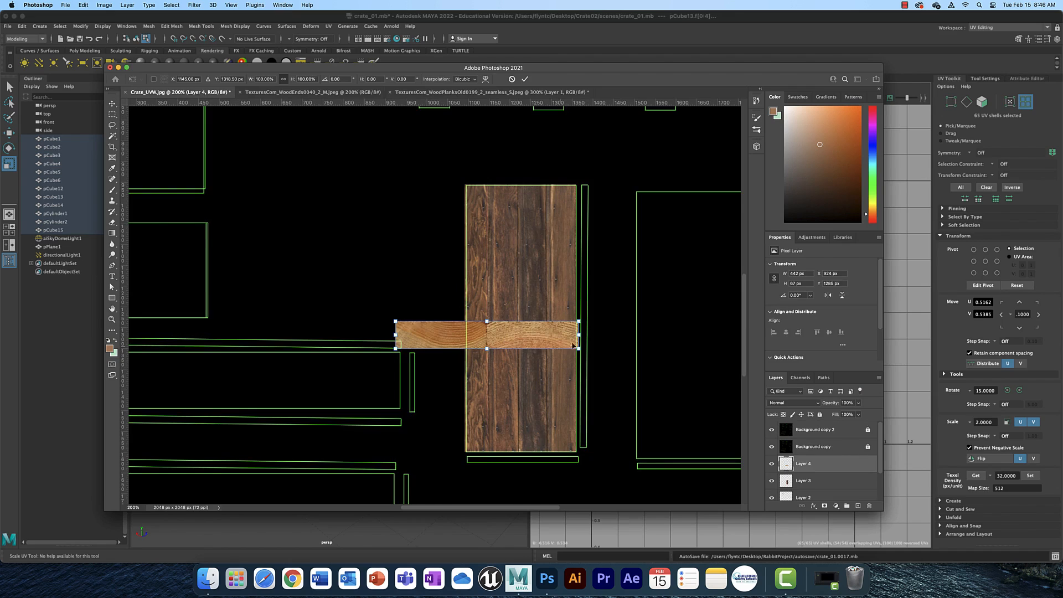
drag(557, 340, 521, 456)
drag(416, 456, 505, 470)
key(Return)
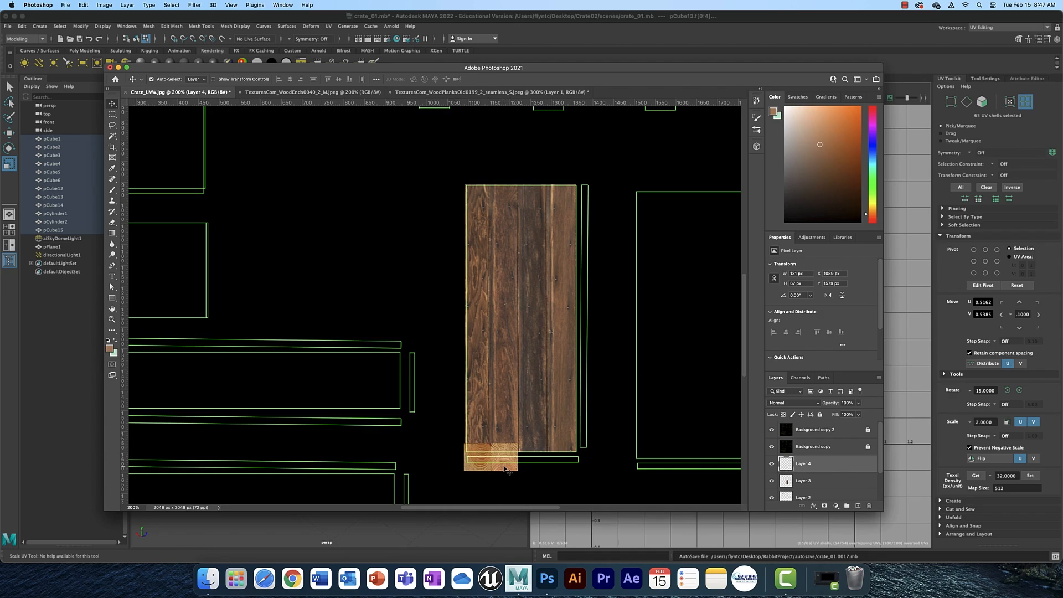
Nudge and squeeze the board end to fit the left part of the thin strip shell beneath the plank panel.
key(super+t)
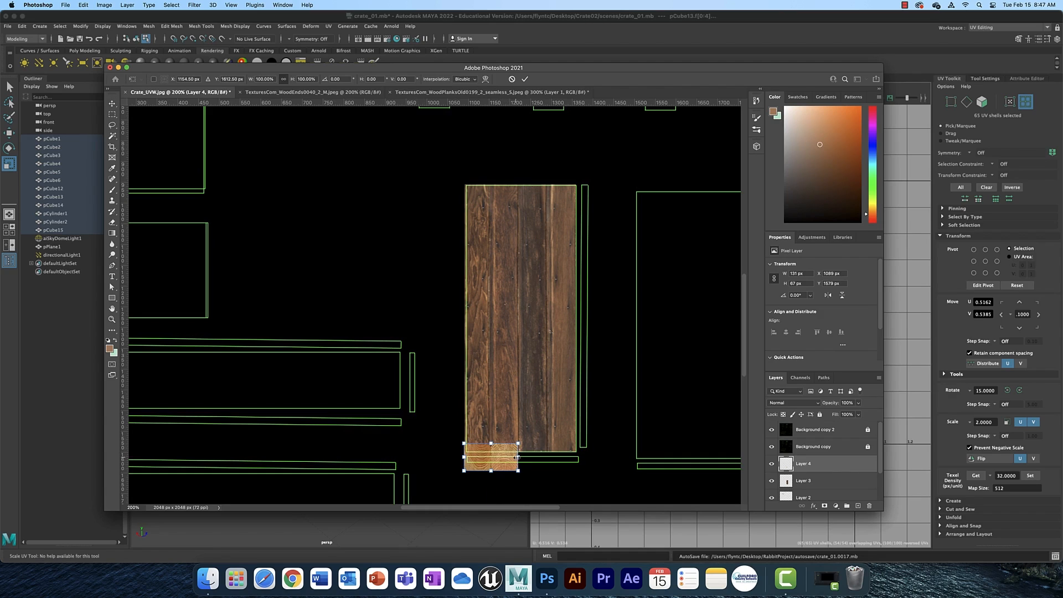
drag(519, 457, 520, 457)
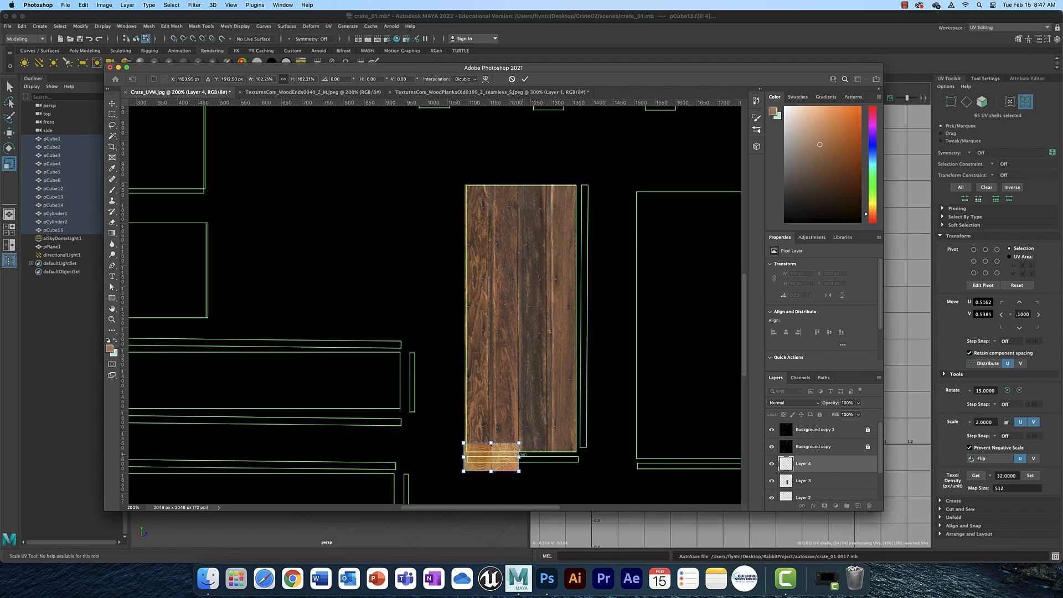
key(Left)
key(Left)
key(Left)
key(Right)
key(Right)
key(Left)
drag(518, 443, 463, 460)
key(Return)
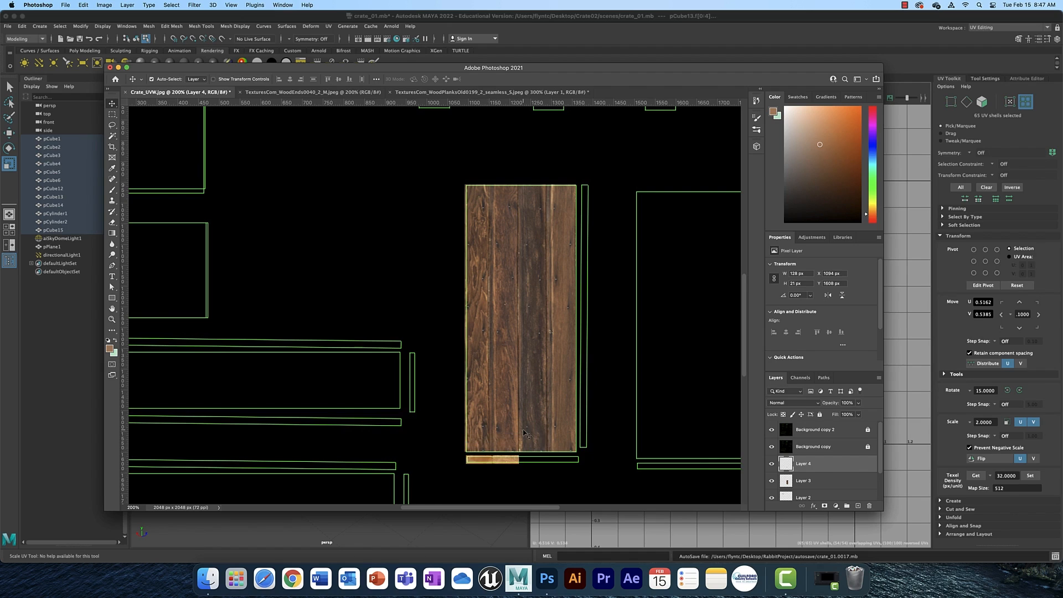
In the wood ends photo, move the selection down onto the next board's end face and copy it.
click(313, 92)
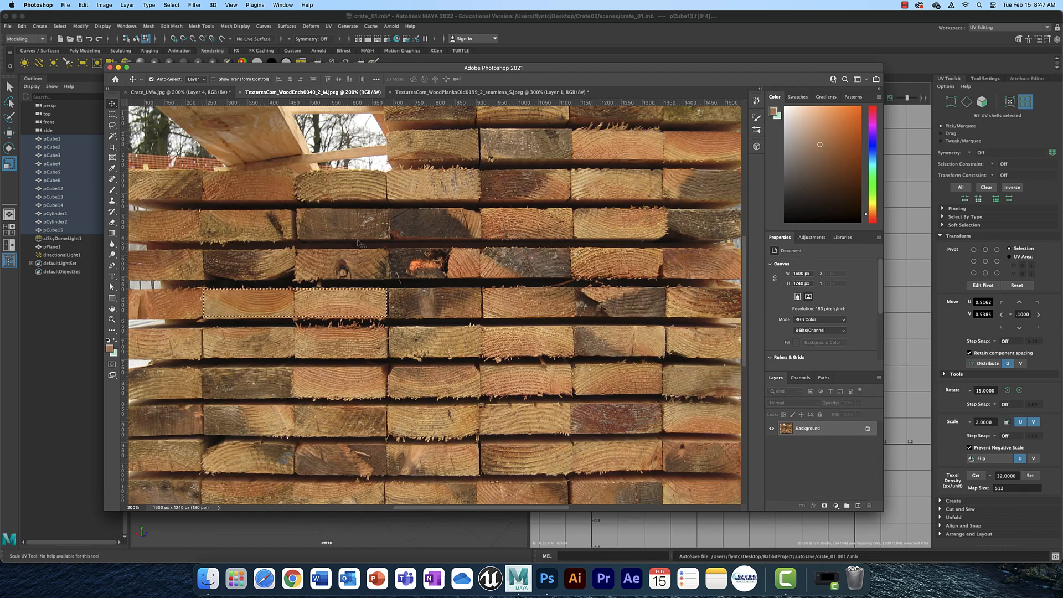
click(171, 5)
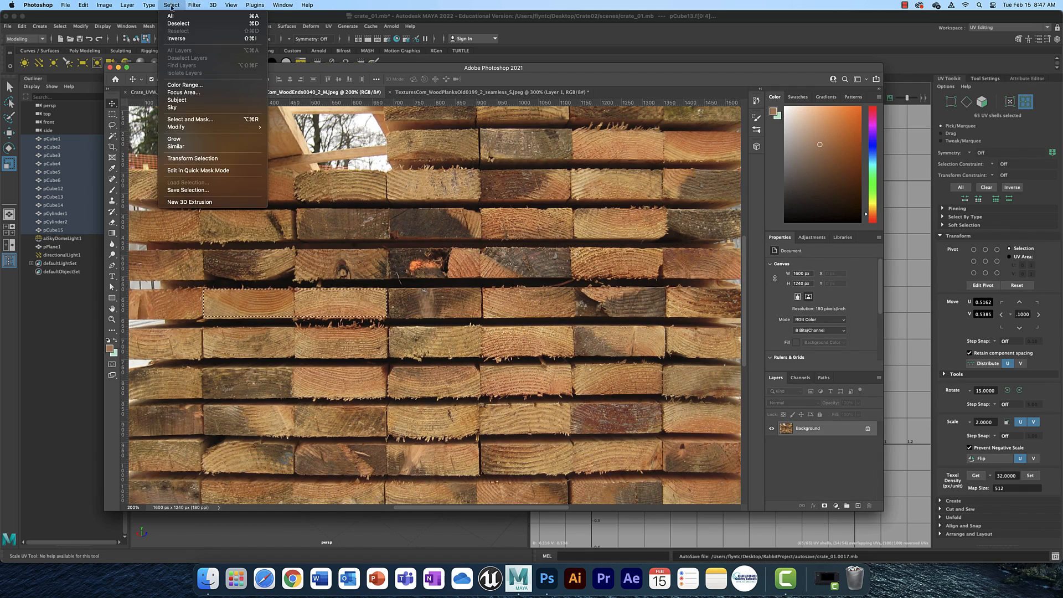
click(215, 159)
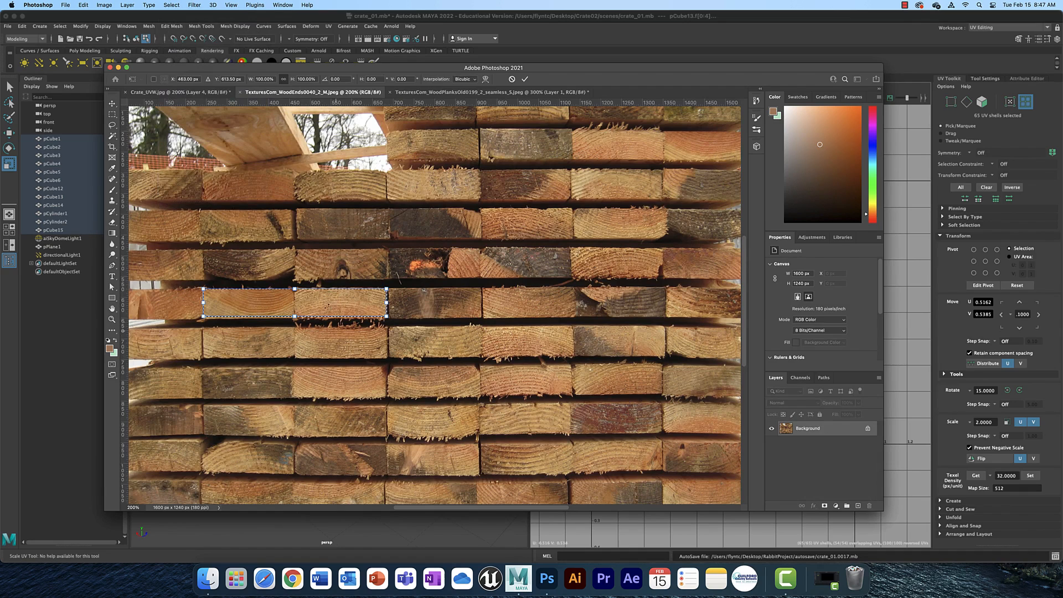
drag(324, 306, 324, 346)
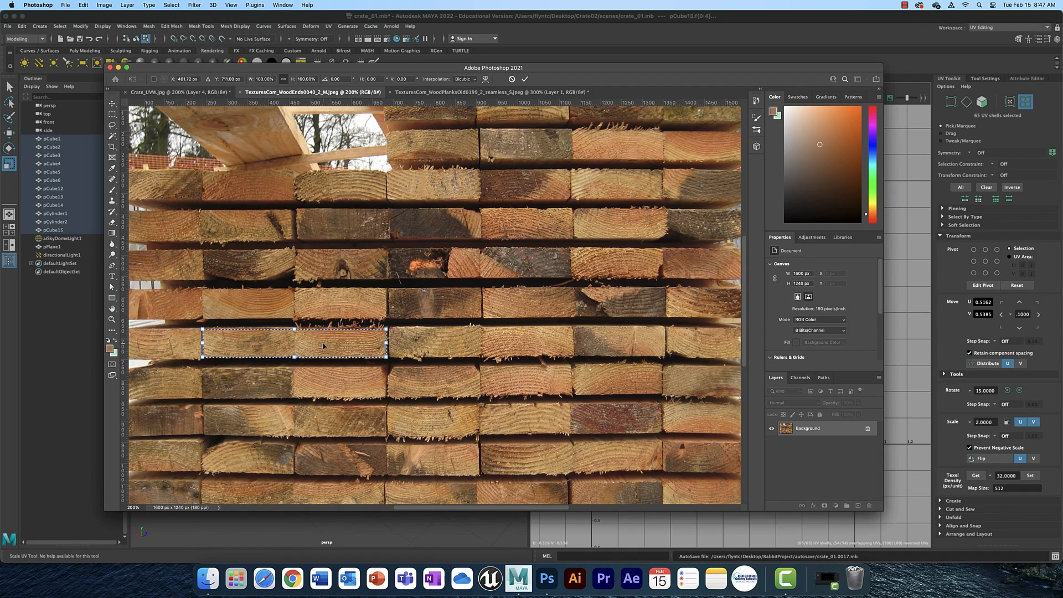
key(Return)
key(cmd+c)
Paste the second board end into the crate layout and scale it into the remaining part of the thin strip.
click(178, 92)
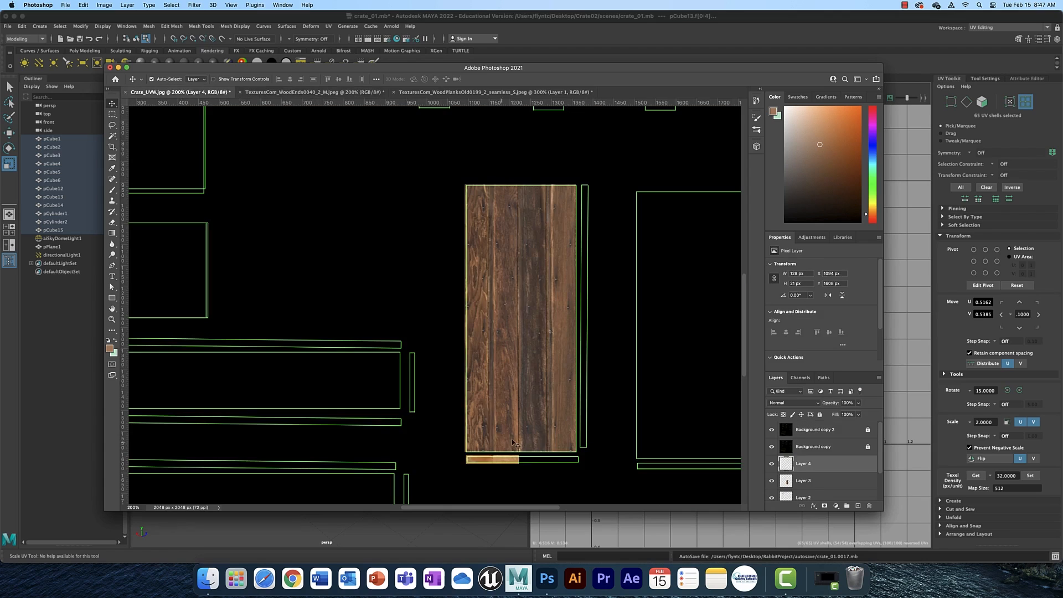
key(cmd+v)
drag(490, 305, 590, 458)
key(cmd+t)
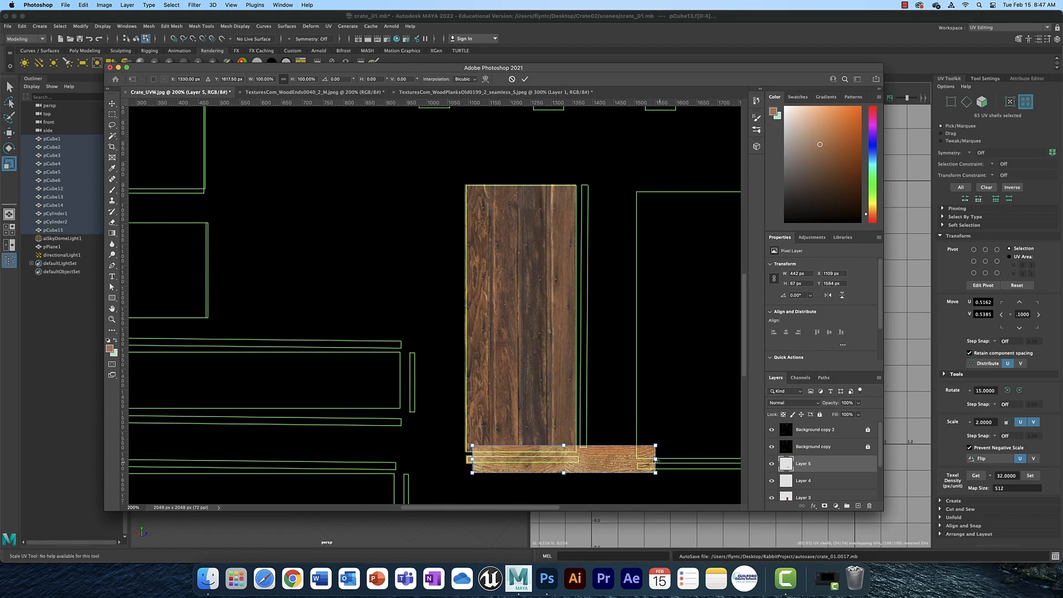
drag(656, 459, 580, 459)
drag(472, 459, 549, 457)
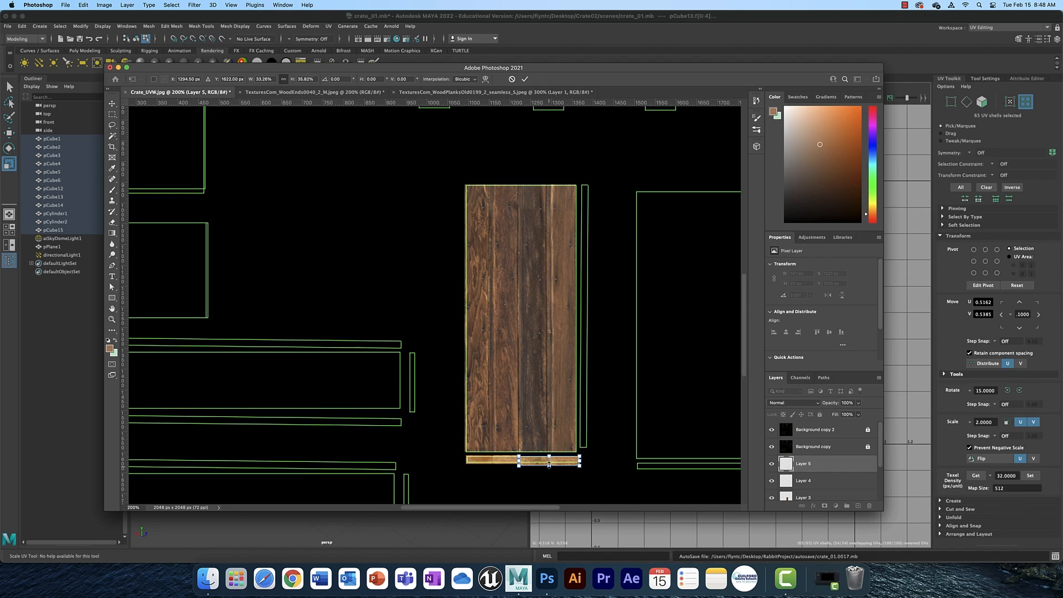
key(Return)
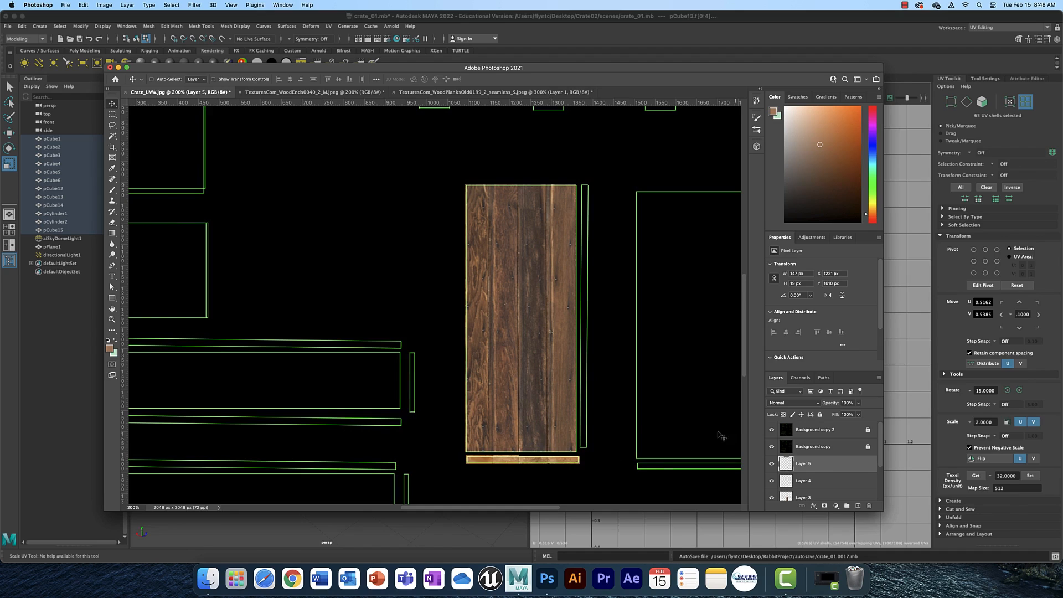
Add a new layer above the background and fill it with a brown colour sampled from the planks.
drag(881, 442, 885, 484)
click(821, 493)
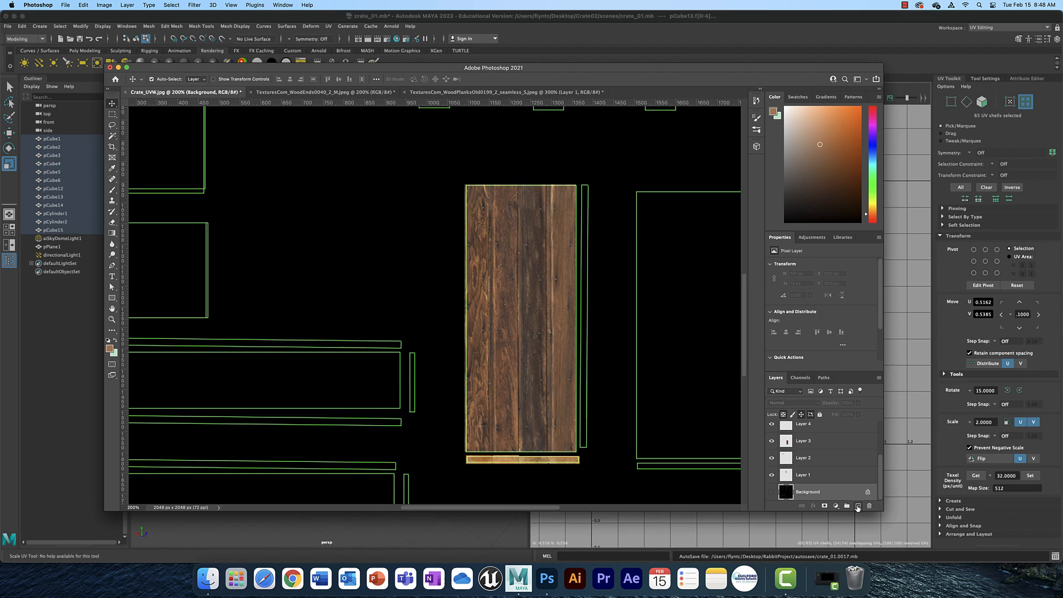
click(858, 506)
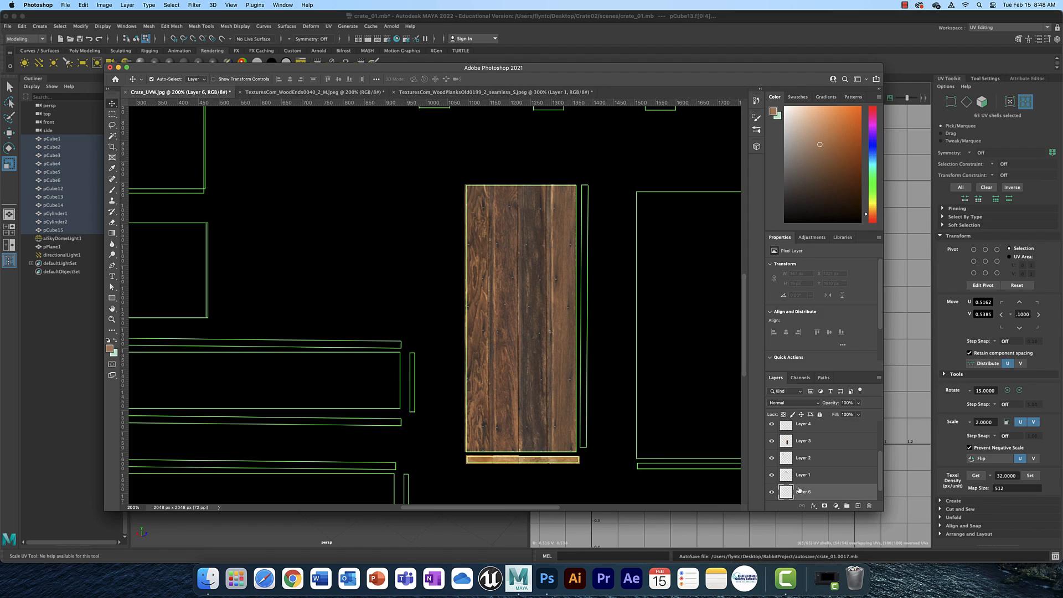
click(112, 168)
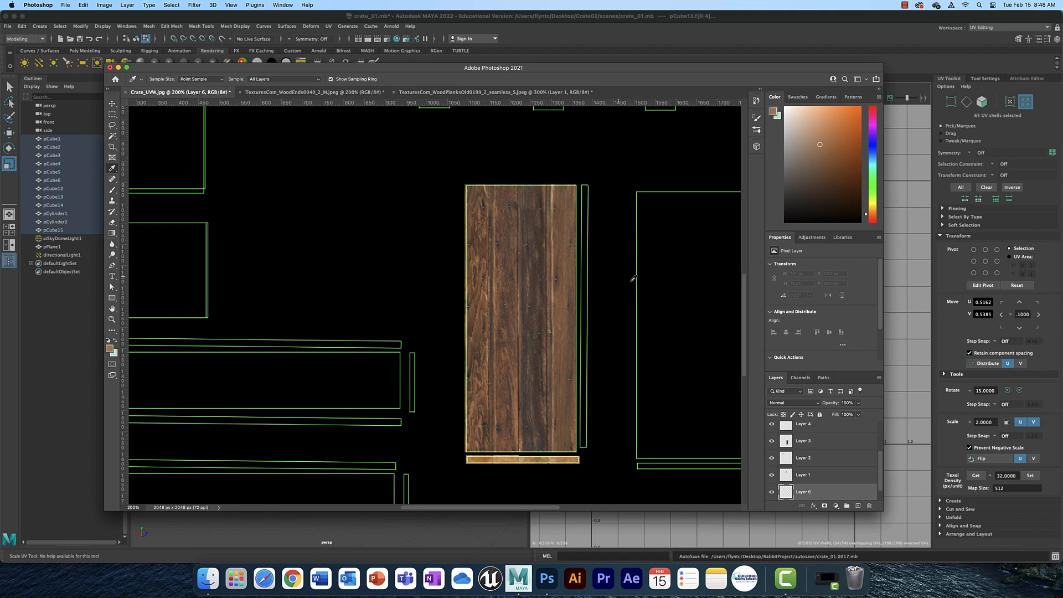
click(568, 288)
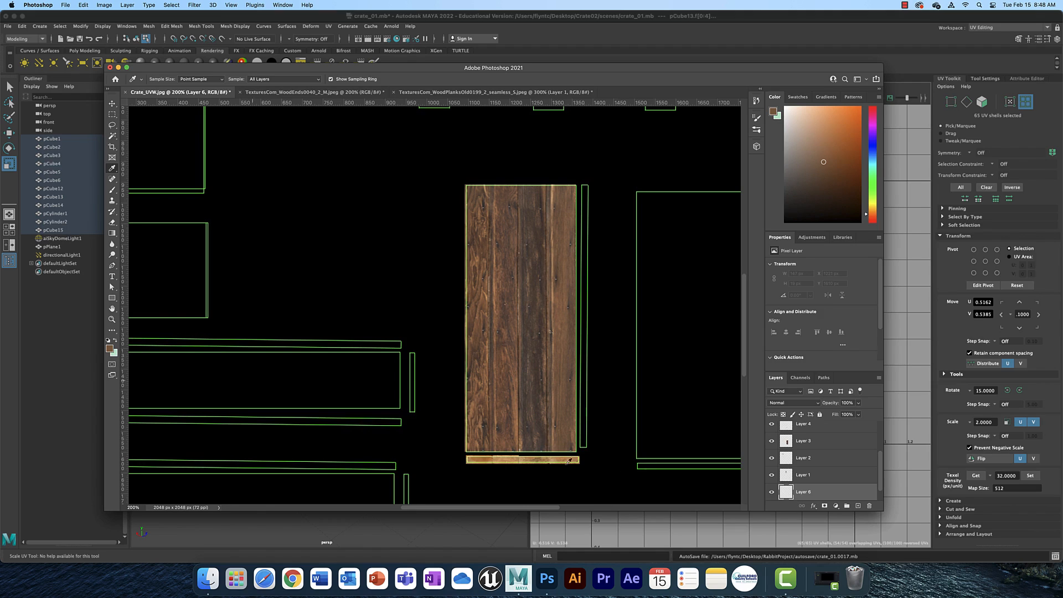
click(788, 493)
key(alt+BackSpace)
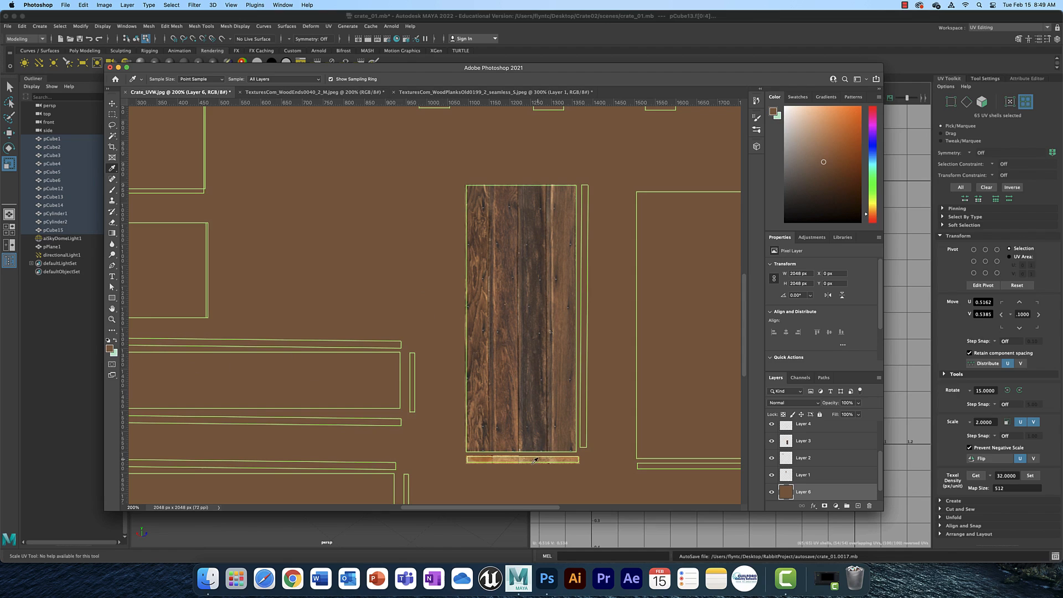
Hide the two black UV wireframe background copy layers.
click(112, 104)
drag(546, 461, 562, 461)
drag(573, 502, 543, 491)
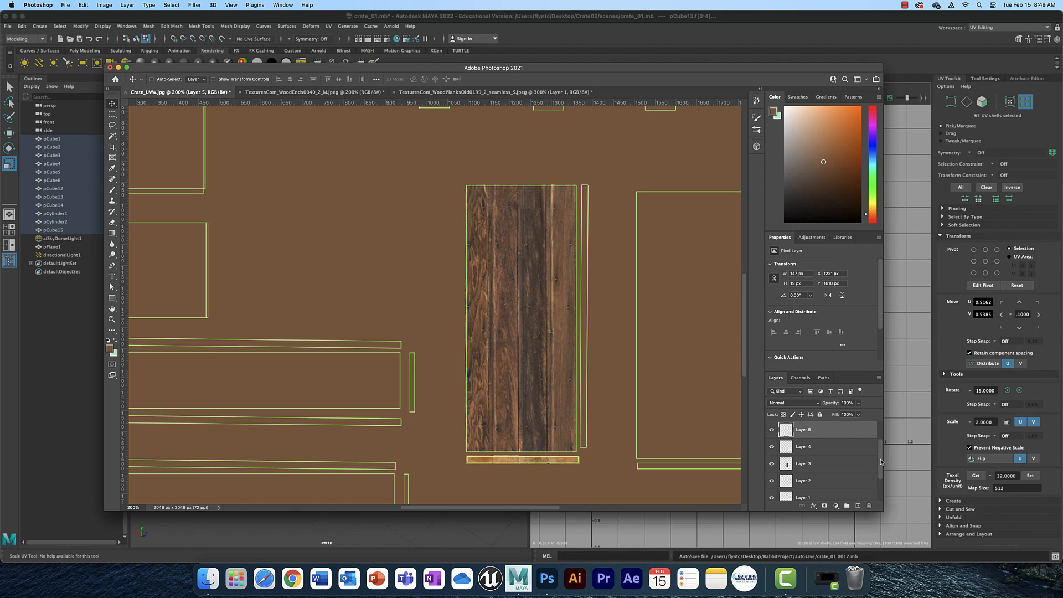
scroll(882, 451, up, 2)
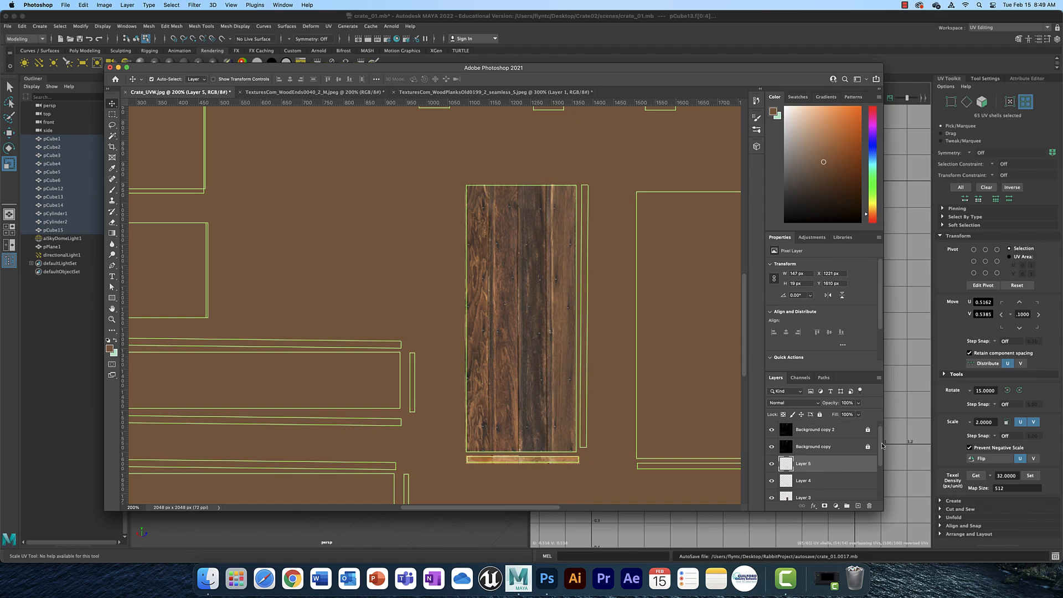
click(773, 431)
click(772, 448)
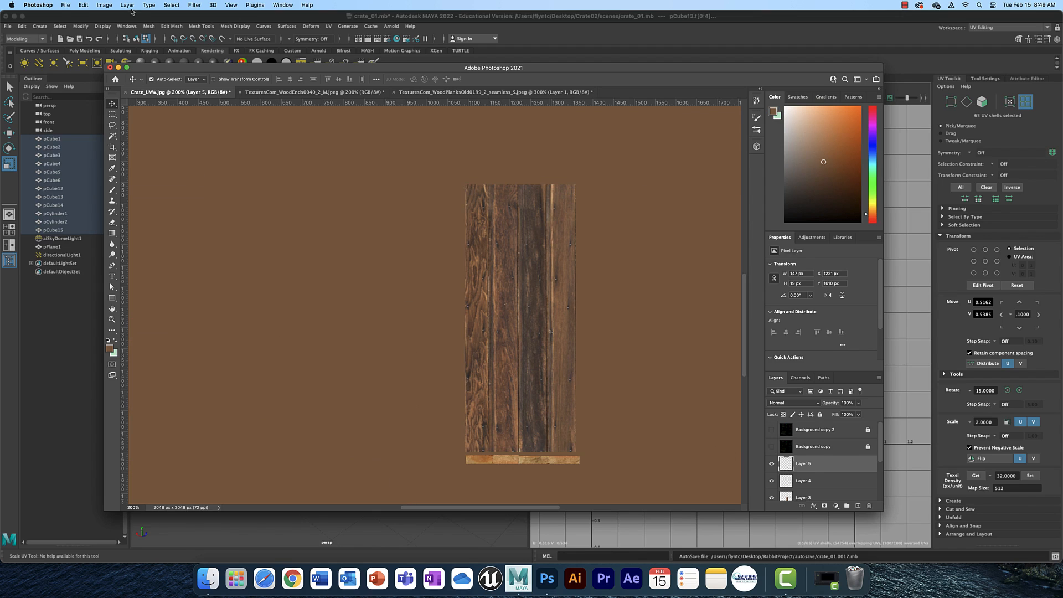
Try to export the layout as a JPG named Crate_Albedo.
click(65, 6)
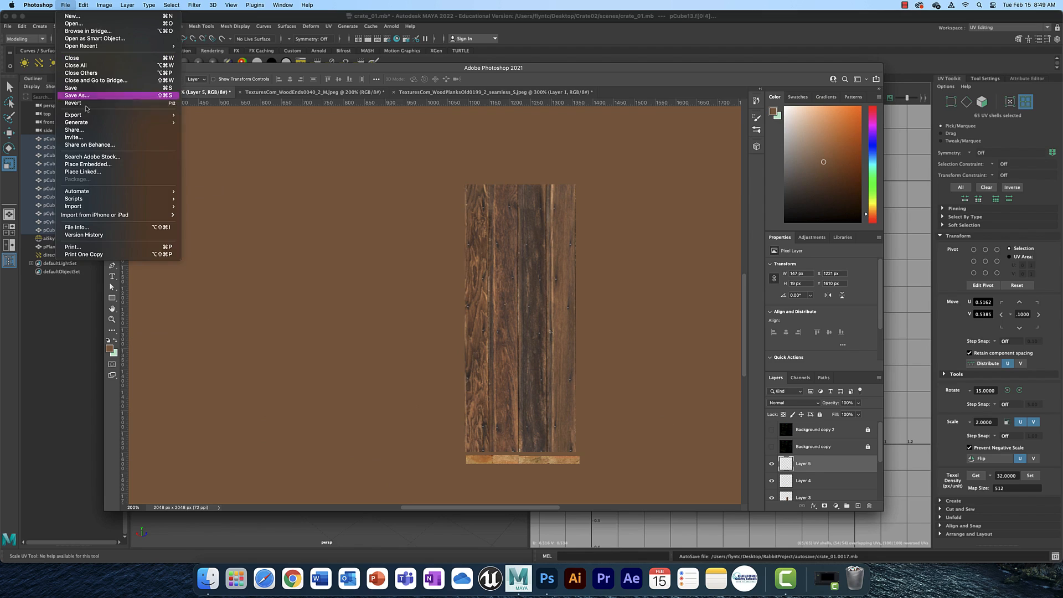
mouse_move(90, 115)
click(225, 123)
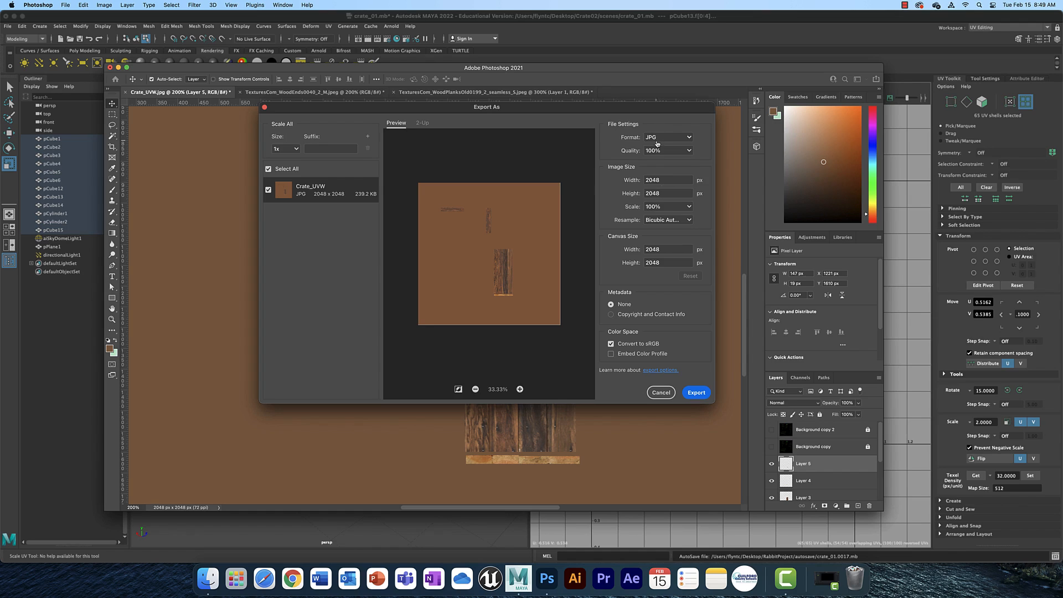
click(697, 393)
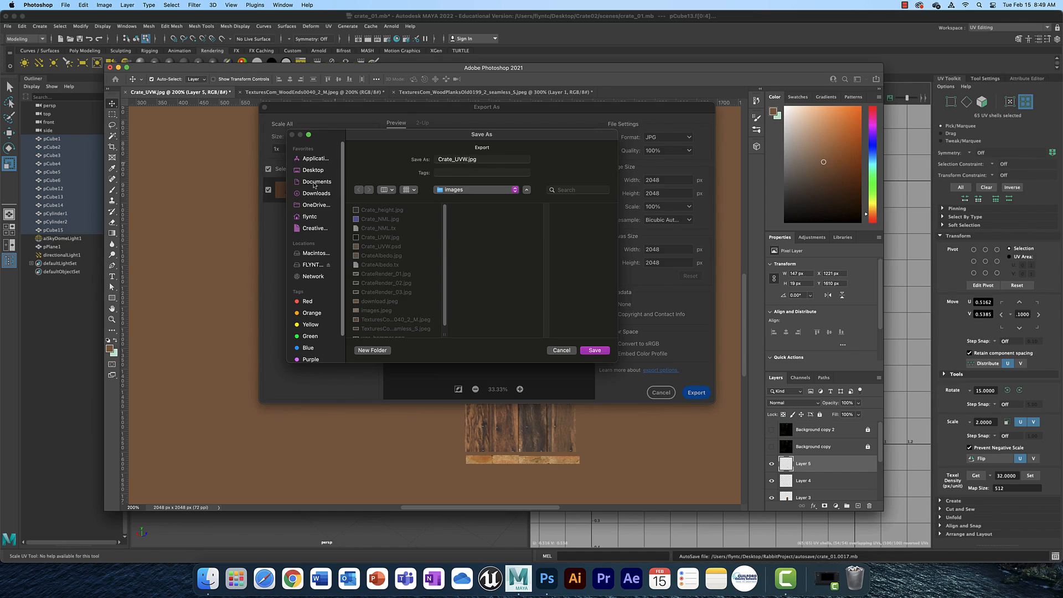
click(469, 159)
key(BackSpace)
key(BackSpace)
key(BackSpace)
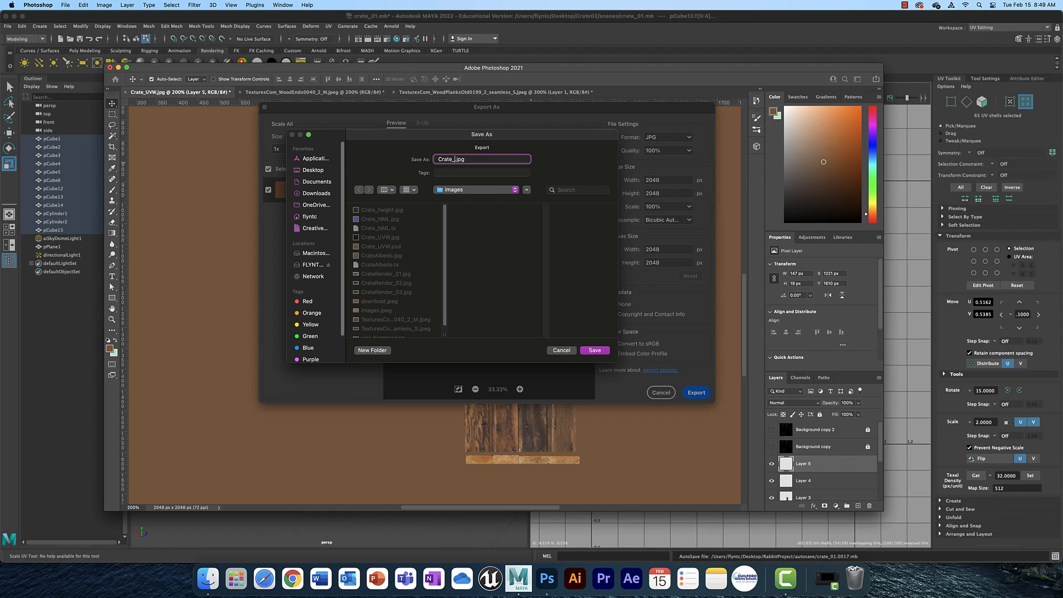
text(Albedo)
click(561, 351)
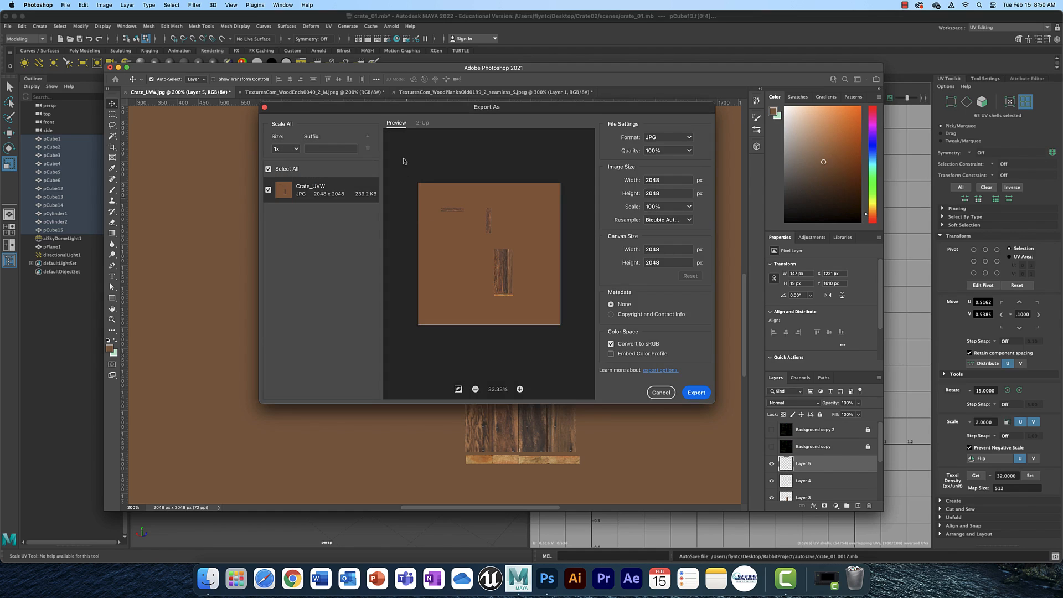
click(662, 393)
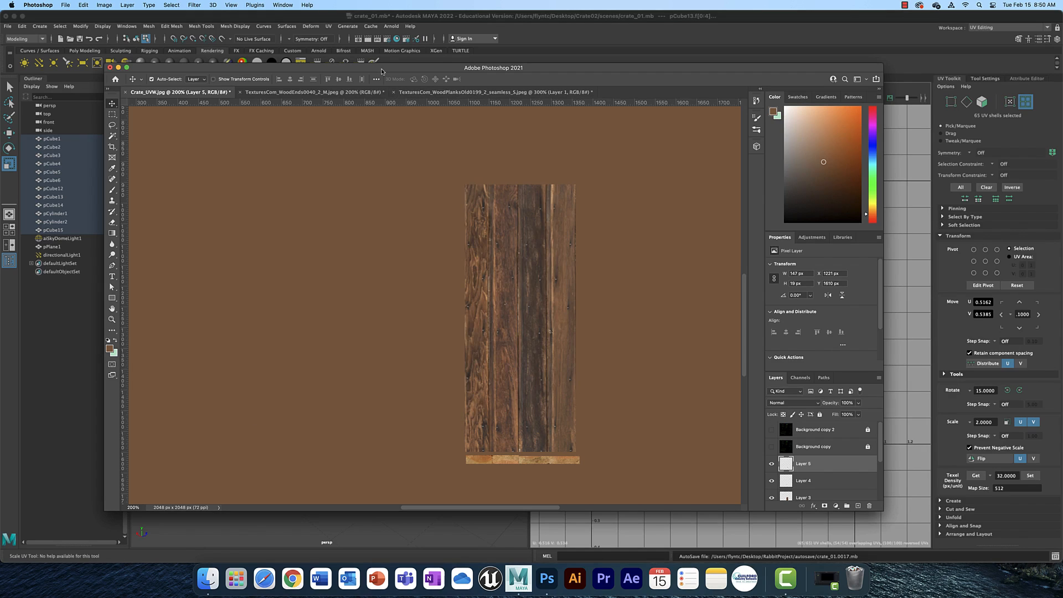
Switch to Maya and inspect the textured crate in the viewport.
click(472, 17)
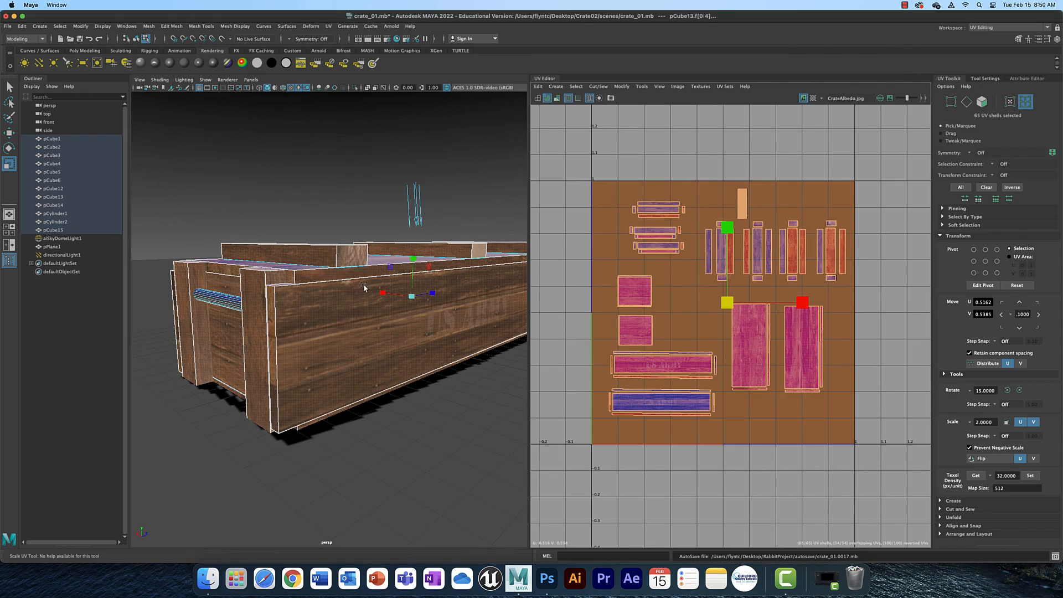
right_drag(365, 286, 397, 277)
click(452, 259)
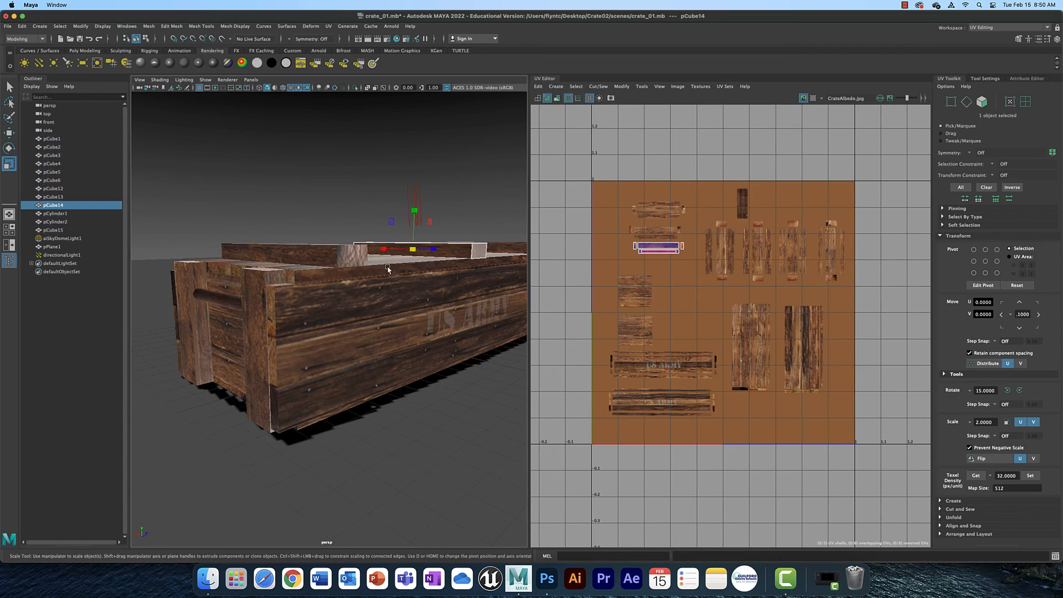
Select the crate meshes pCube1 through pCube15 and assign them a new aiStandardSurface material.
drag(148, 150, 541, 443)
shift+click(452, 452)
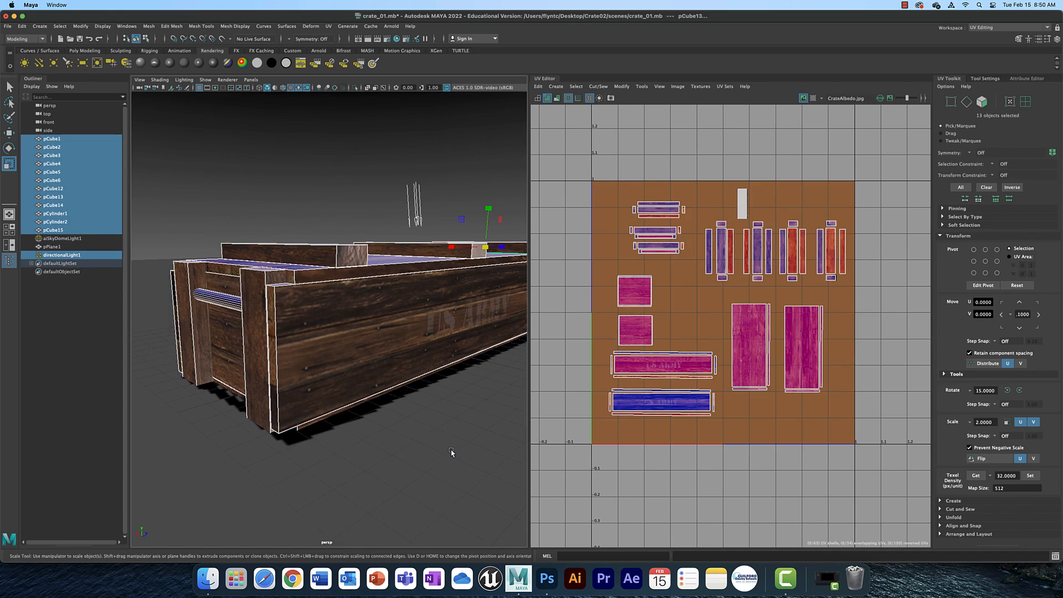
drag(378, 156, 444, 215)
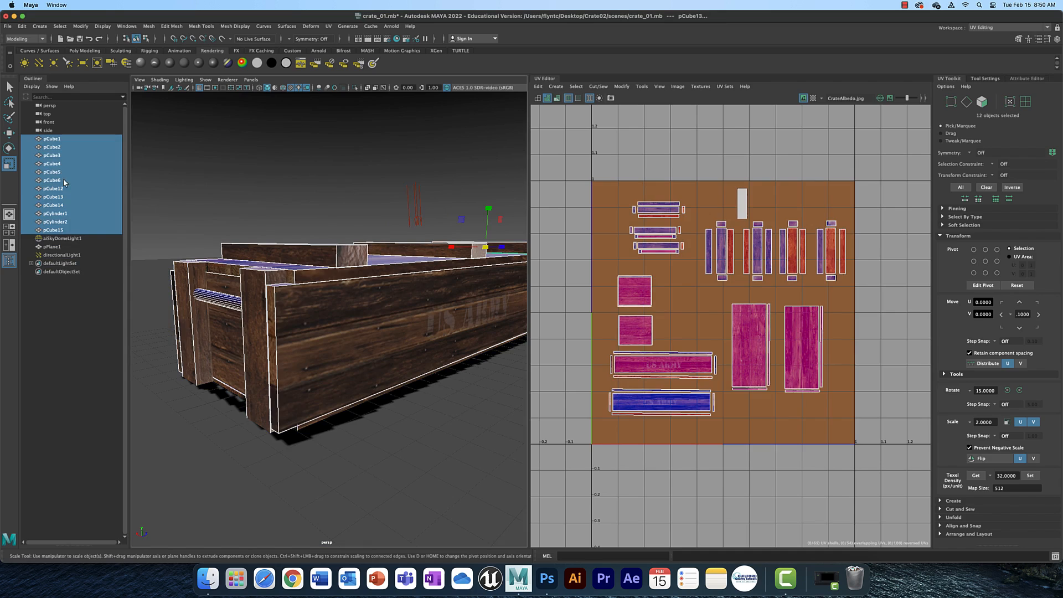
click(53, 139)
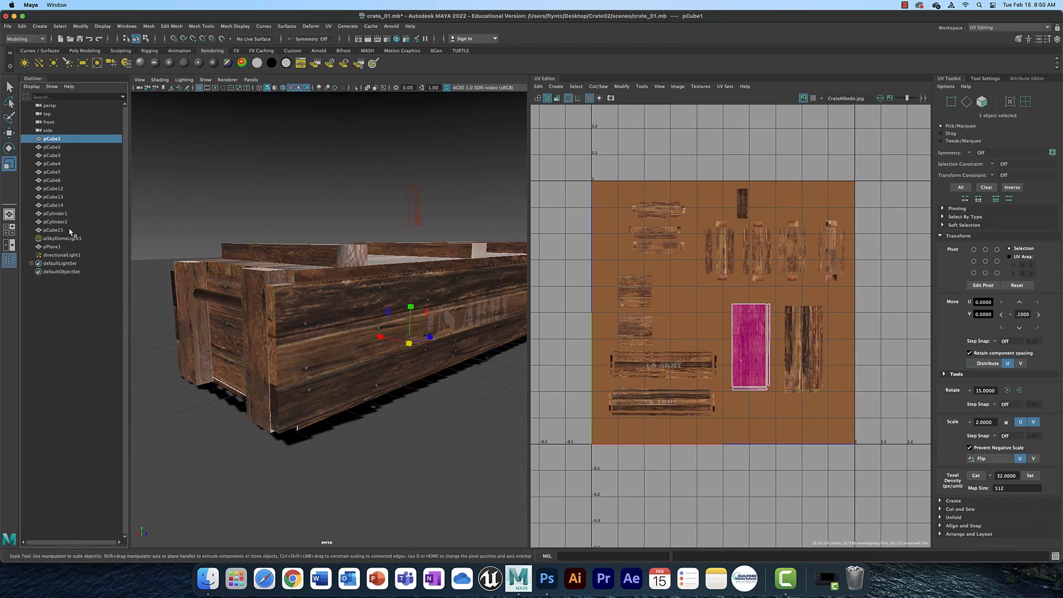
shift+click(72, 230)
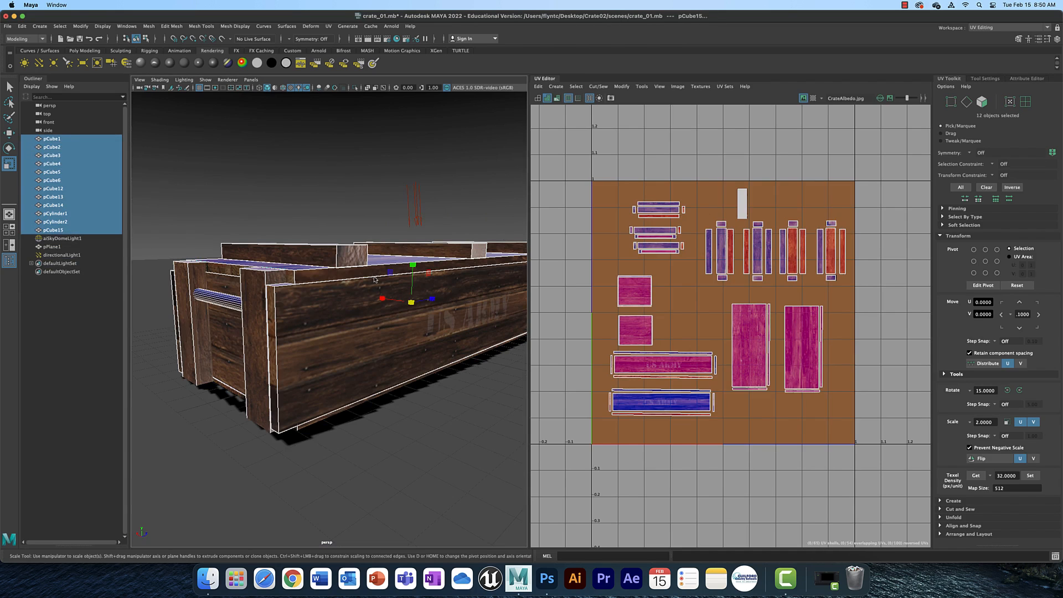
right_drag(375, 277, 393, 493)
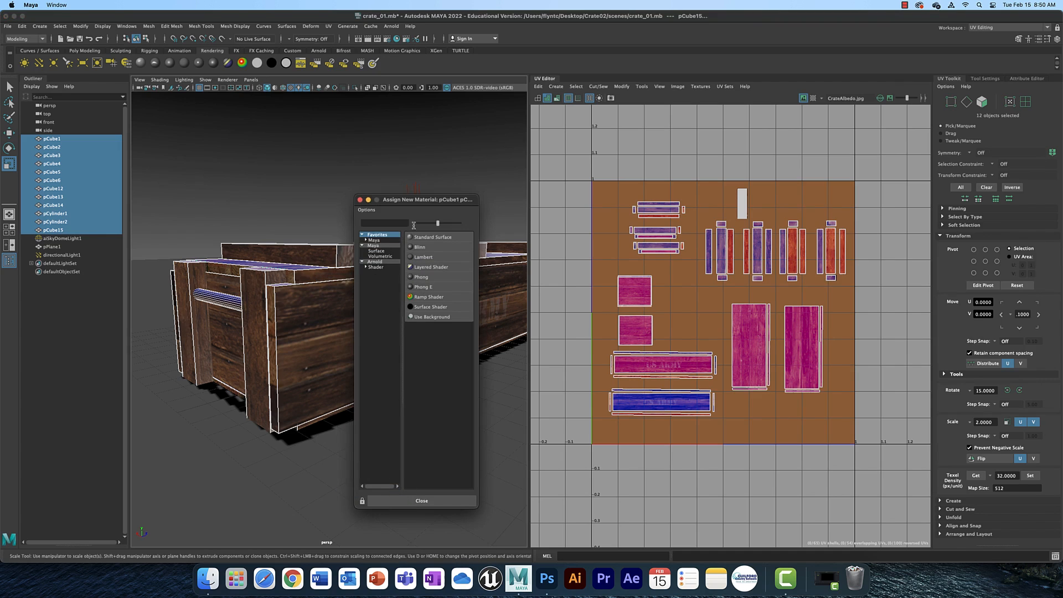
click(384, 262)
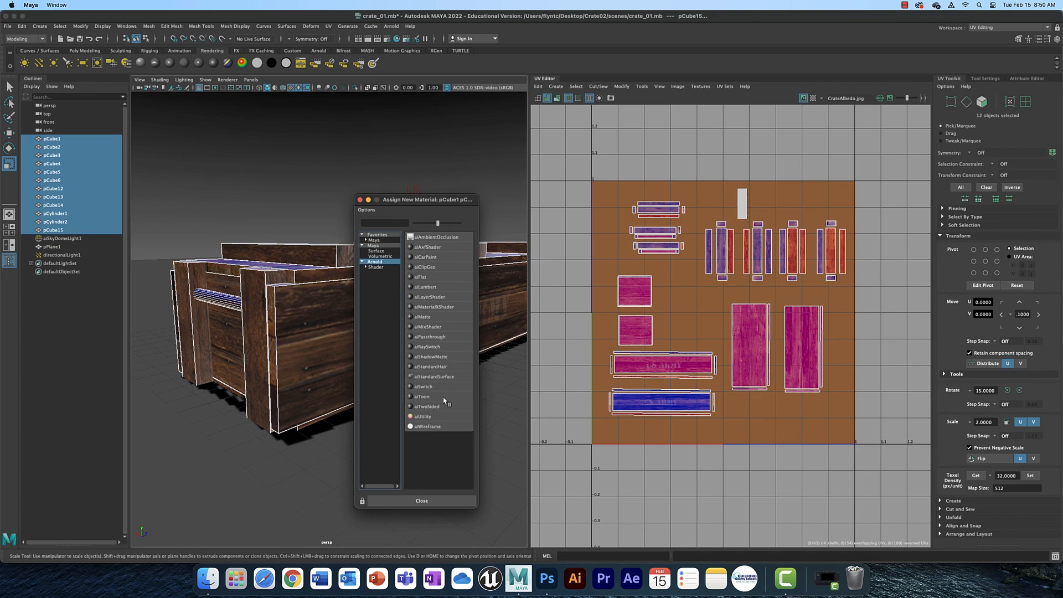
click(448, 376)
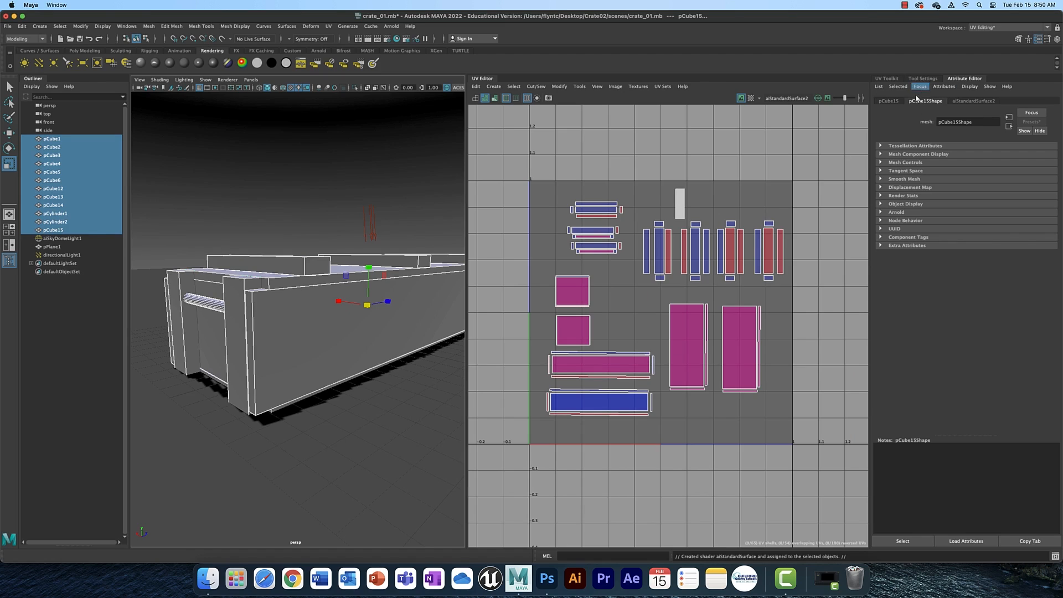
Connect a File texture to the aiStandardSurface2 base Color, loading CrateAlbedo.jpg from the Crate02 images folder.
click(970, 103)
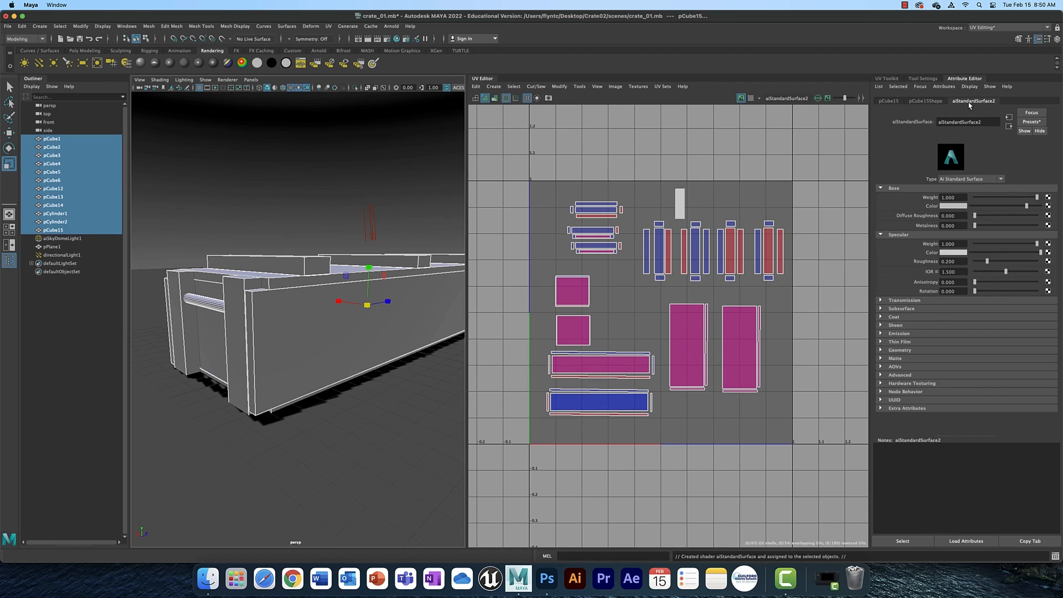
click(1048, 208)
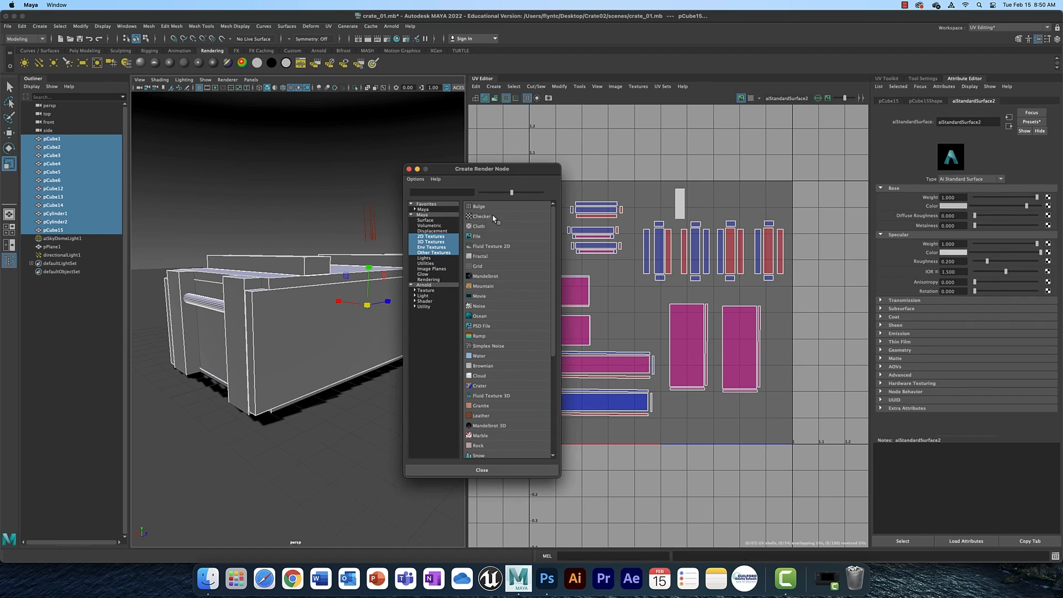
click(471, 238)
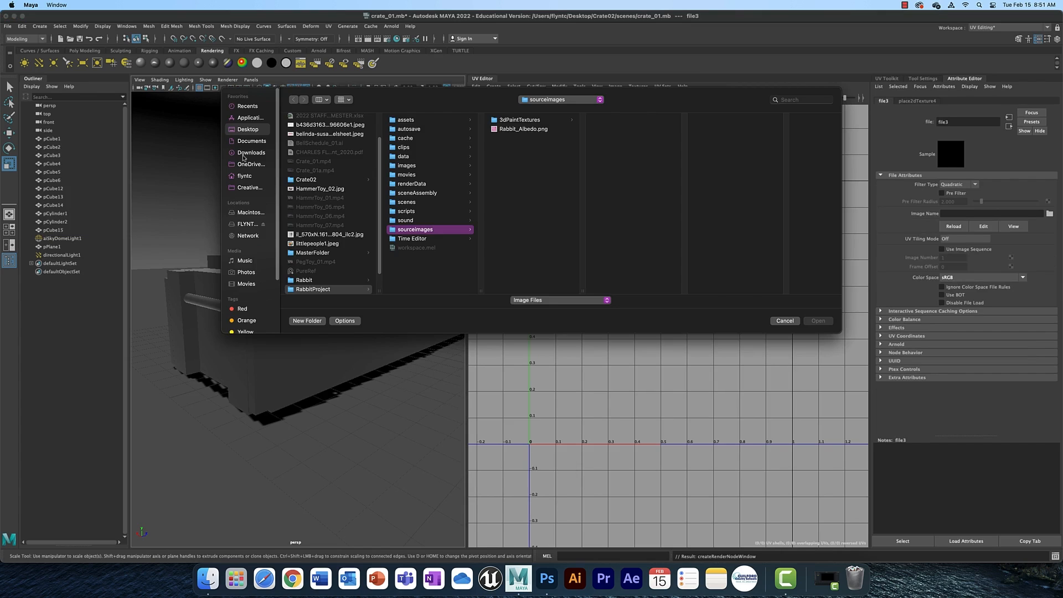
click(246, 129)
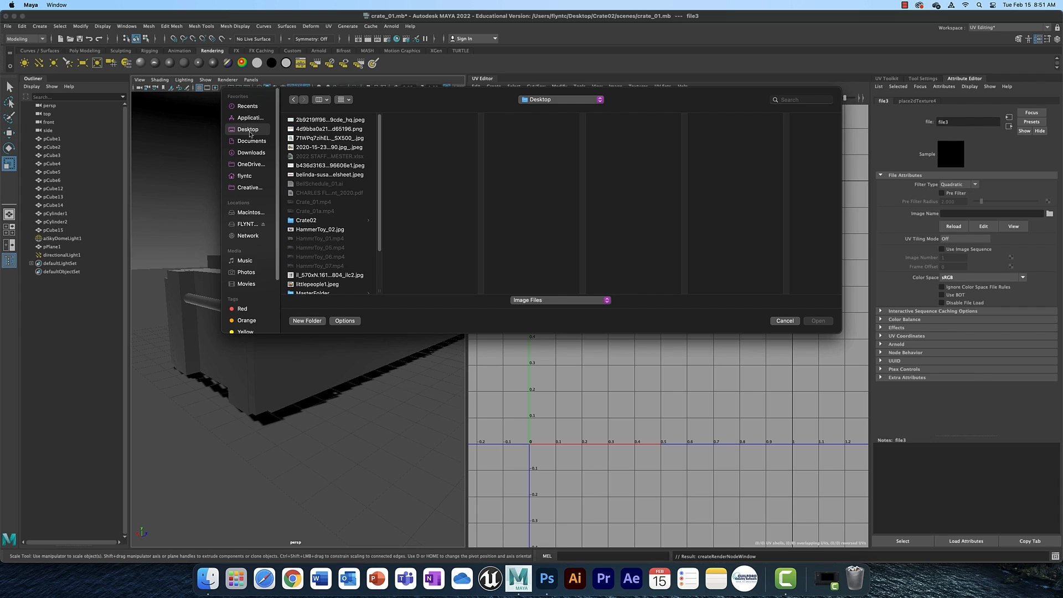
click(308, 221)
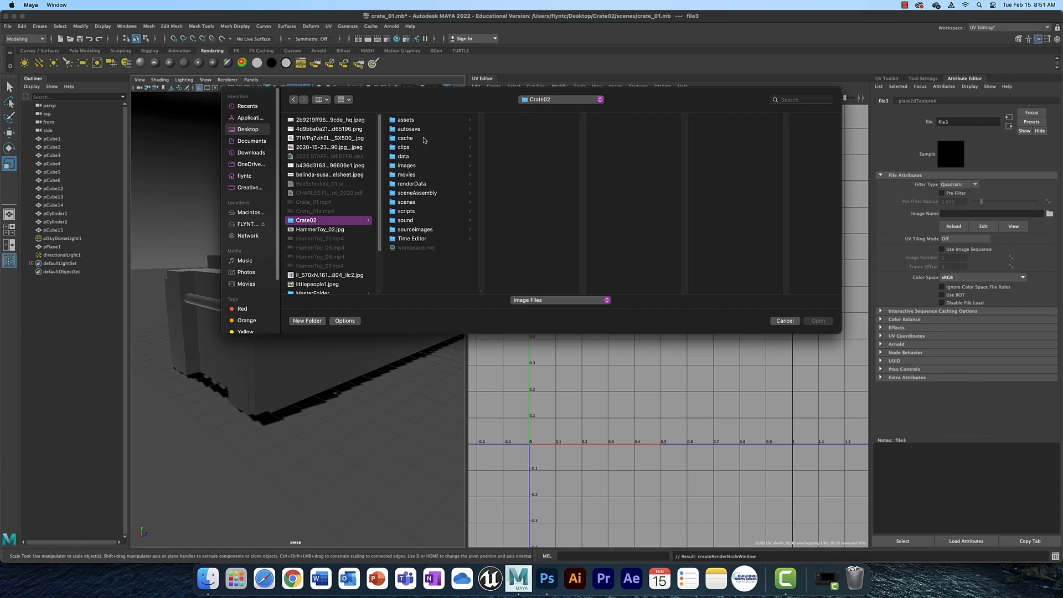
click(406, 167)
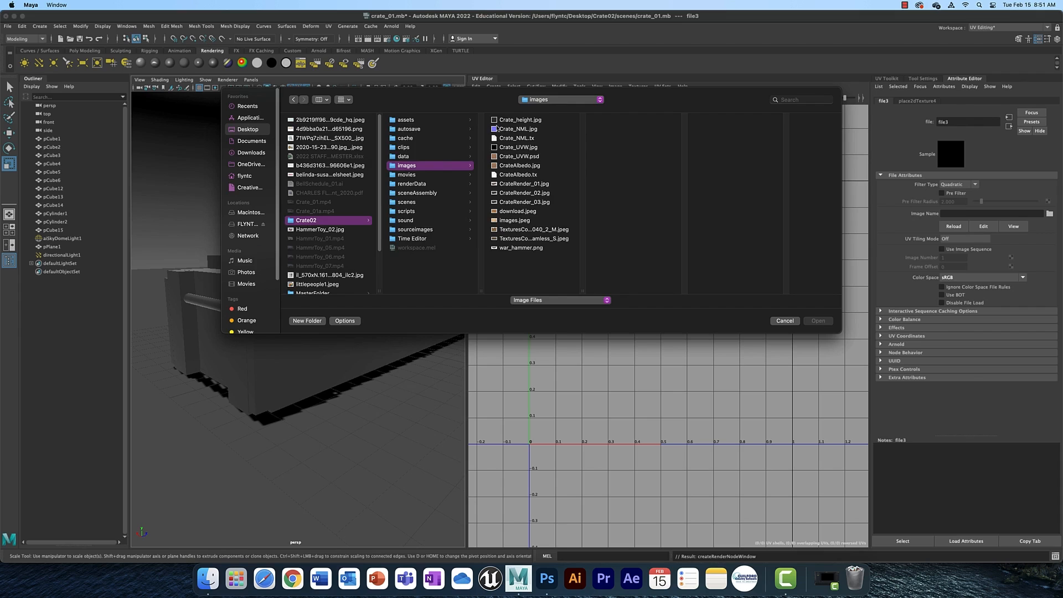
click(513, 165)
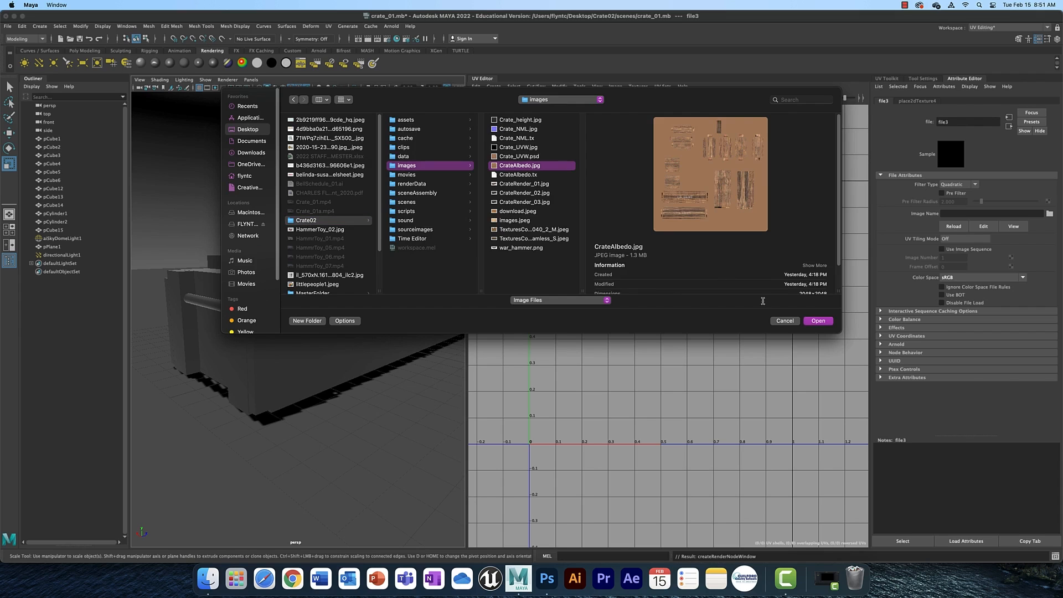
click(814, 320)
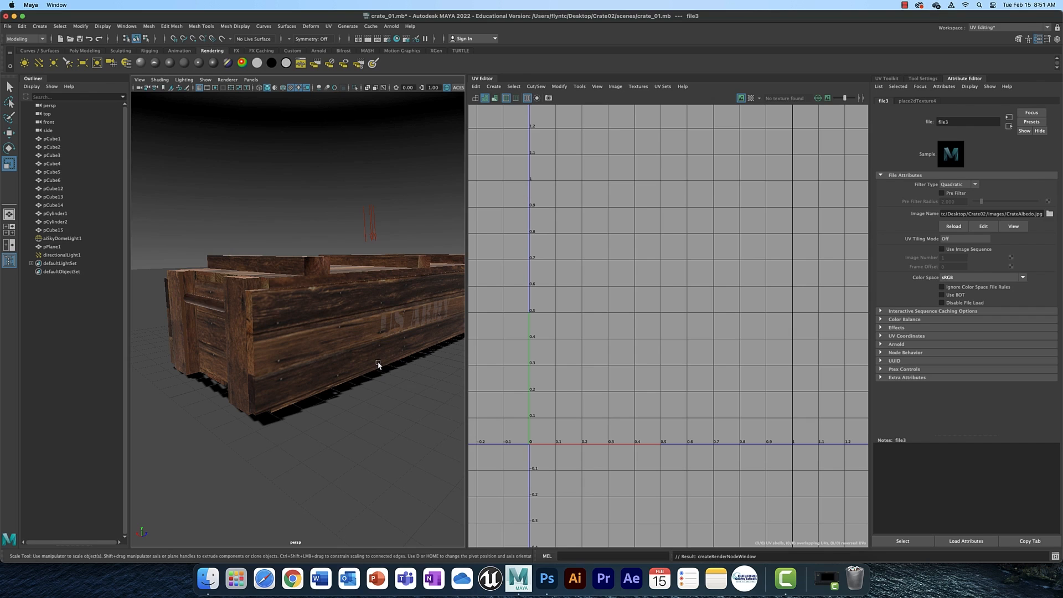
click(547, 579)
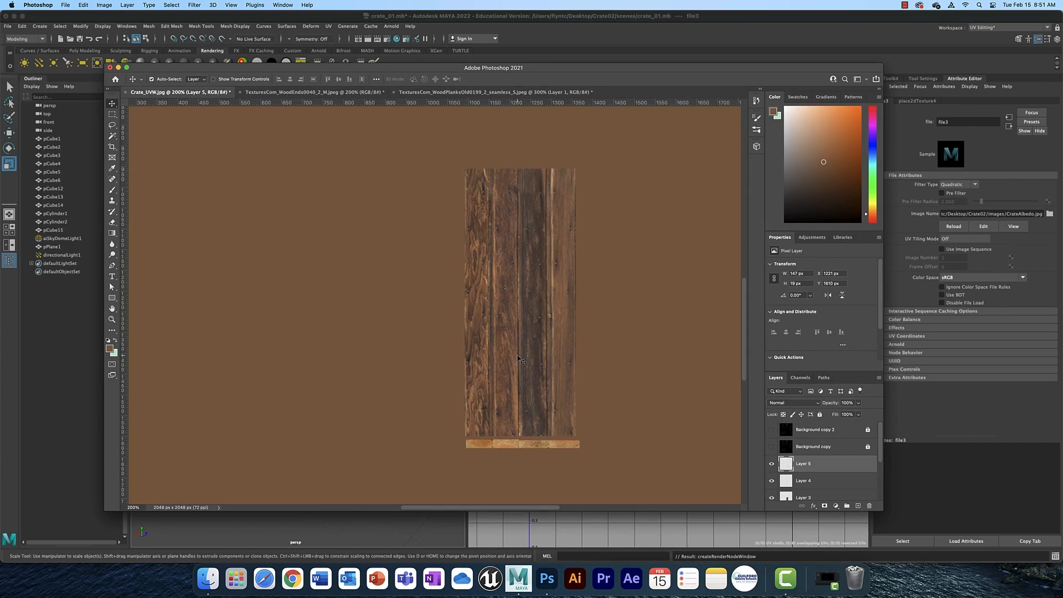
scroll(517, 359, up, 1)
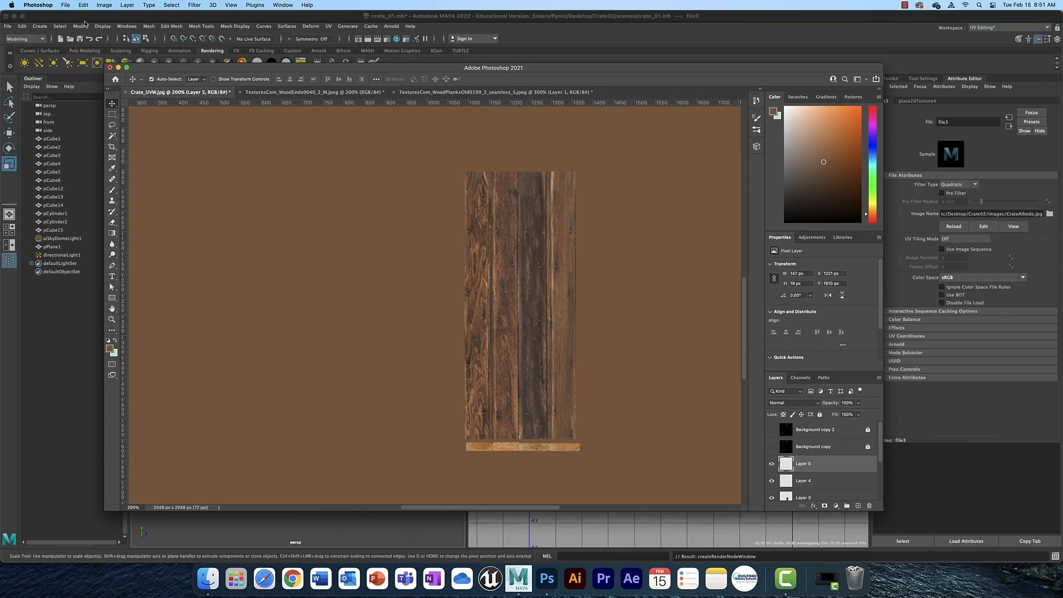
click(66, 7)
mouse_move(111, 115)
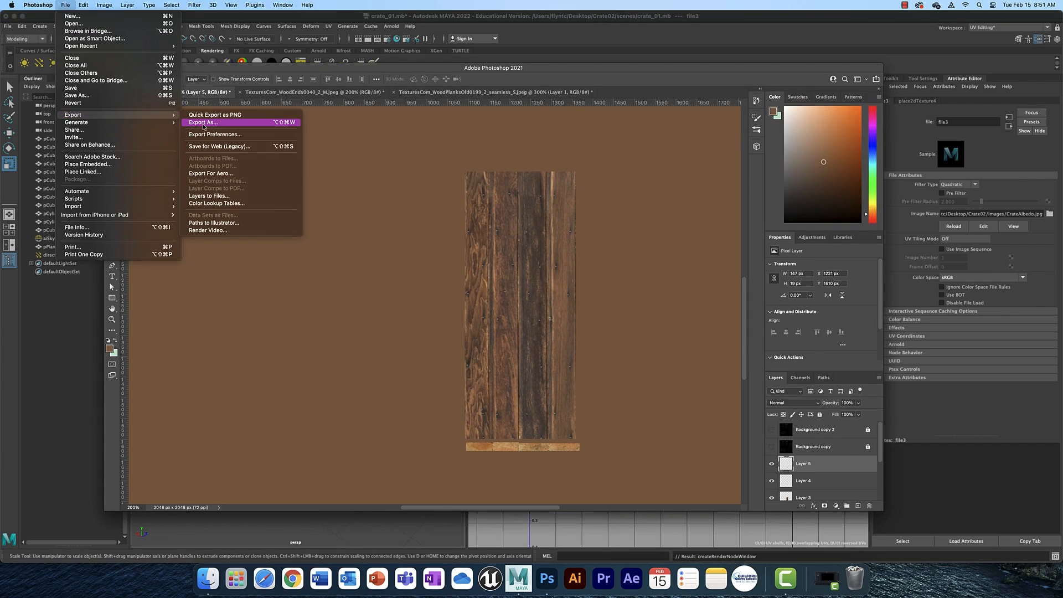
click(206, 123)
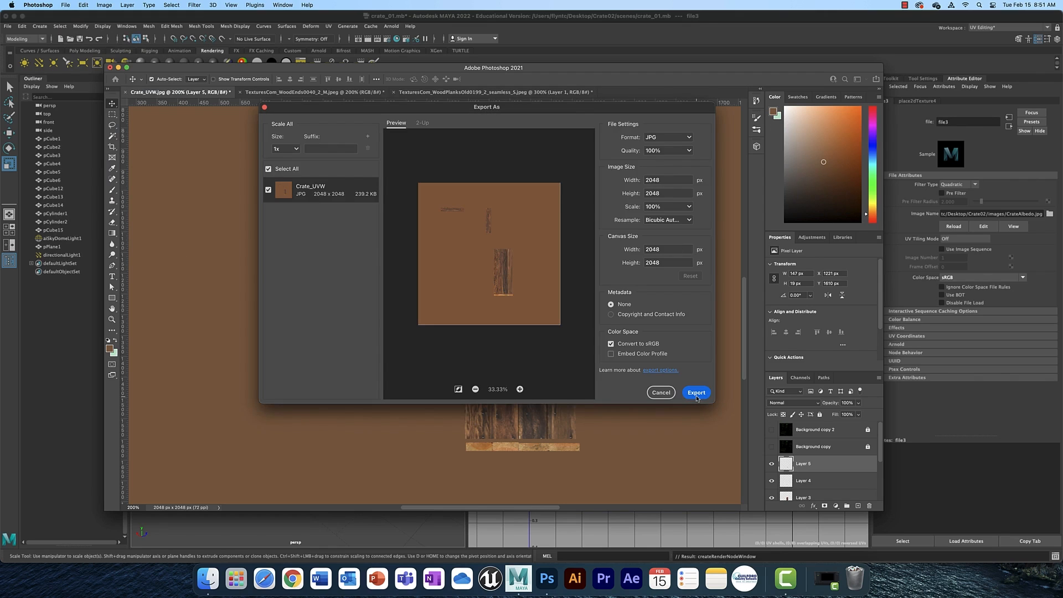
click(696, 393)
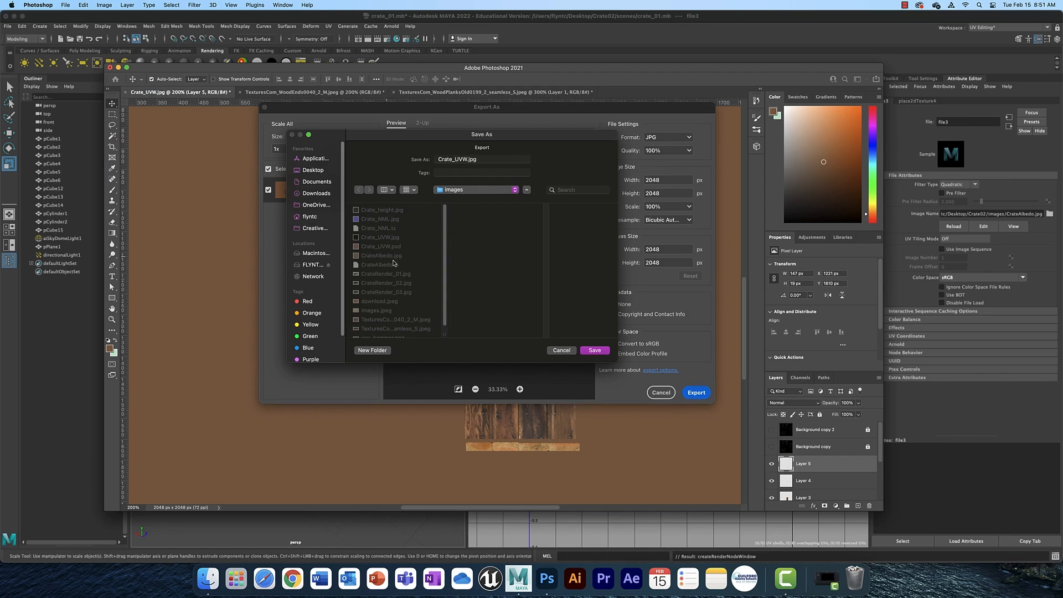
click(392, 257)
click(595, 351)
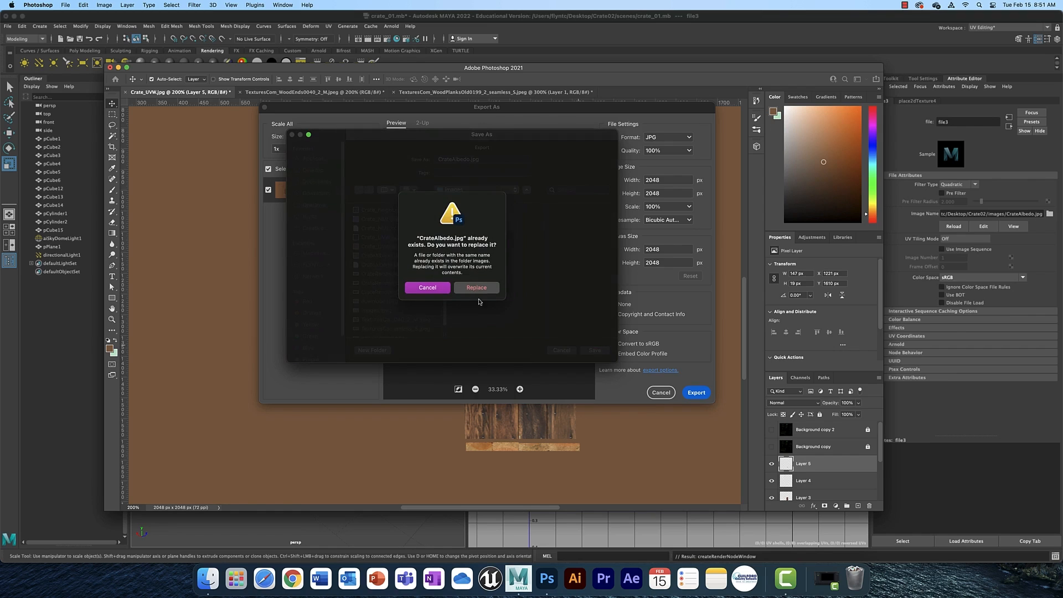
click(424, 291)
click(568, 351)
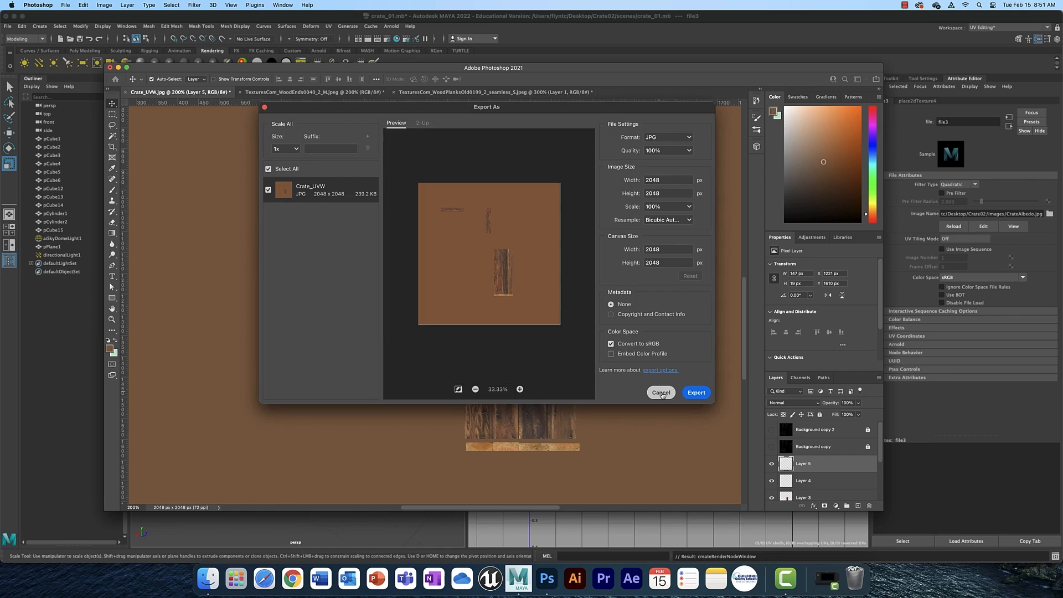
click(661, 392)
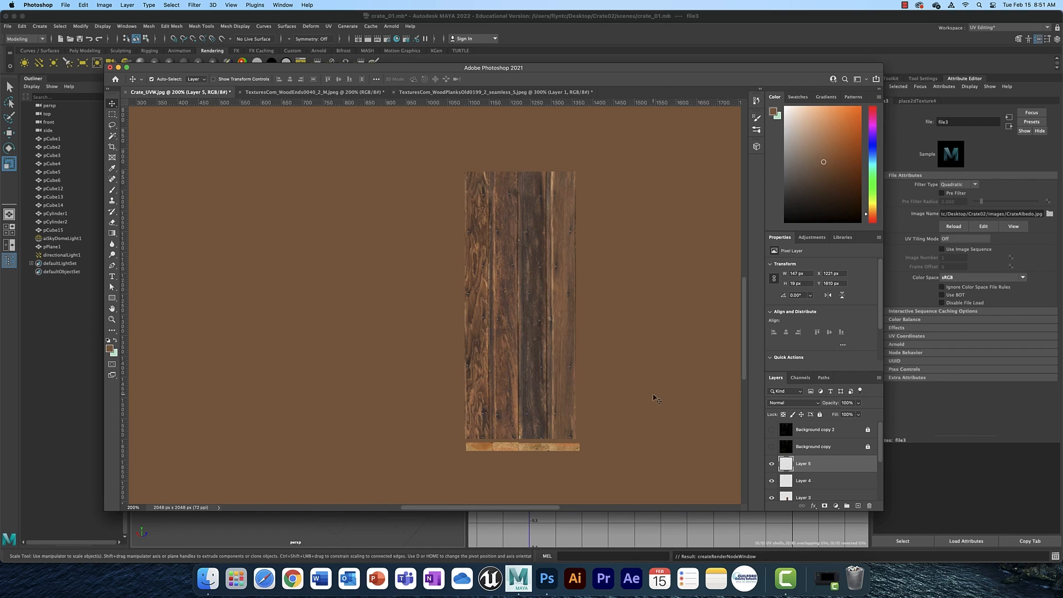
Return to Maya and reload the CrateAlbedo.jpg image in the file texture node.
click(782, 19)
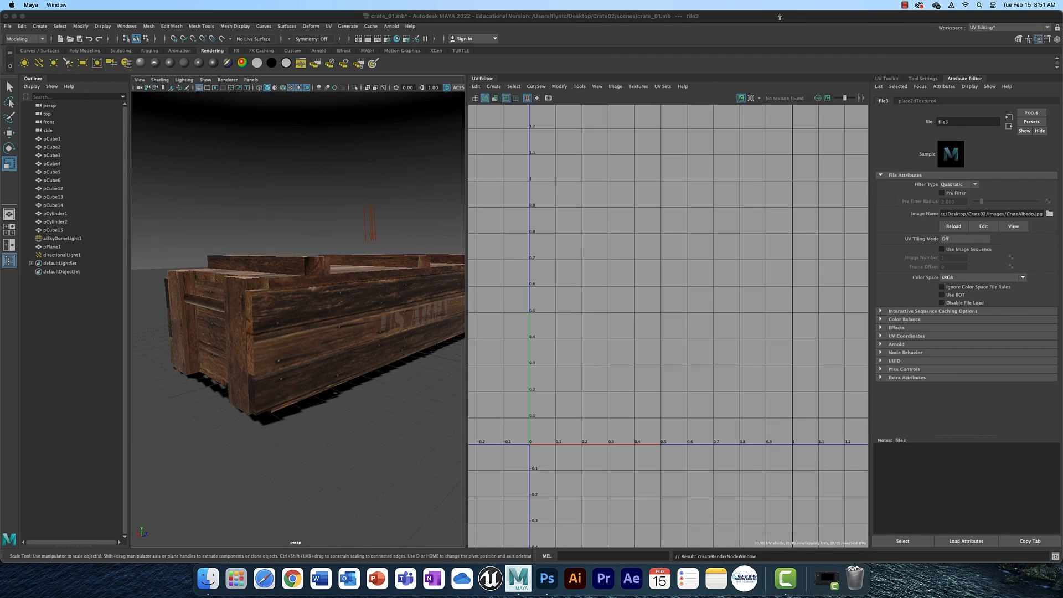
click(959, 226)
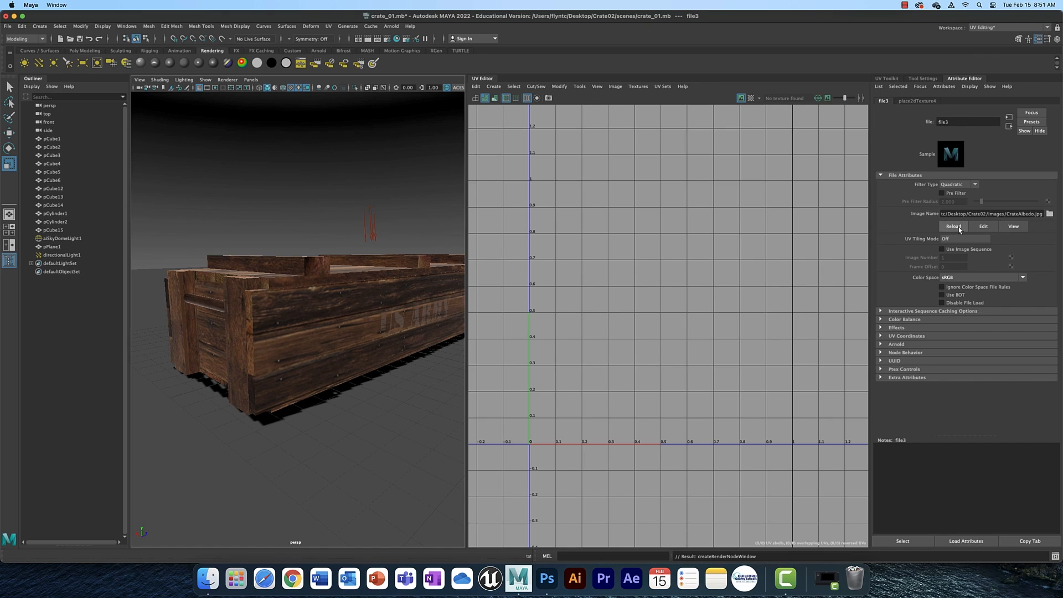